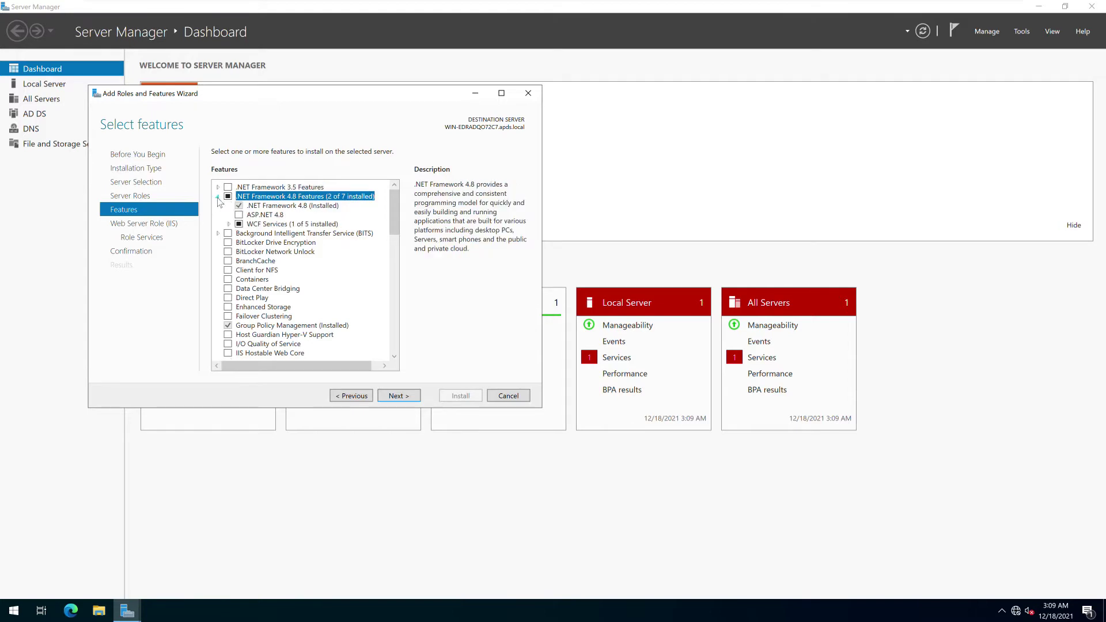
Leave the default features unchanged and continue to the Web Server Role (IIS) step
{"action": "left_click_drag", "start_coordinate": [395, 228], "coordinate": [383, 348]}
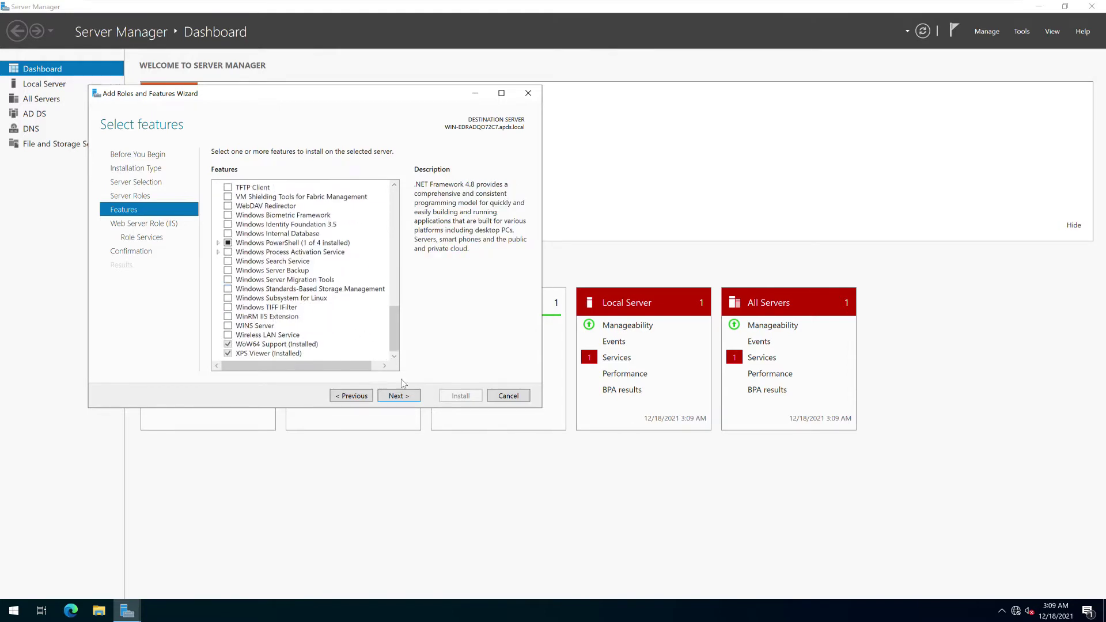
{"action": "left_click", "coordinate": [406, 397]}
Select URL Authorization, Windows Authentication, WebSocket Protocol, ASP.NET 4.8 and Application Initialization role services
{"action": "left_click", "coordinate": [397, 394]}
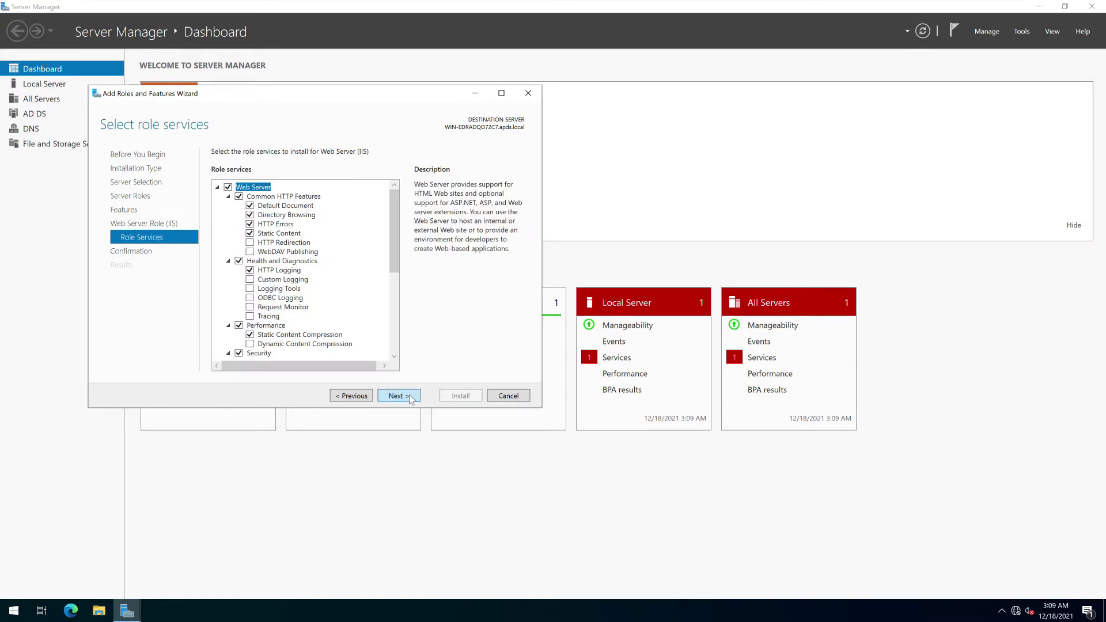
{"action": "scroll", "coordinate": [382, 247], "scroll_direction": "down", "scroll_amount": 6}
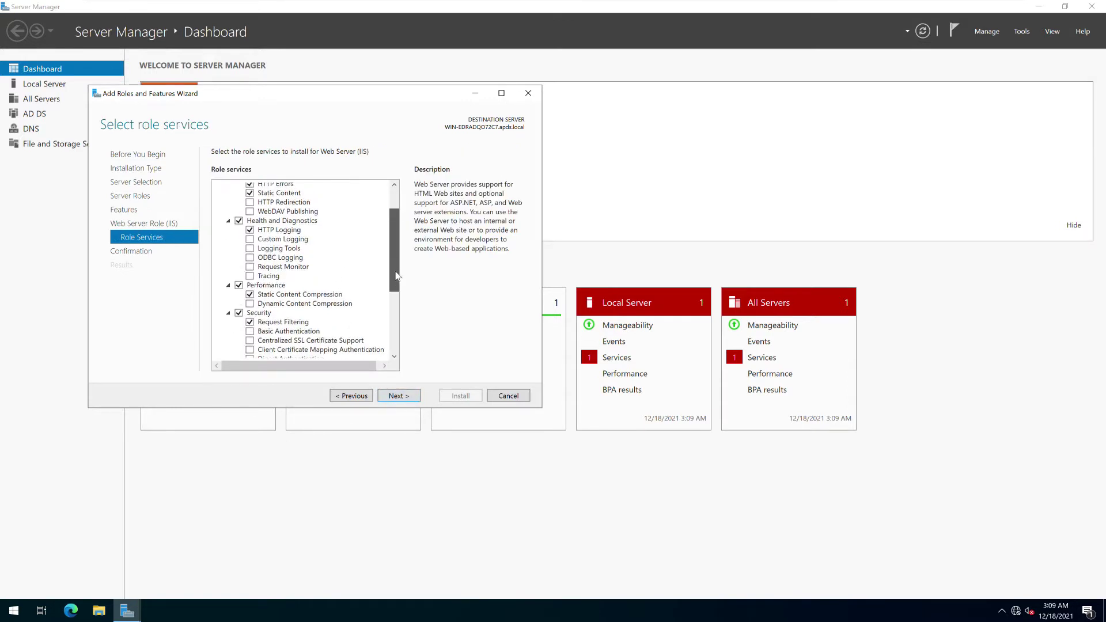
{"action": "left_click", "coordinate": [250, 261]}
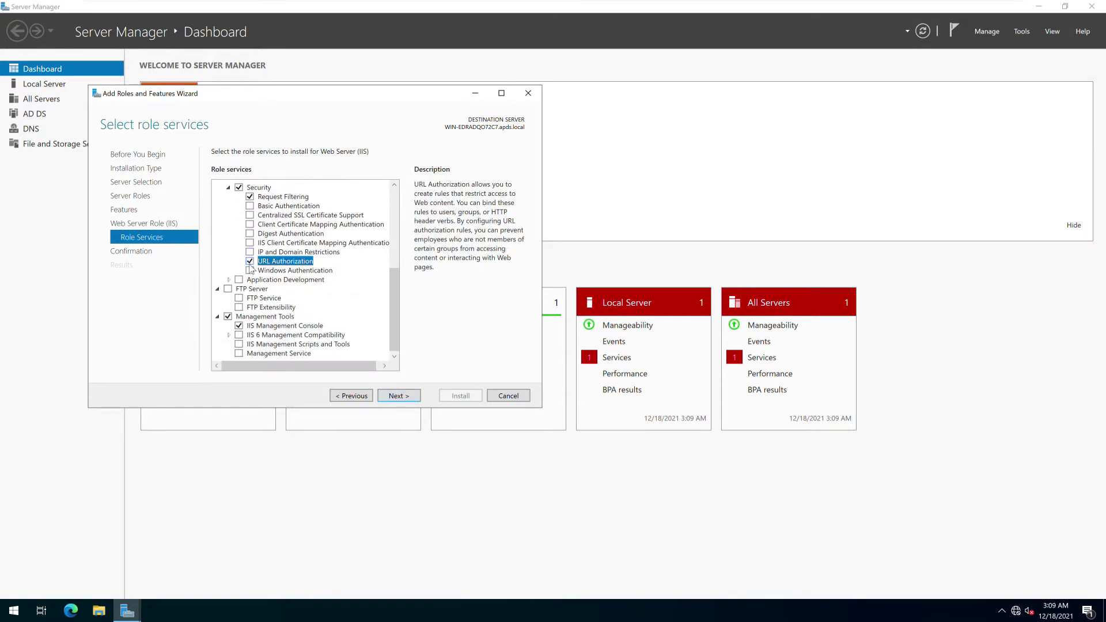
{"action": "left_click", "coordinate": [249, 270]}
{"action": "left_click", "coordinate": [229, 280]}
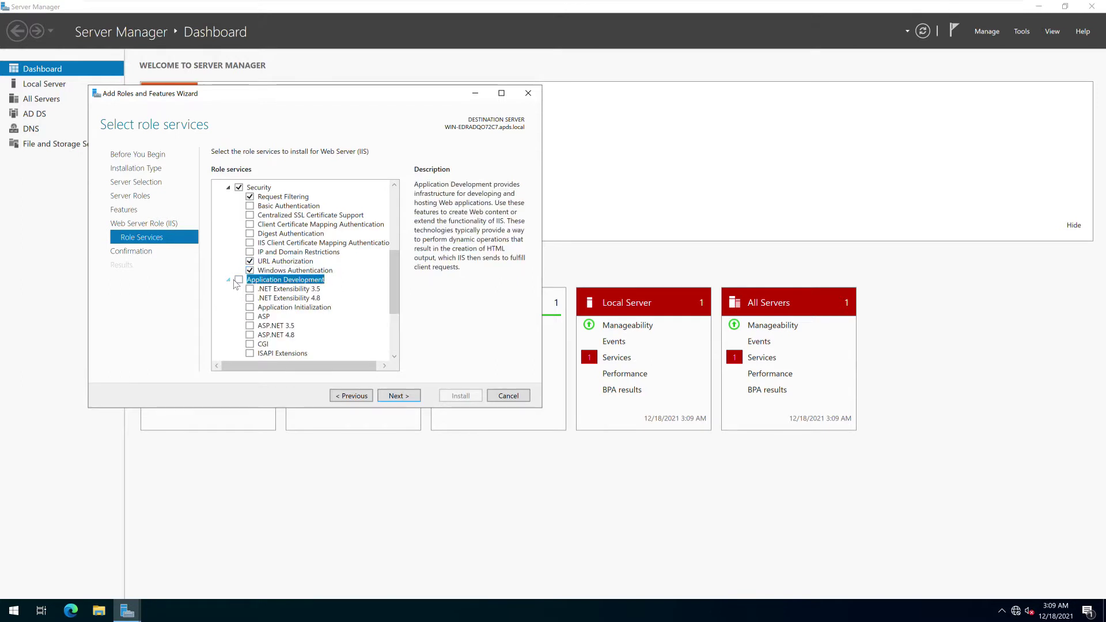
{"action": "left_click", "coordinate": [238, 279]}
{"action": "scroll", "coordinate": [397, 311], "scroll_direction": "down", "scroll_amount": 2}
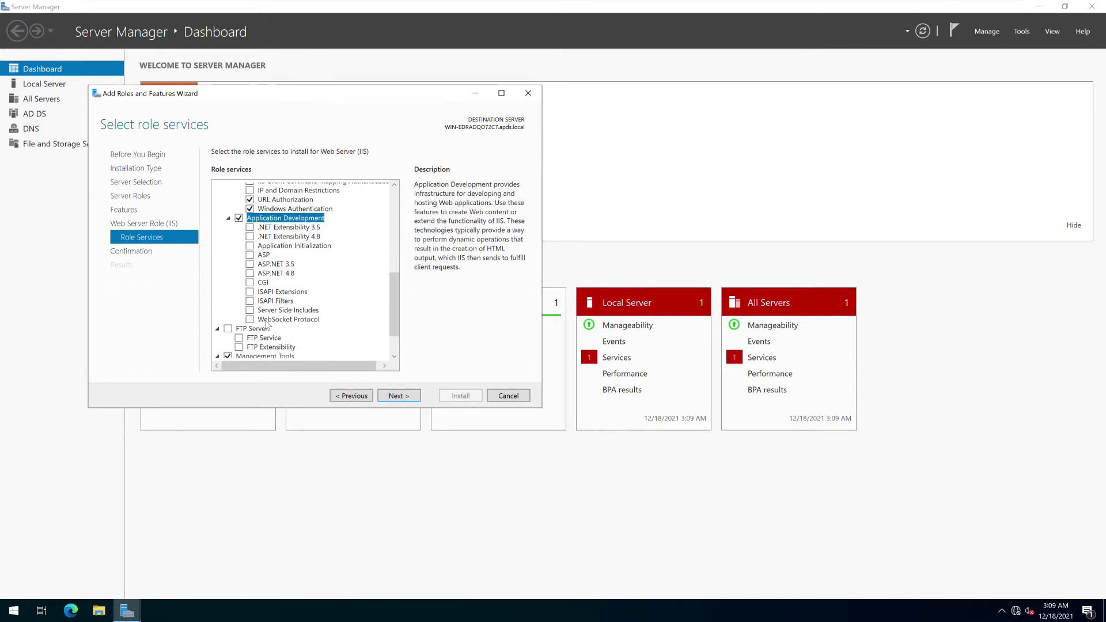
{"action": "left_click", "coordinate": [249, 319]}
{"action": "left_click", "coordinate": [249, 273]}
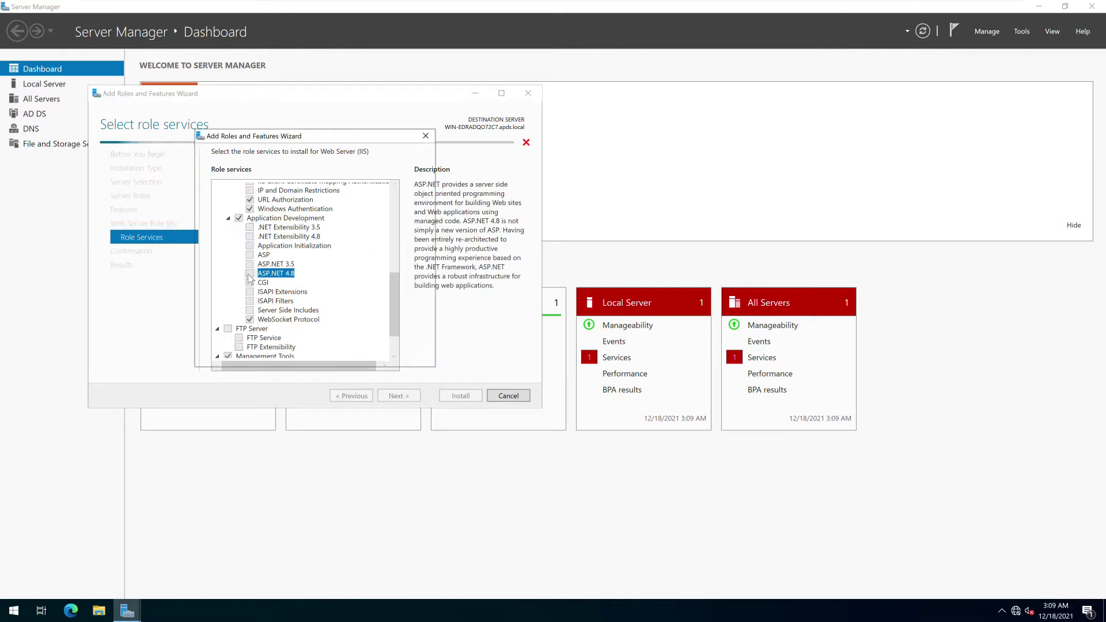
{"action": "left_click", "coordinate": [346, 341]}
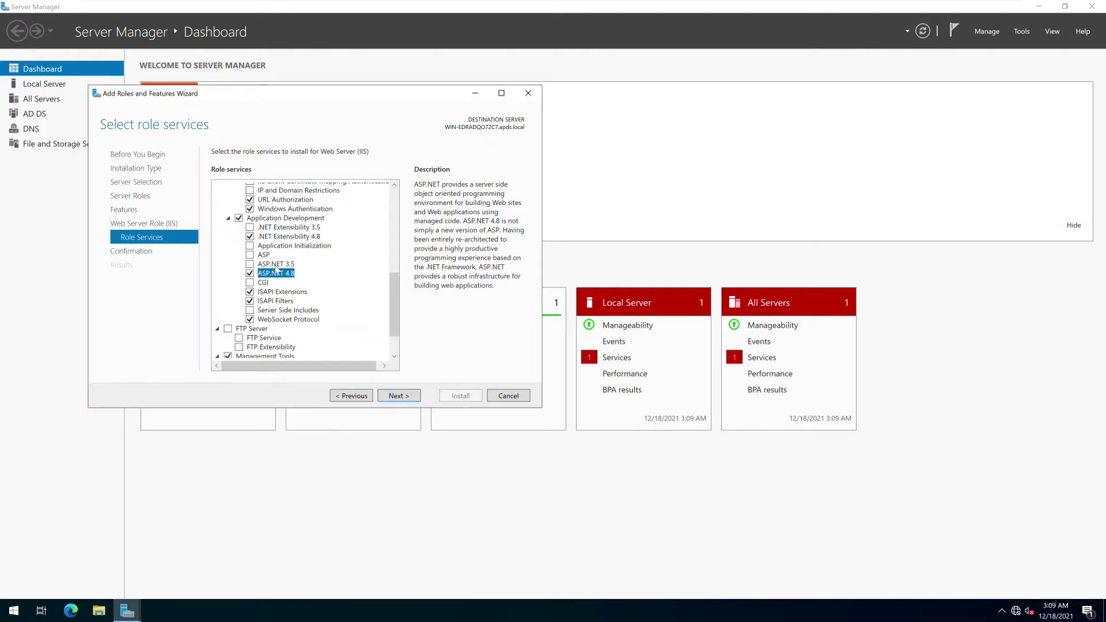
{"action": "left_click", "coordinate": [250, 246]}
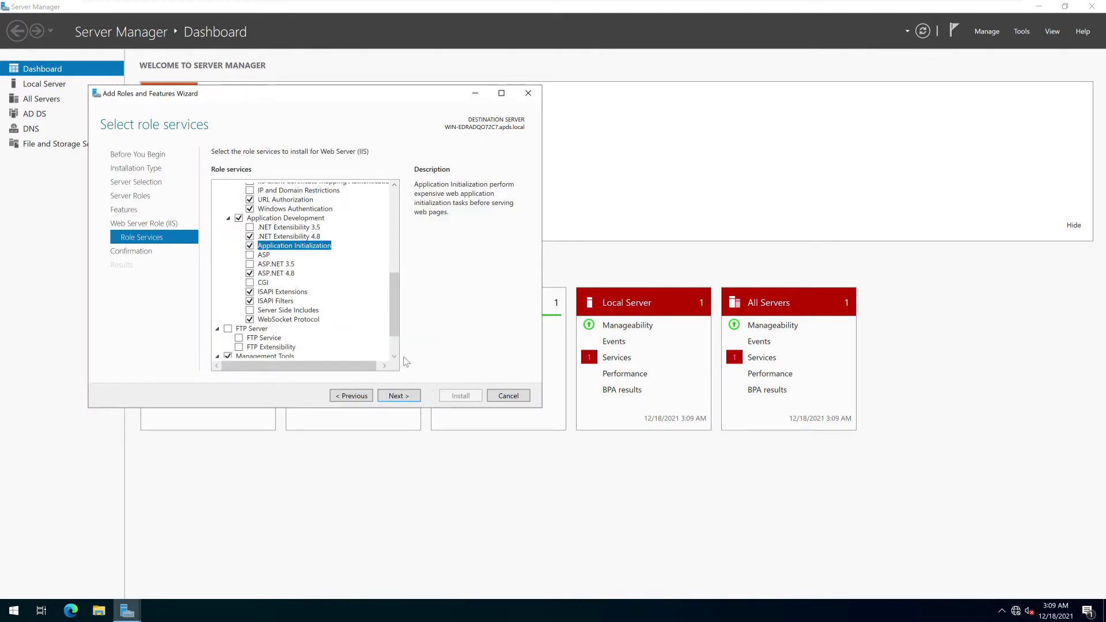
Confirm and install the selected IIS roles and features, then close the finished wizard
{"action": "left_click", "coordinate": [399, 396]}
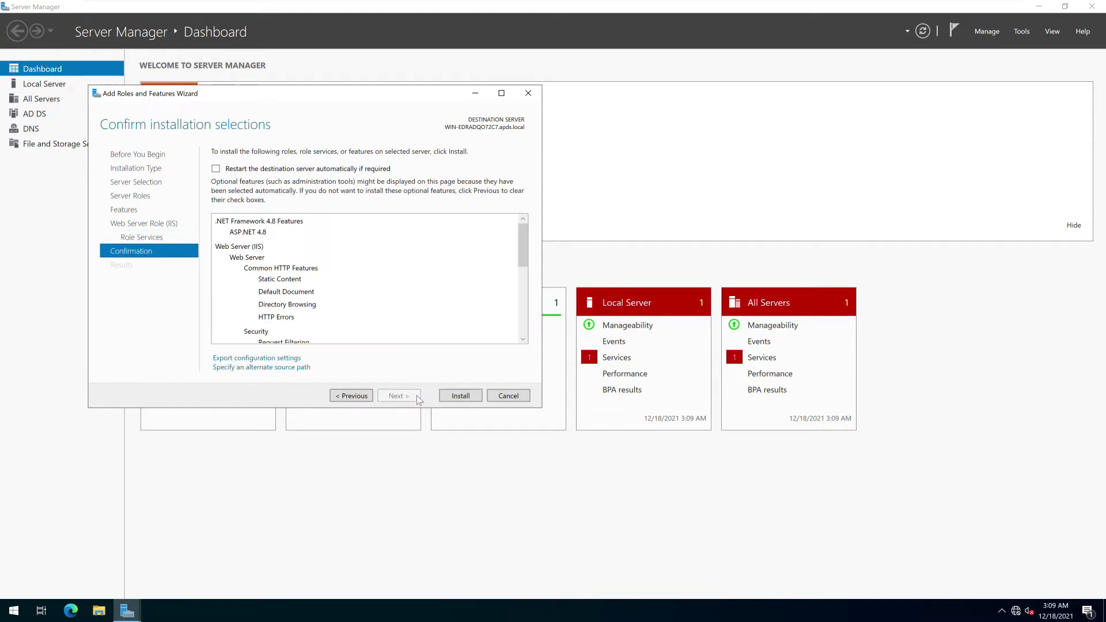
{"action": "left_click", "coordinate": [451, 396]}
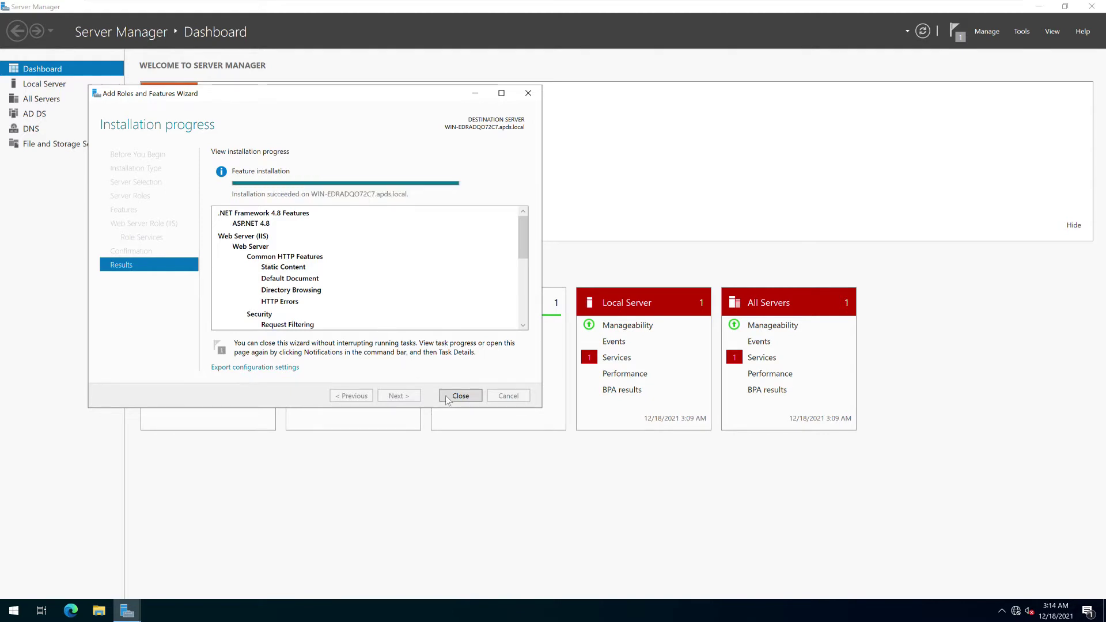
{"action": "left_click", "coordinate": [450, 398]}
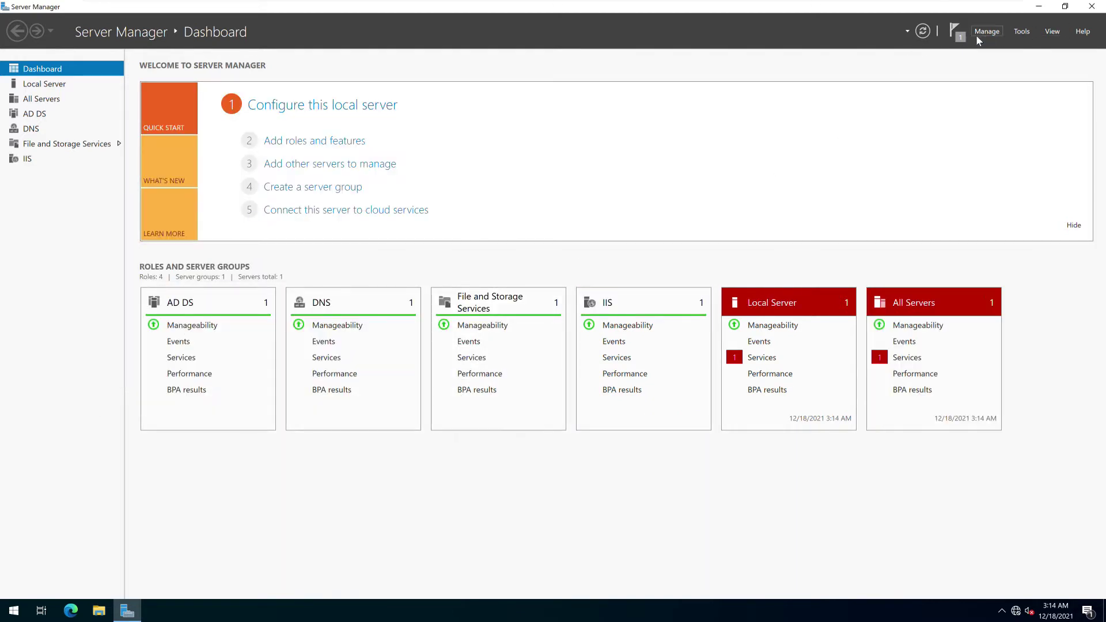
Launch IIS Manager for the server from Server Manager's IIS page and connect to it
{"action": "left_click", "coordinate": [71, 157]}
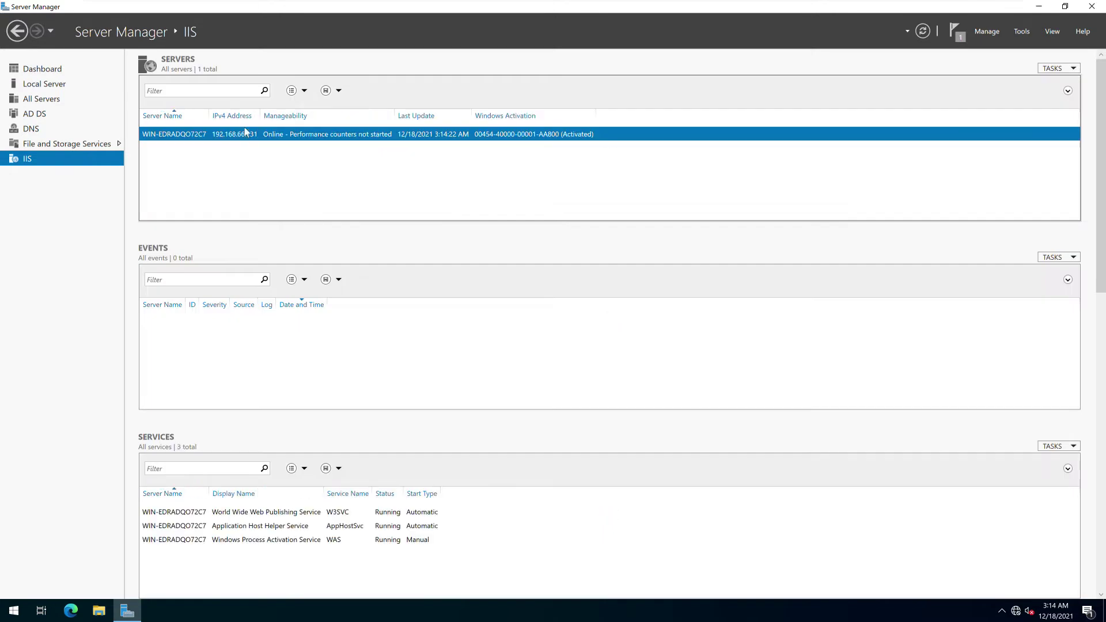
{"action": "right_click", "coordinate": [171, 137]}
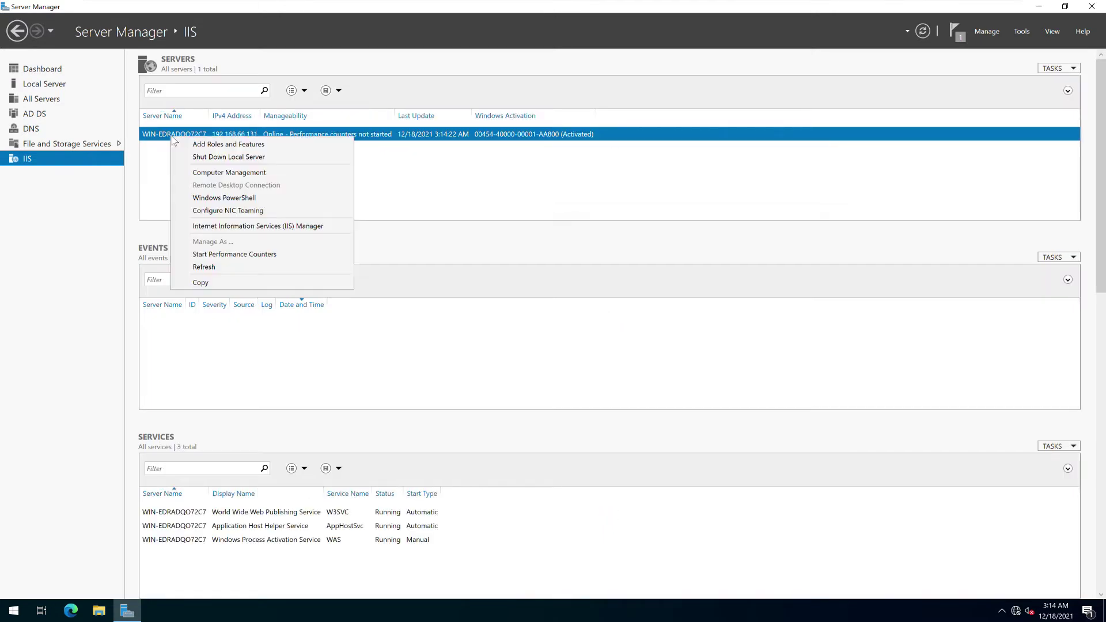
{"action": "left_click", "coordinate": [215, 226]}
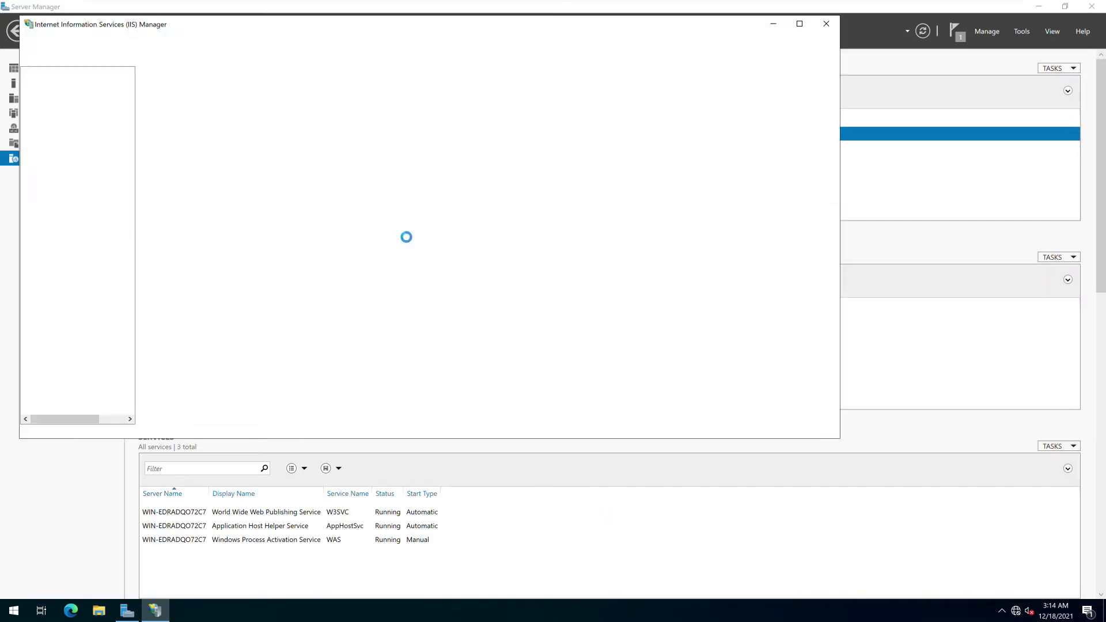
{"action": "left_click", "coordinate": [87, 110]}
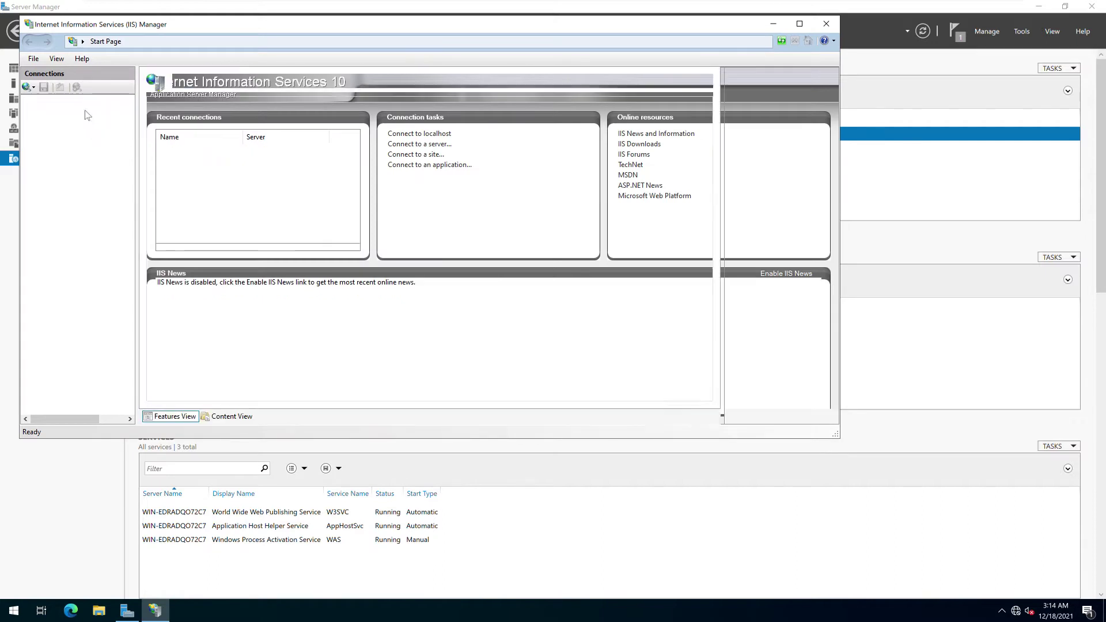
Create a self-signed certificate named 'orch', then clear both managers away to the desktop
{"action": "double_click", "coordinate": [301, 244]}
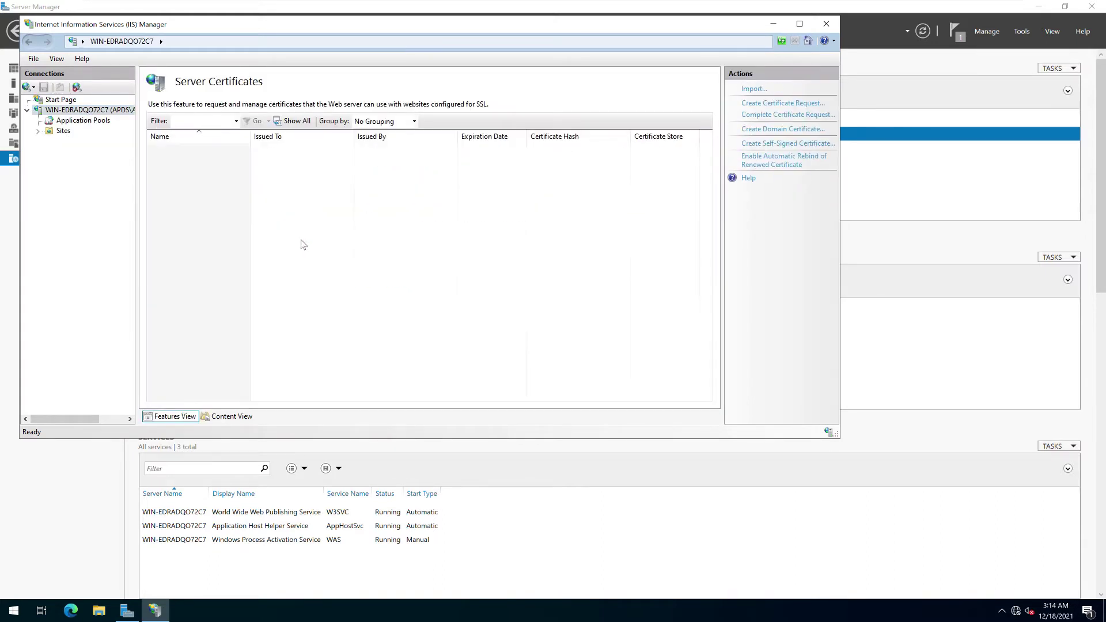
{"action": "right_click", "coordinate": [286, 206]}
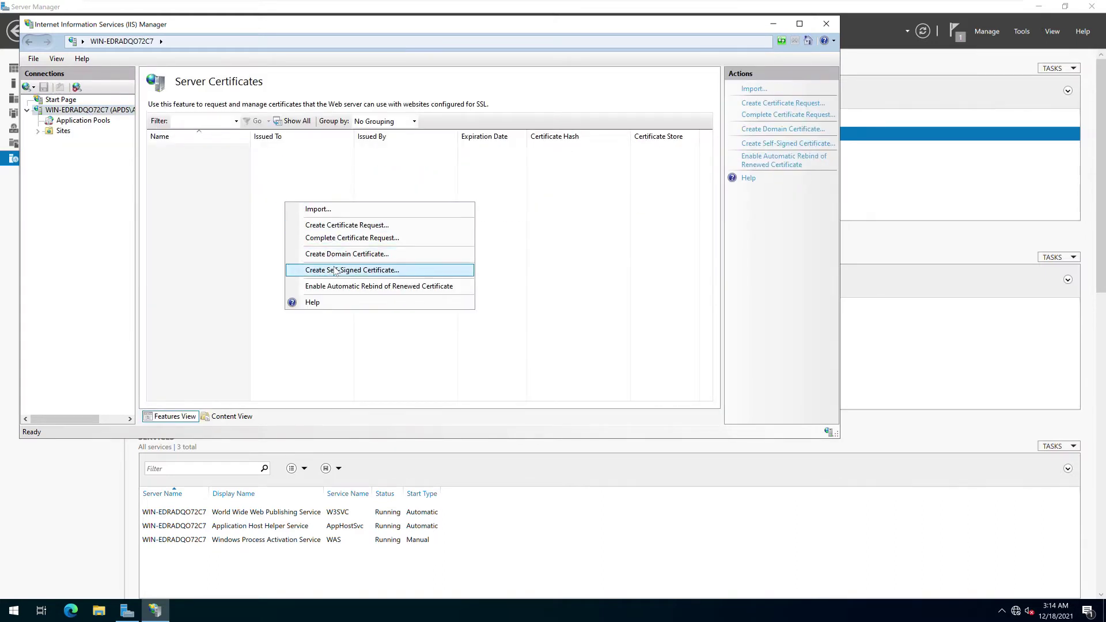
{"action": "left_click", "coordinate": [340, 269]}
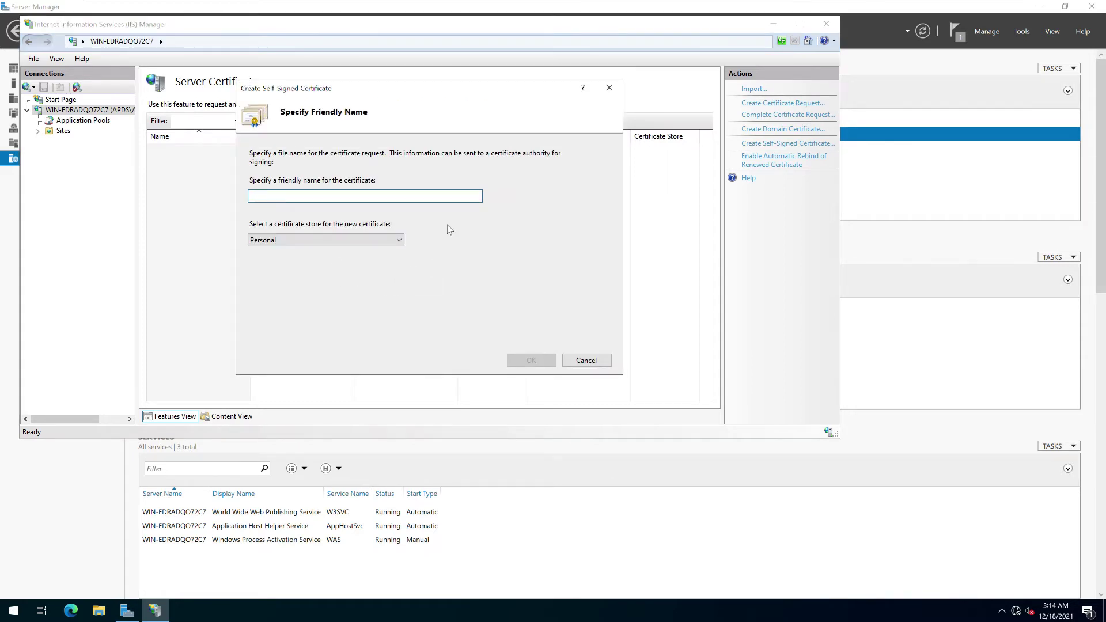
{"action": "type", "text": "orch"}
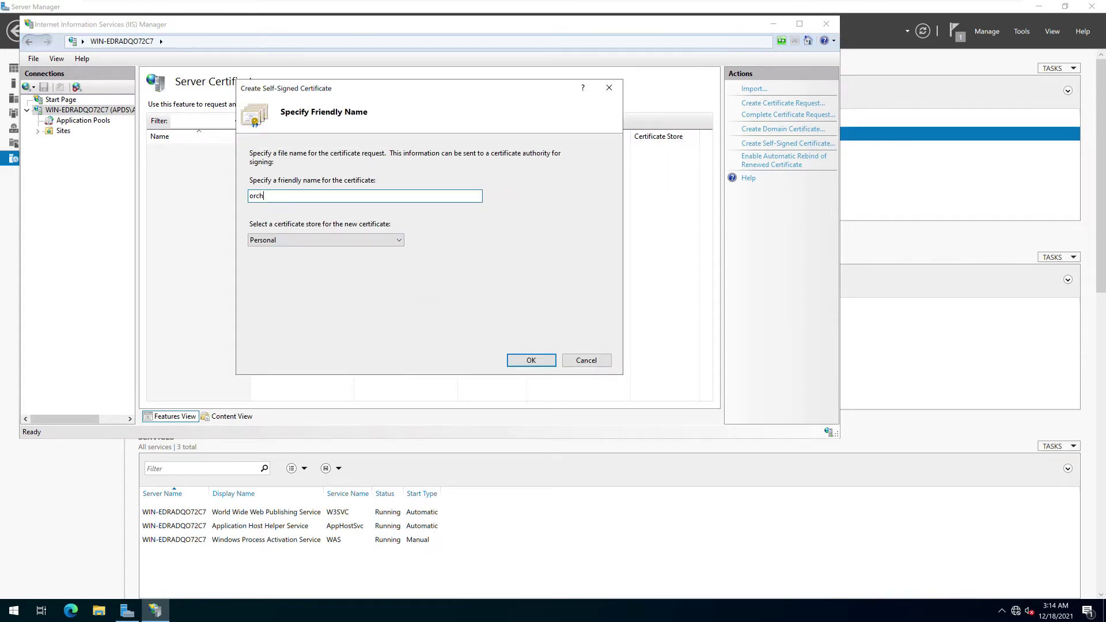
{"action": "left_click", "coordinate": [529, 361]}
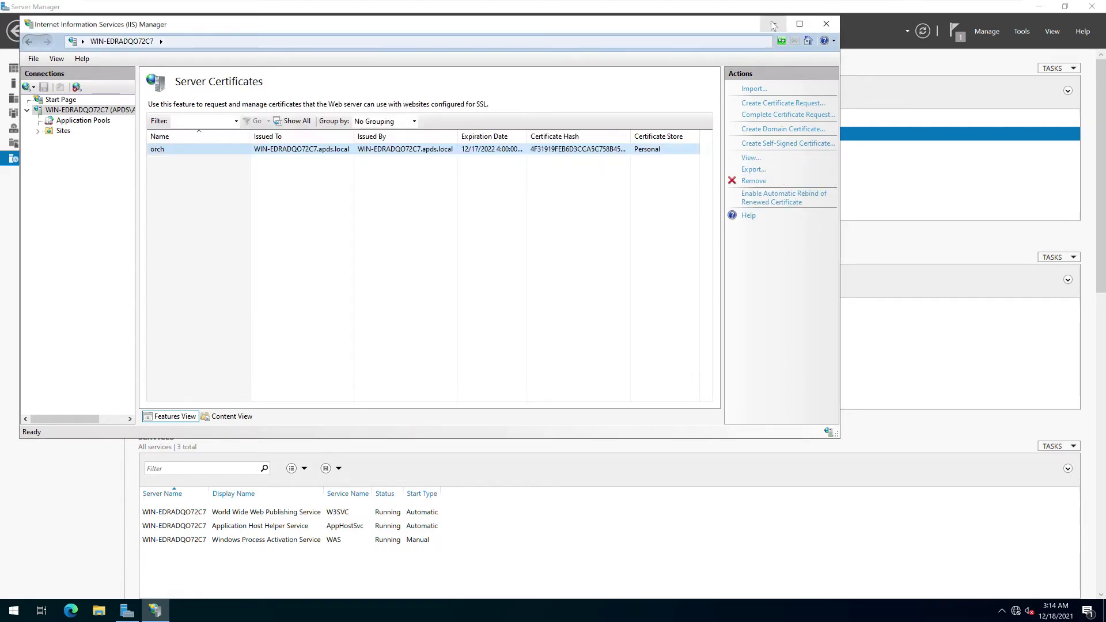
{"action": "left_click", "coordinate": [772, 24]}
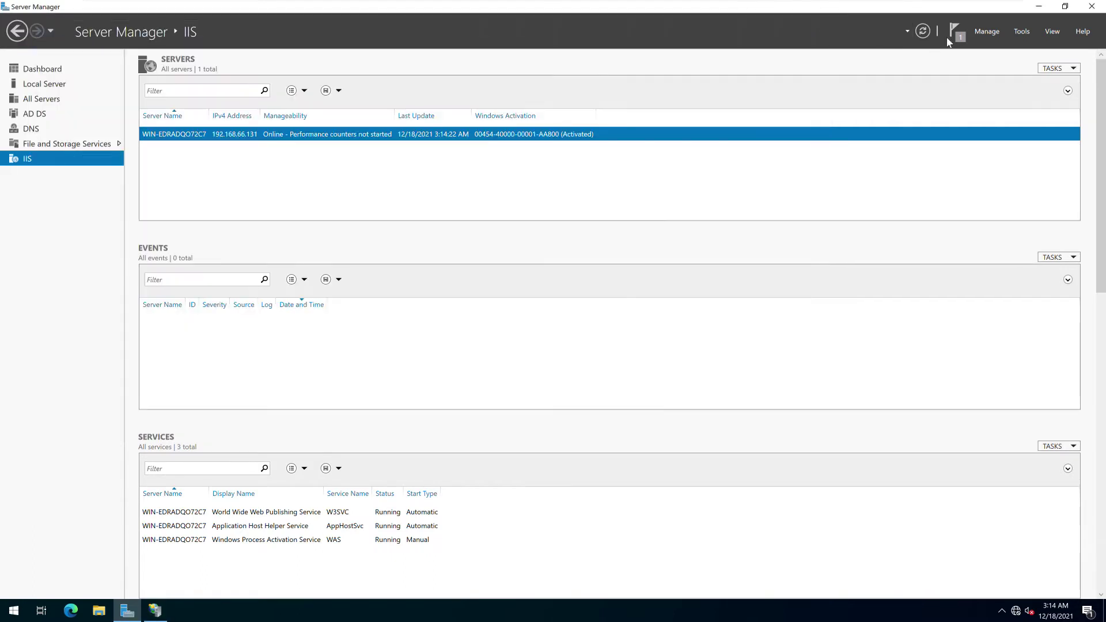
{"action": "left_click", "coordinate": [1092, 7]}
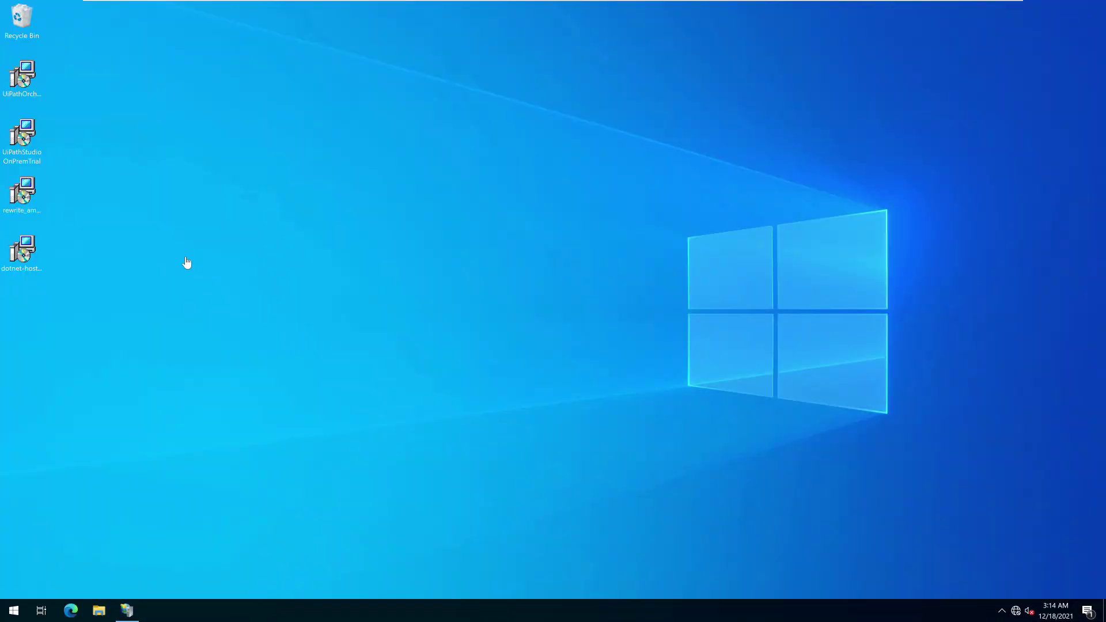
Install IIS URL Rewrite Module 2 from the rewrite_amd64 installer, accepting its license terms
{"action": "double_click", "coordinate": [23, 195]}
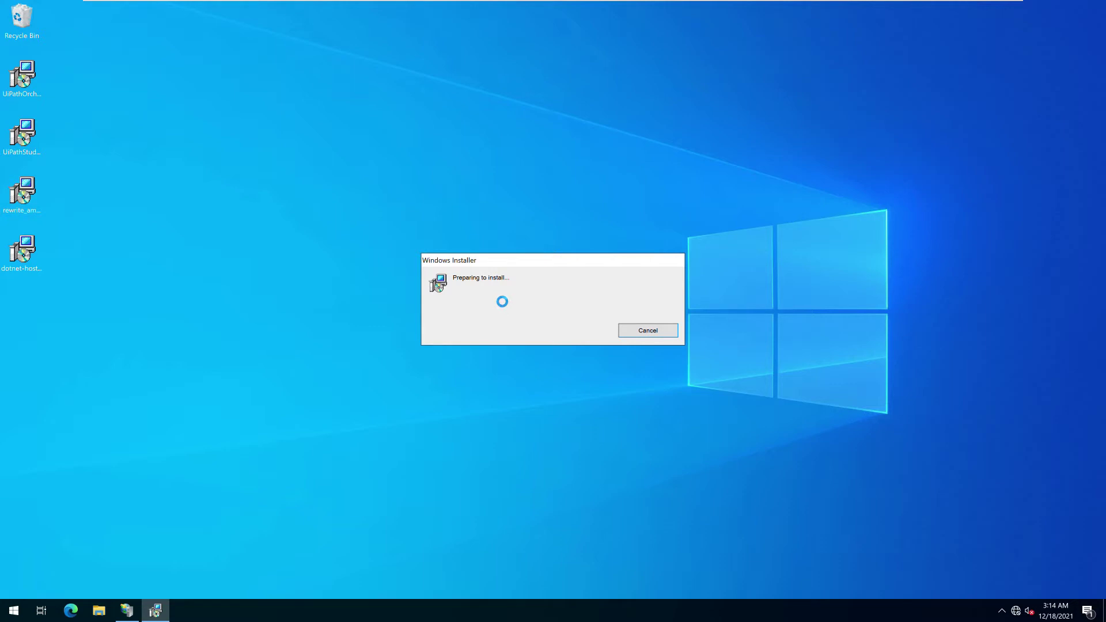
{"action": "left_click", "coordinate": [514, 368]}
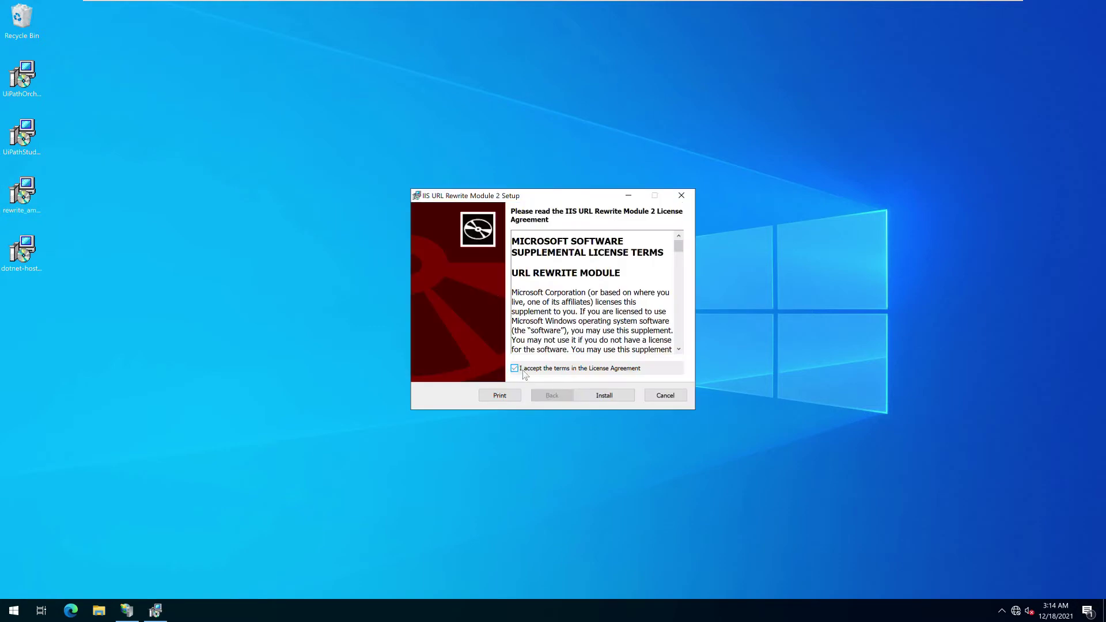
{"action": "left_click", "coordinate": [594, 397]}
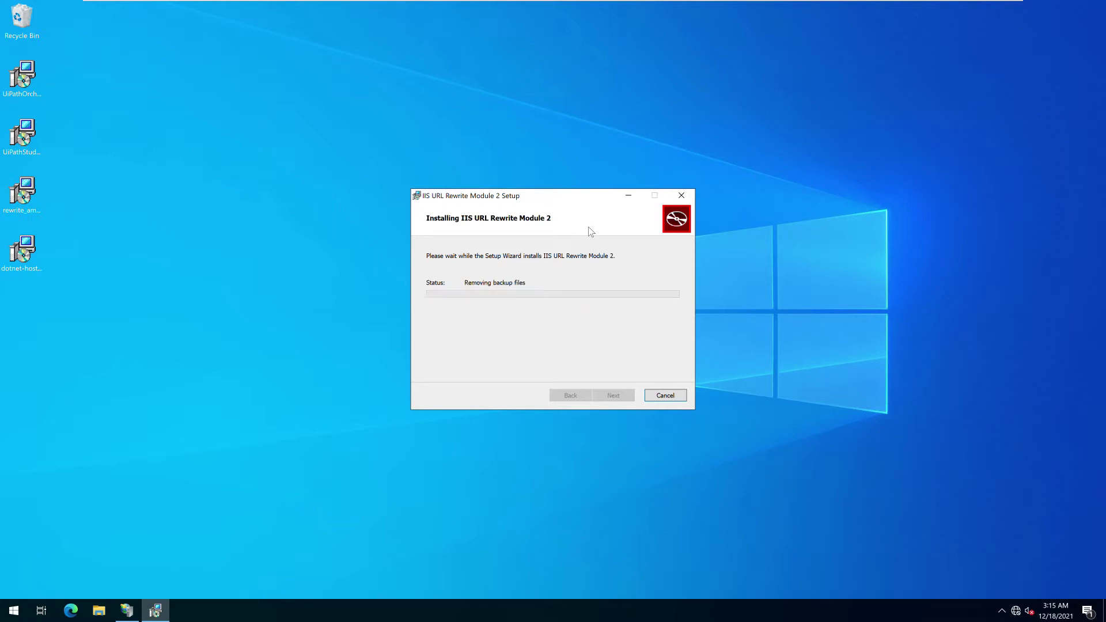
{"action": "left_click", "coordinate": [615, 396]}
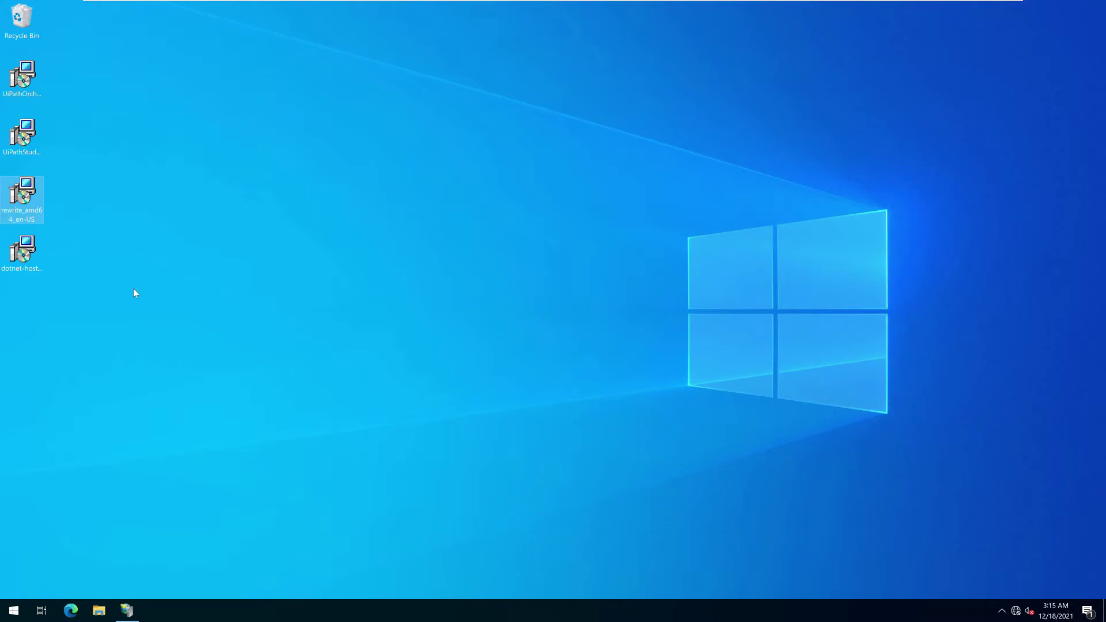
{"action": "left_click", "coordinate": [21, 252]}
Install the .NET Core 3.1.22 Windows Server Hosting bundle from the dotnet-hosting installer, accepting the license
{"action": "double_click", "coordinate": [21, 253]}
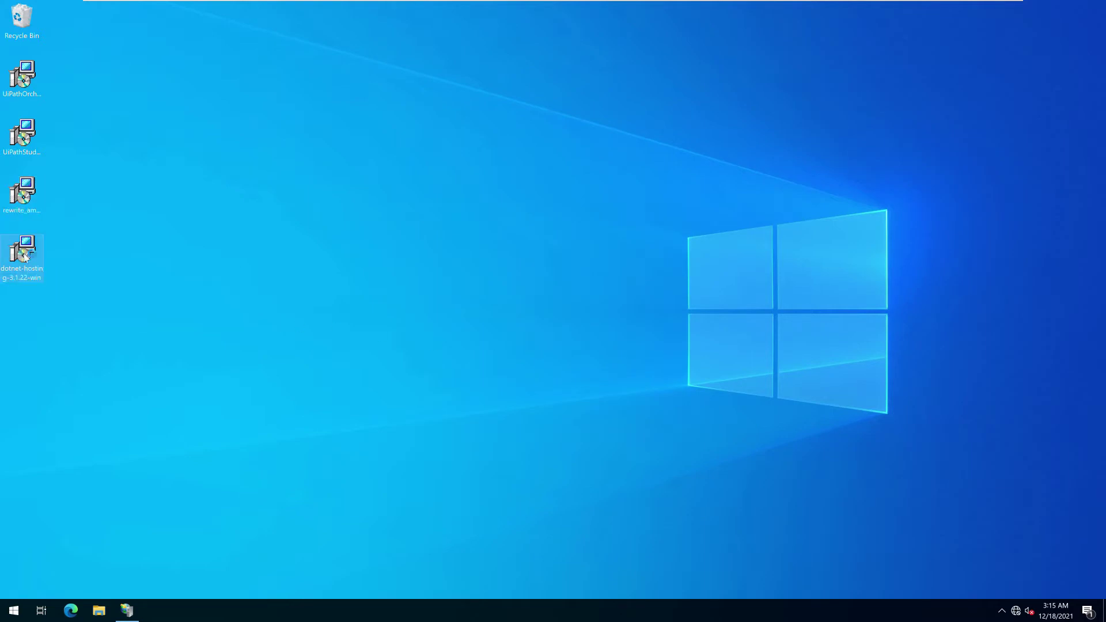
{"action": "left_click", "coordinate": [570, 362]}
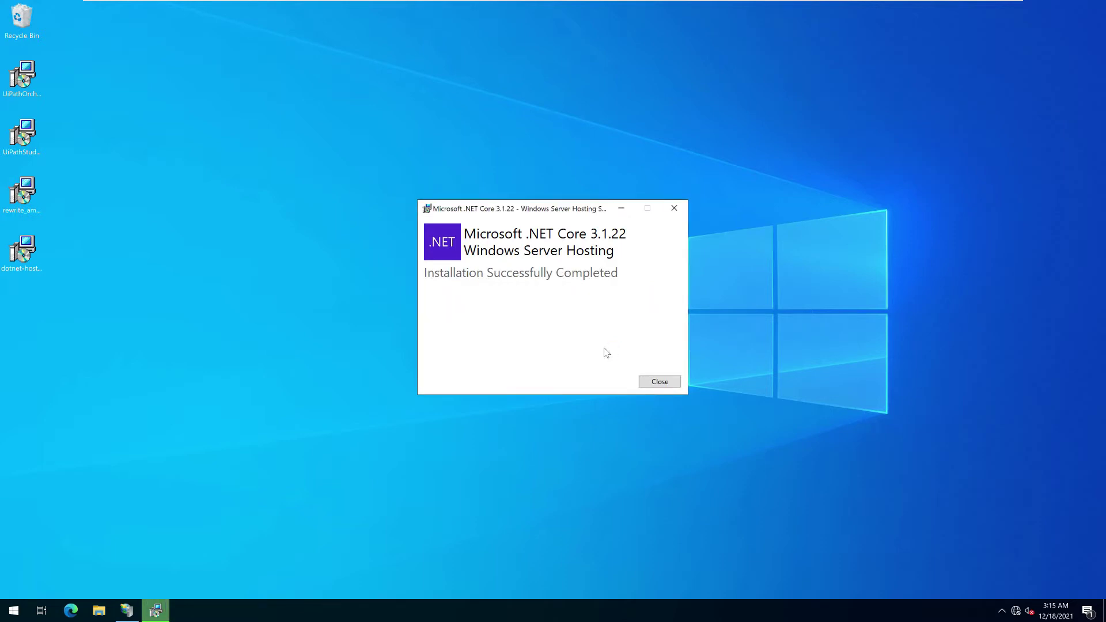
{"action": "left_click", "coordinate": [651, 382]}
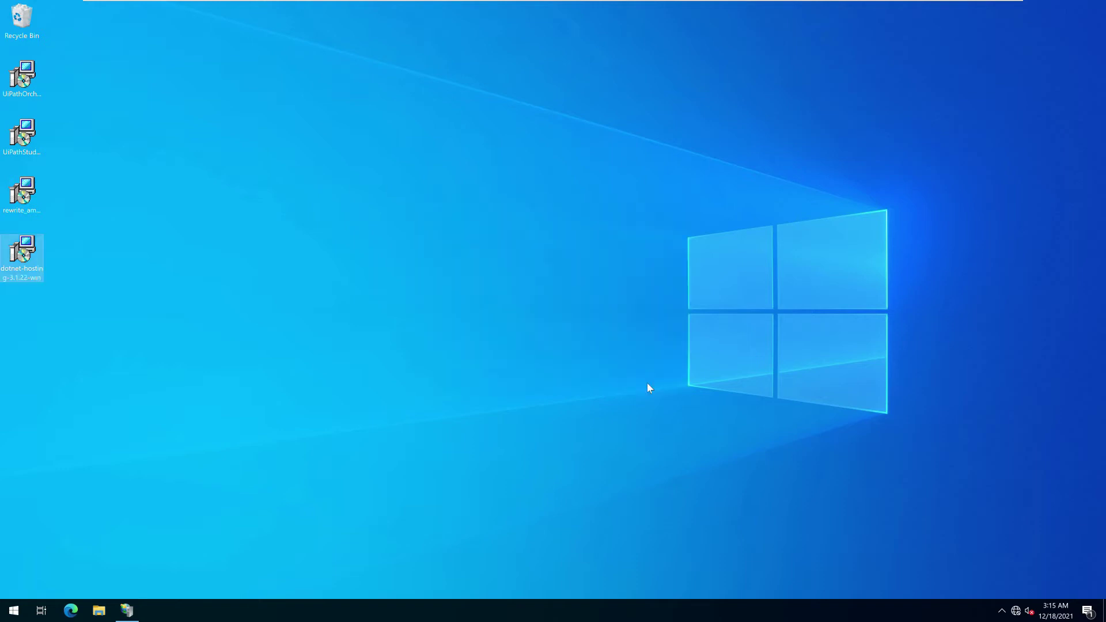
Launch the UiPath Orchestrator 21.10.1 installer, accept the license, and keep only the Orchestrator feature
{"action": "left_click", "coordinate": [21, 80]}
{"action": "double_click", "coordinate": [21, 80]}
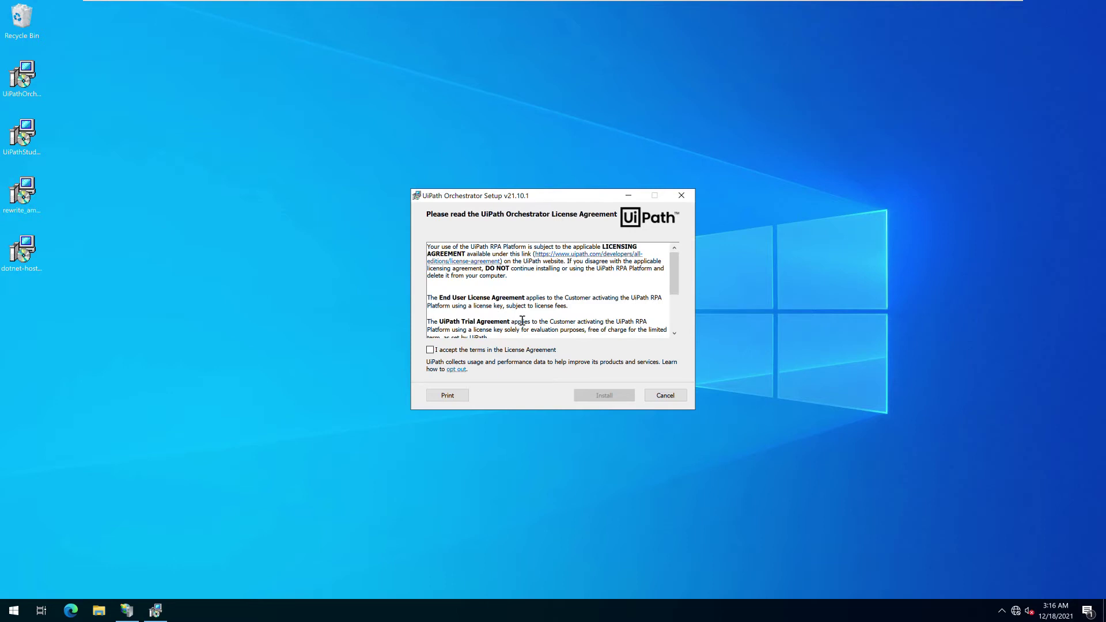
{"action": "left_click", "coordinate": [507, 350]}
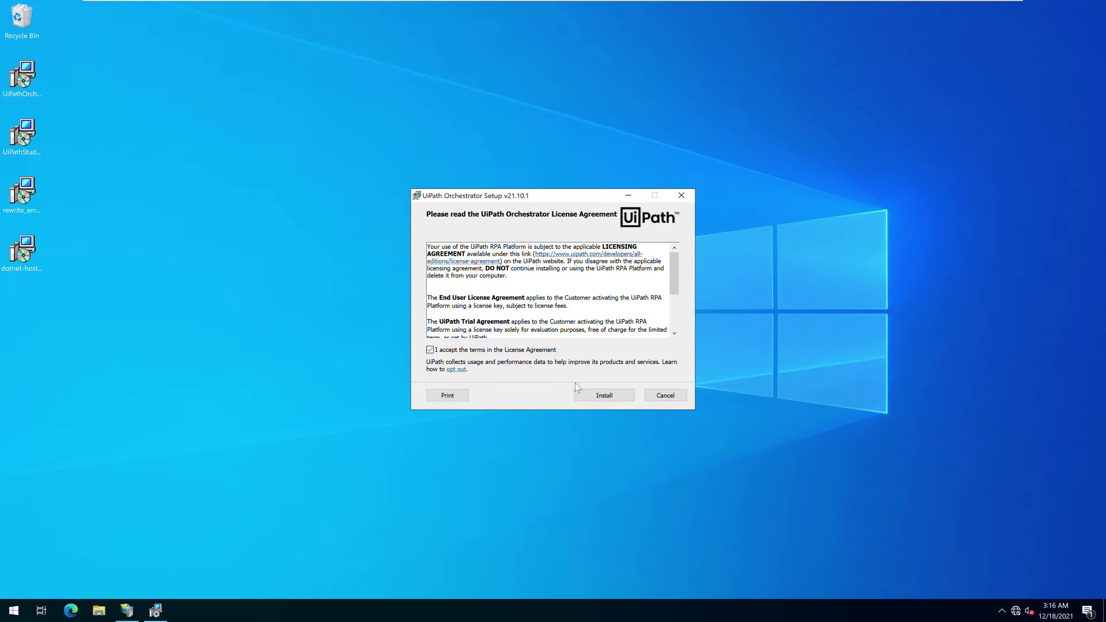
{"action": "left_click", "coordinate": [594, 398]}
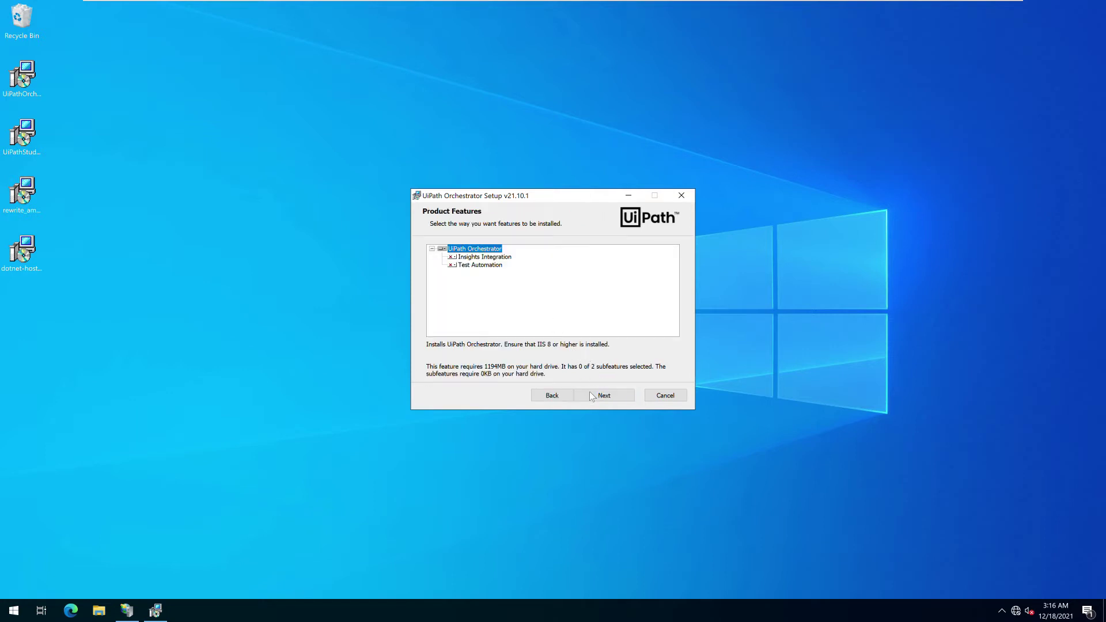
{"action": "left_click", "coordinate": [592, 396]}
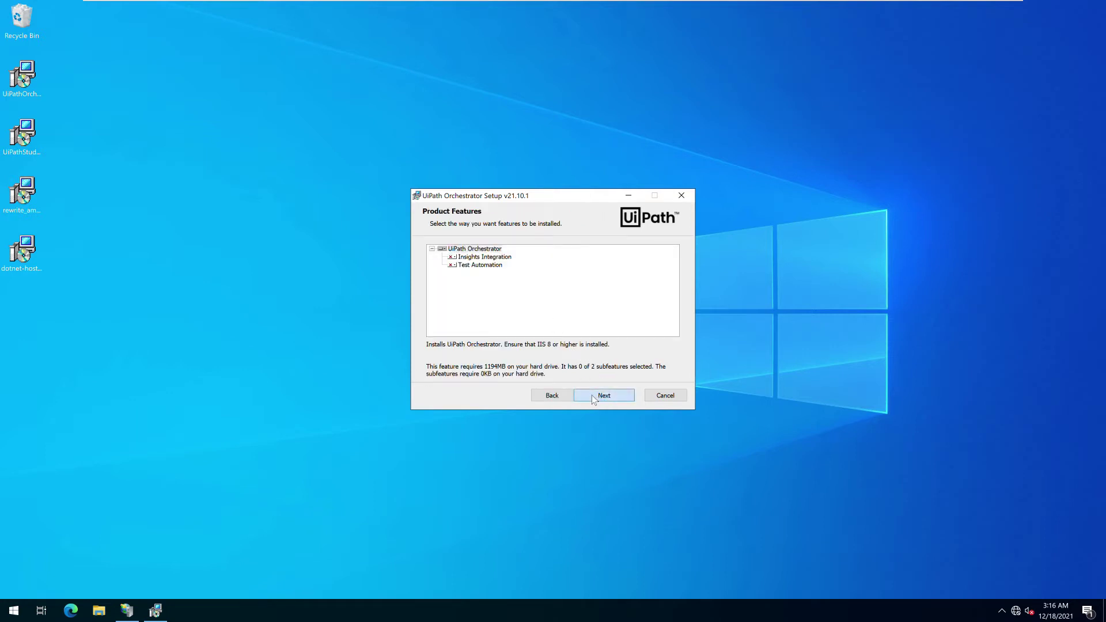
Run the app pool under a custom domain administrator account and use the local SQL Server '.'
{"action": "left_click", "coordinate": [610, 396]}
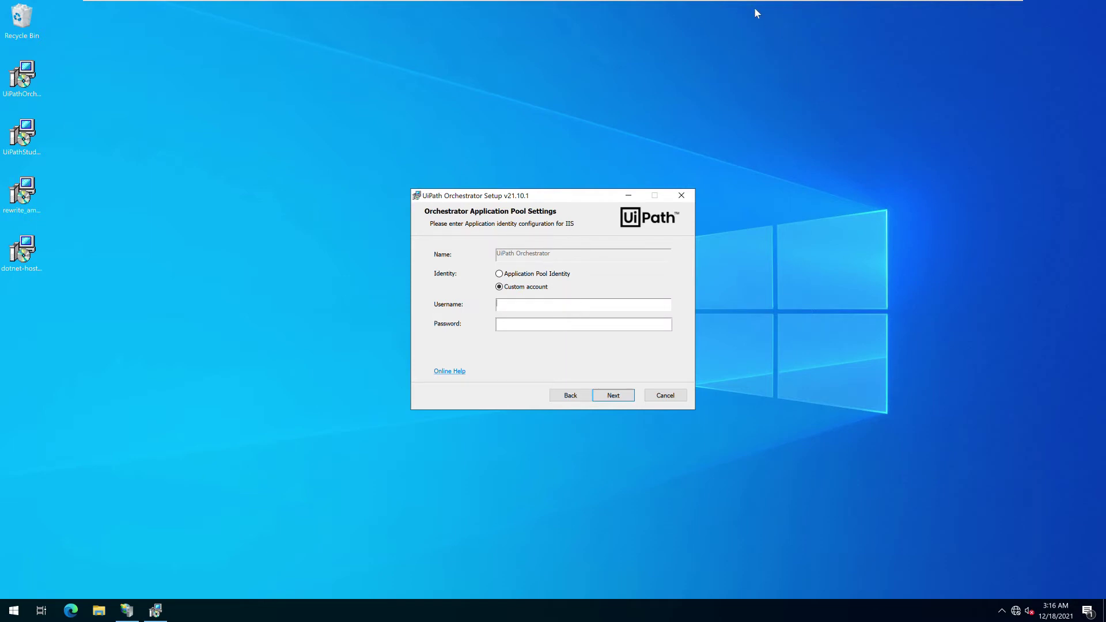
{"action": "type", "text": "apds\\administrator••••"}
{"action": "key", "text": "Return"}
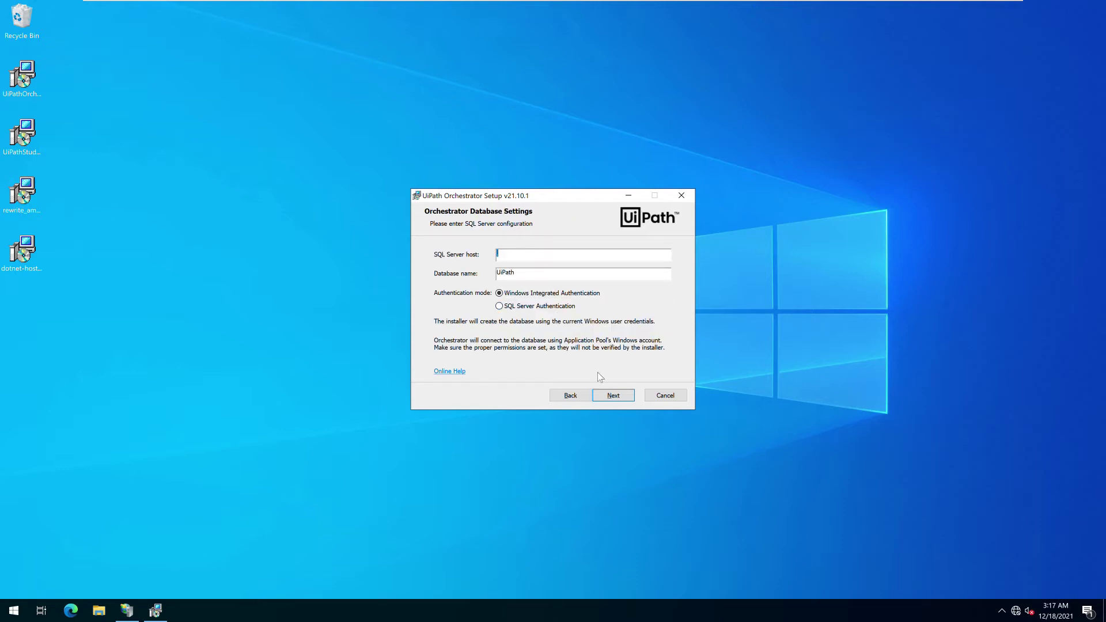
{"action": "type", "text": "."}
{"action": "left_click", "coordinate": [614, 398]}
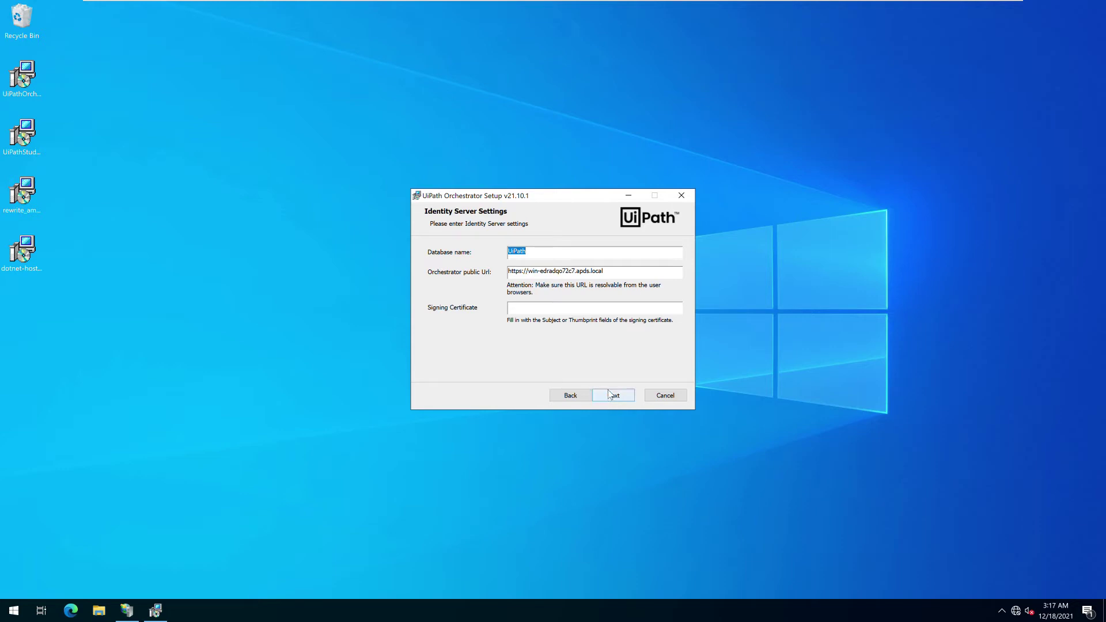
Use the public URL's host name as the signing certificate and accept the update server settings
{"action": "double_click", "coordinate": [525, 271]}
{"action": "left_click_drag", "start_coordinate": [622, 272], "coordinate": [528, 274]}
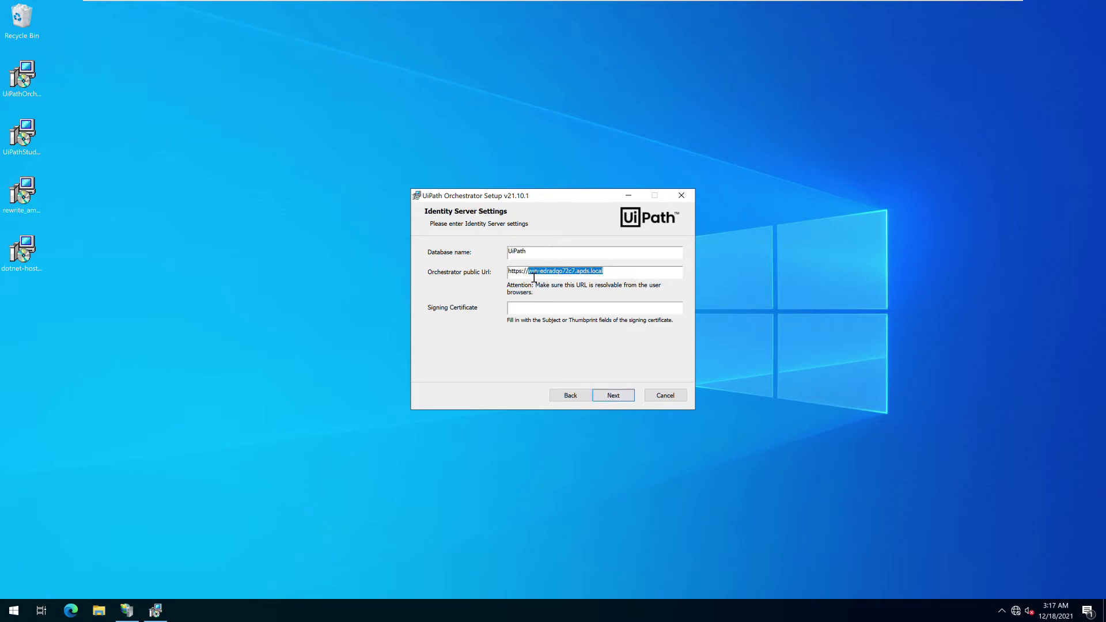
{"action": "key", "text": "ctrl+c"}
{"action": "left_click", "coordinate": [543, 309]}
{"action": "key", "text": "ctrl+v"}
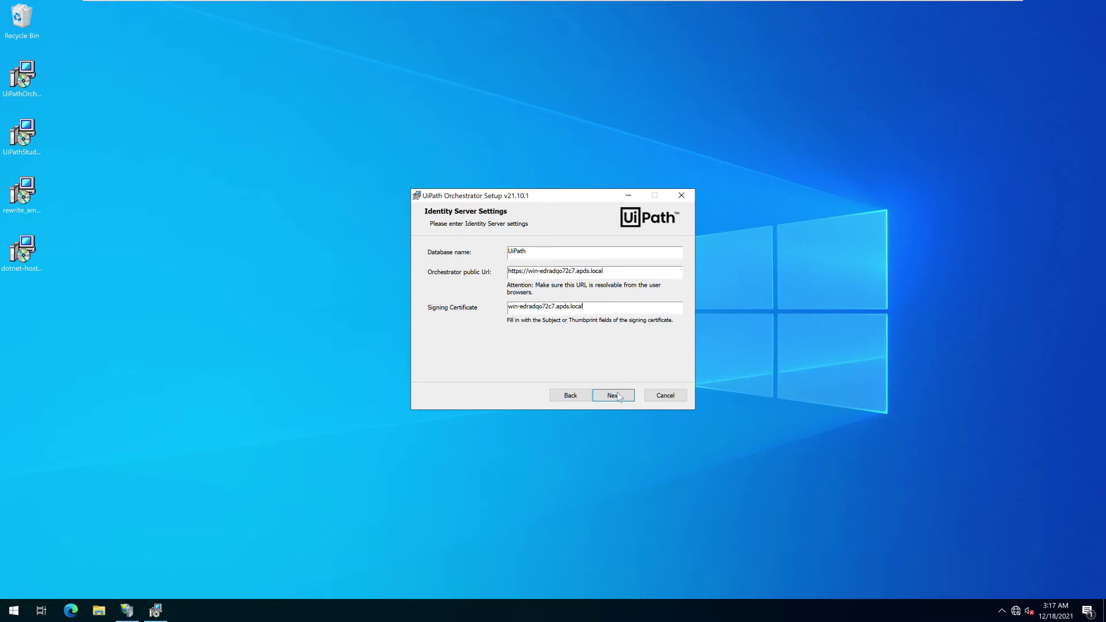
{"action": "left_click", "coordinate": [619, 397]}
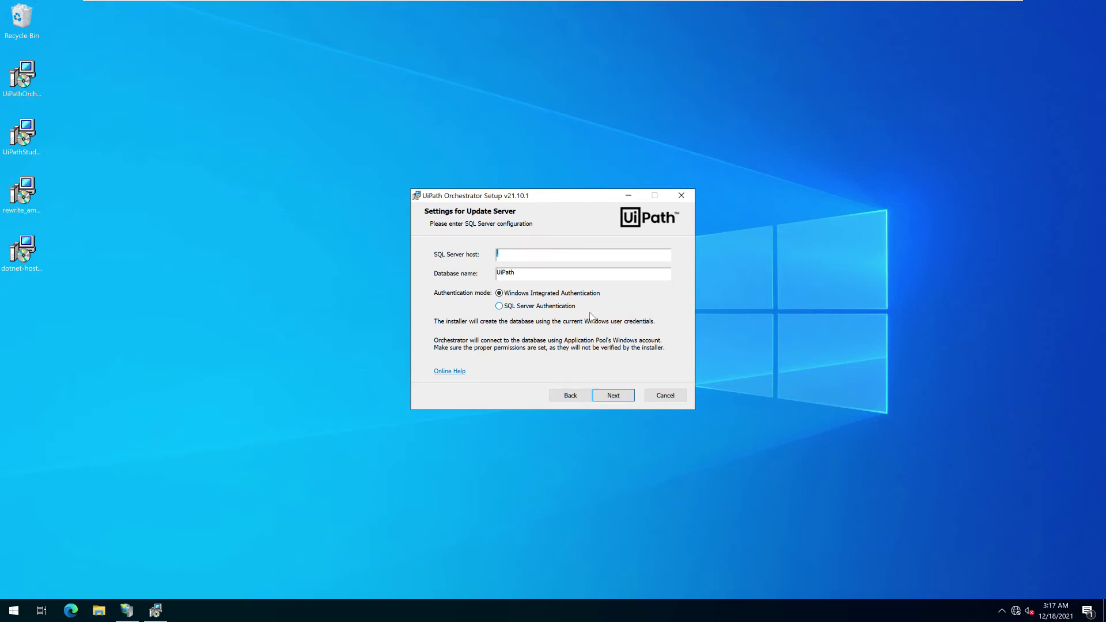
{"action": "type", "text": "."}
{"action": "left_click", "coordinate": [609, 398]}
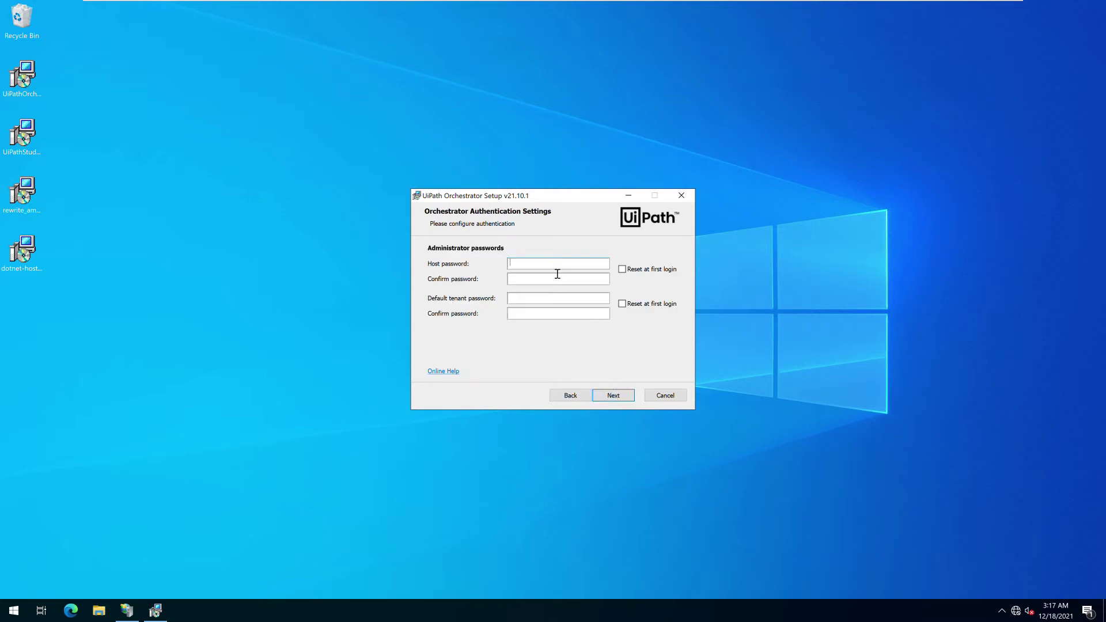
Set the host administrator and default tenant passwords, then start the Orchestrator installation
{"action": "left_click", "coordinate": [554, 268]}
{"action": "type", "text": "aaaaa"}
{"action": "key", "text": "BackSpace"}
{"action": "key", "text": "BackSpace"}
{"action": "key", "text": "BackSpace"}
{"action": "key", "text": "BackSpace"}
{"action": "type", "text": "aaaaaaaa"}
{"action": "key", "text": "Tab"}
{"action": "left_click", "coordinate": [558, 279]}
{"action": "type", "text": "aaaaaaaa"}
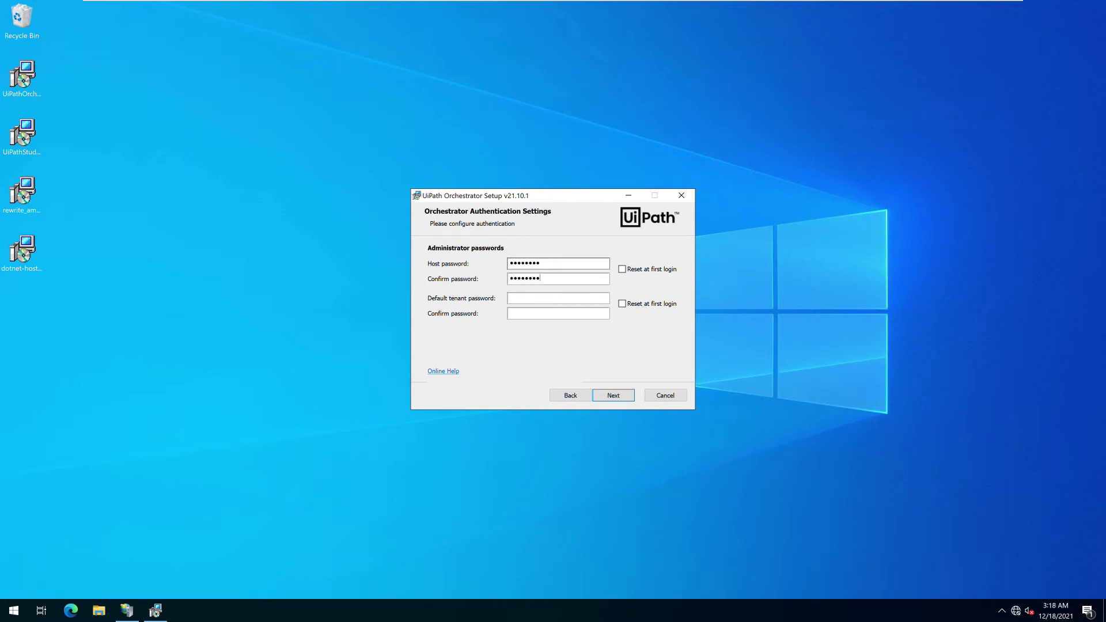
{"action": "type", "text": "aaaaaaaa"}
{"action": "key", "text": "Tab"}
{"action": "key", "text": "Tab"}
{"action": "type", "text": "aaaaaaaa"}
{"action": "key", "text": "Return"}
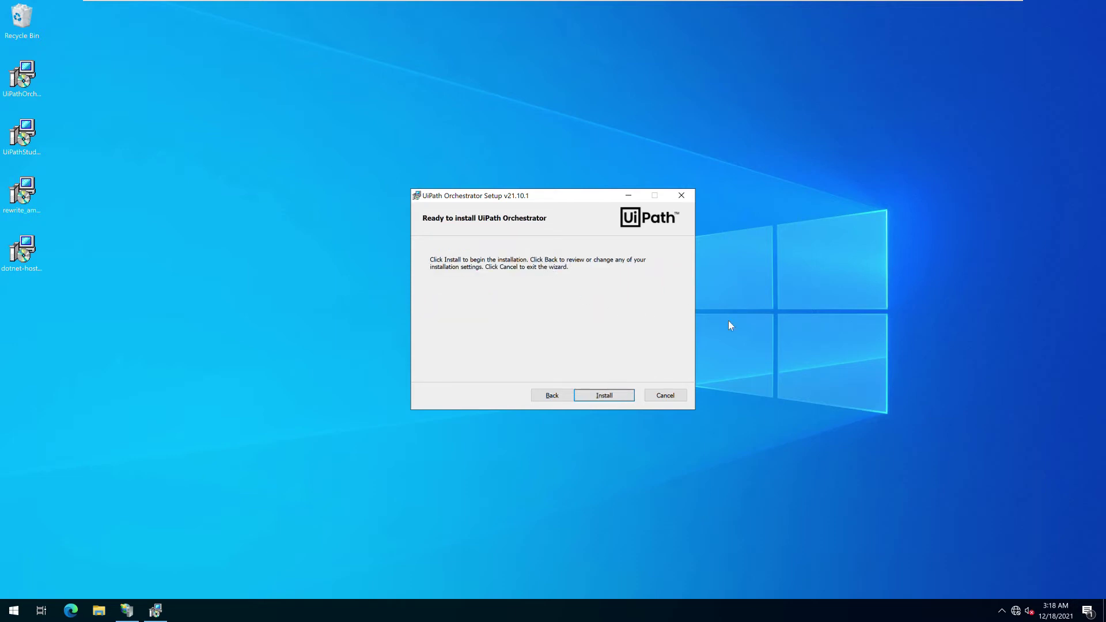
{"action": "left_click", "coordinate": [606, 395]}
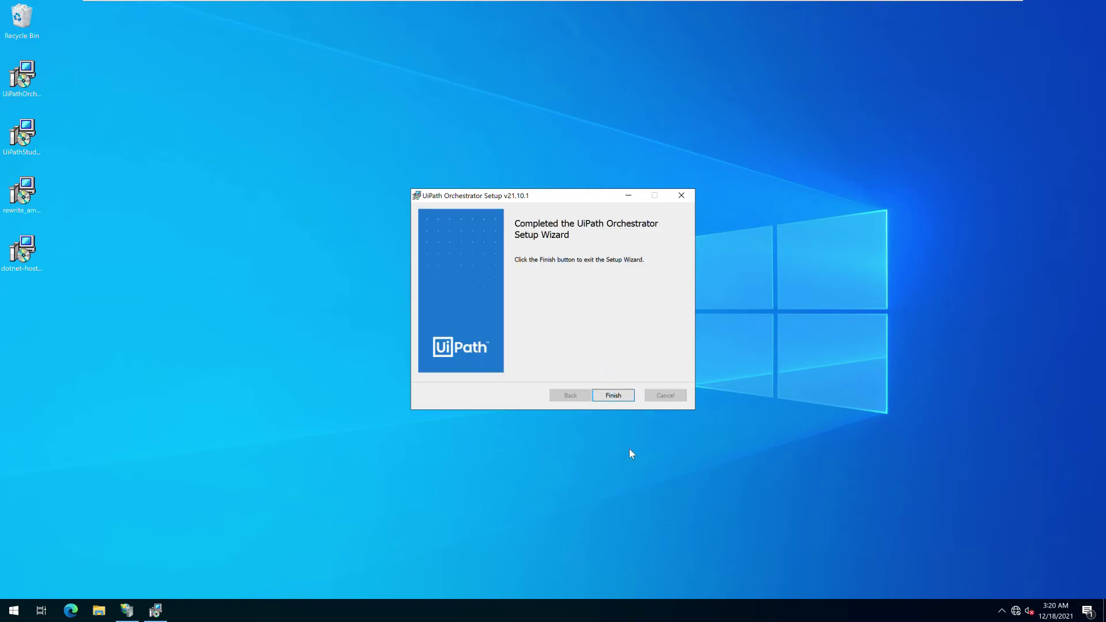
Close the finished setup and browse the UiPath Orchestrator IIS site over HTTPS (*:443) in Microsoft Edge
{"action": "left_click", "coordinate": [613, 395]}
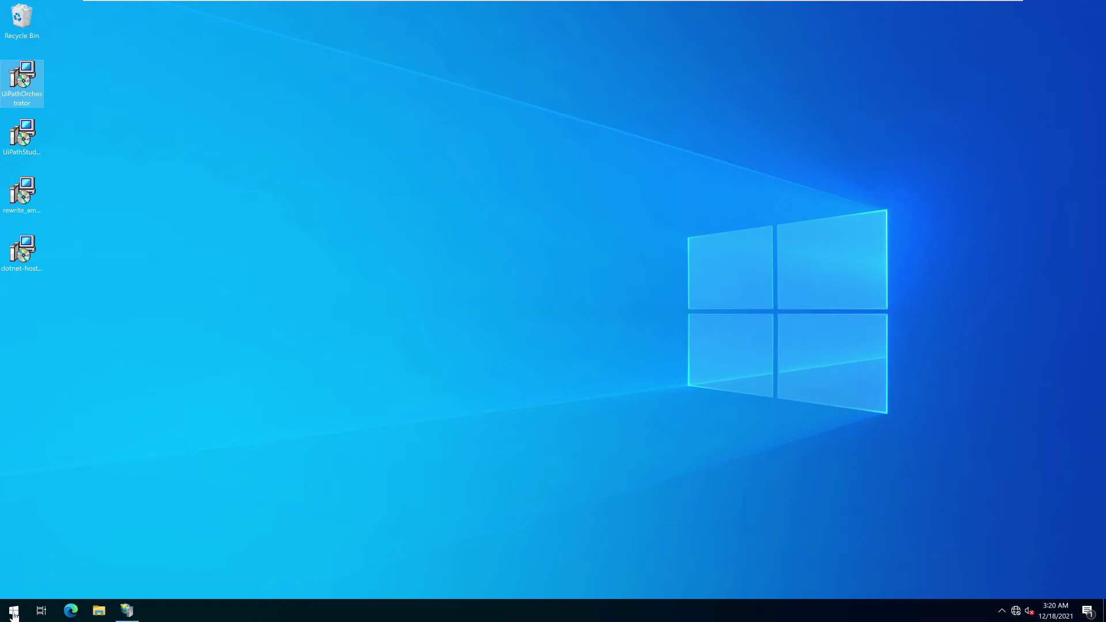
{"action": "left_click", "coordinate": [127, 610]}
{"action": "left_click", "coordinate": [68, 132]}
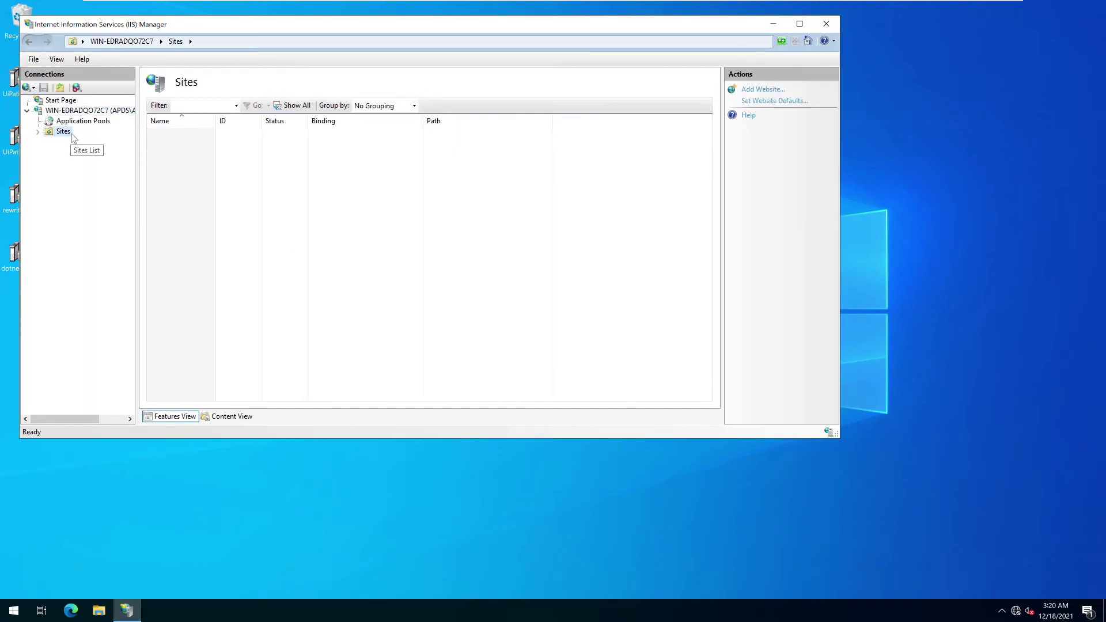
{"action": "left_click", "coordinate": [179, 145]}
{"action": "double_click", "coordinate": [179, 145]}
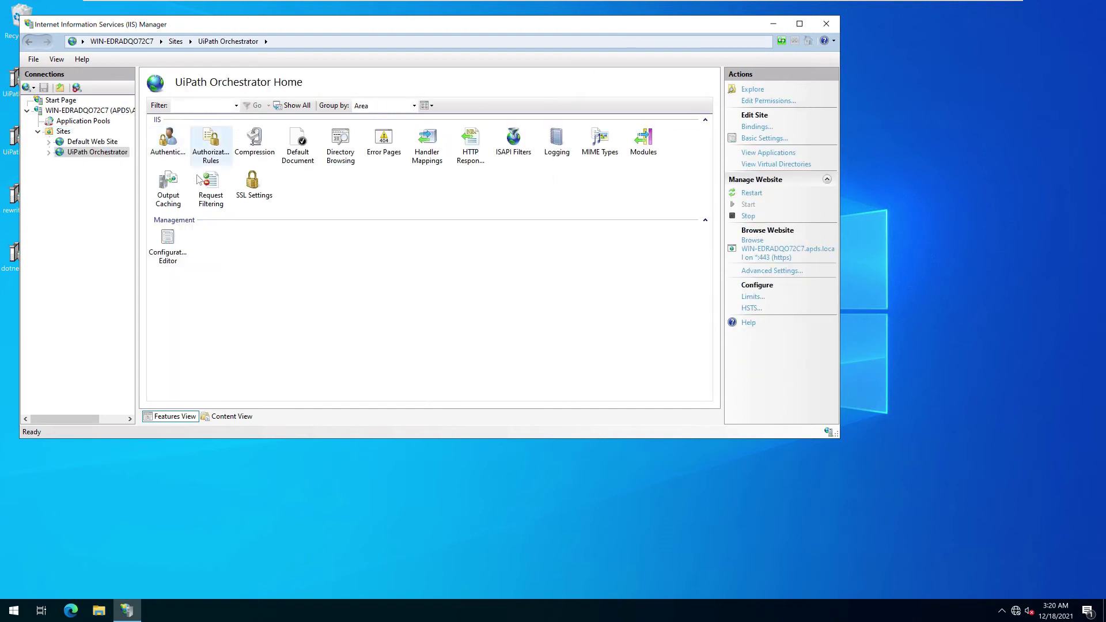
{"action": "left_click", "coordinate": [813, 254]}
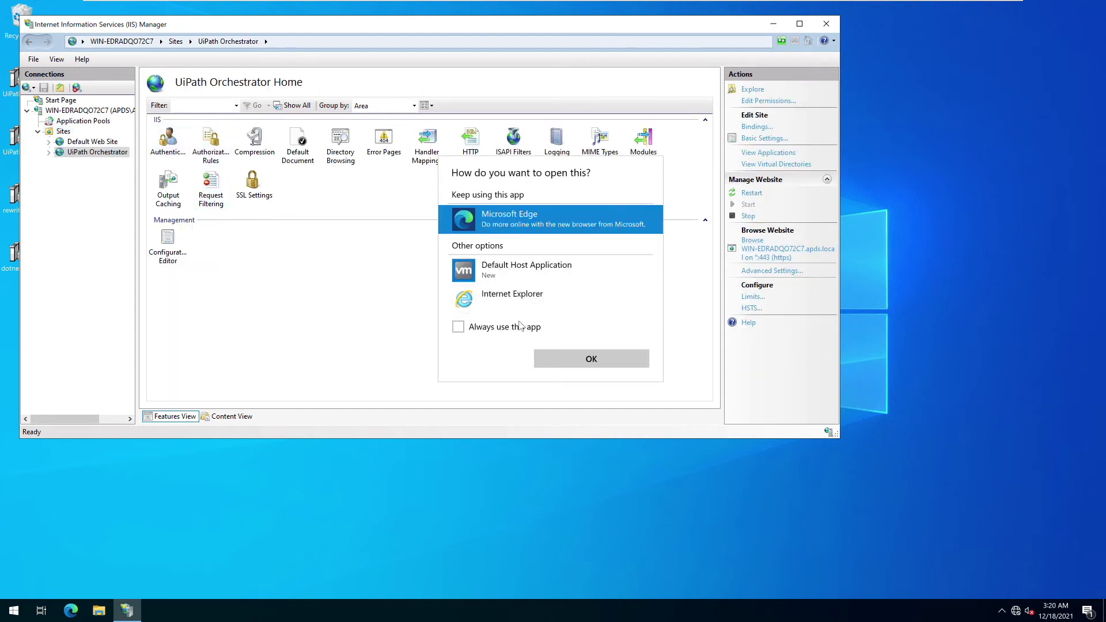
{"action": "left_click", "coordinate": [519, 327]}
{"action": "left_click", "coordinate": [588, 359]}
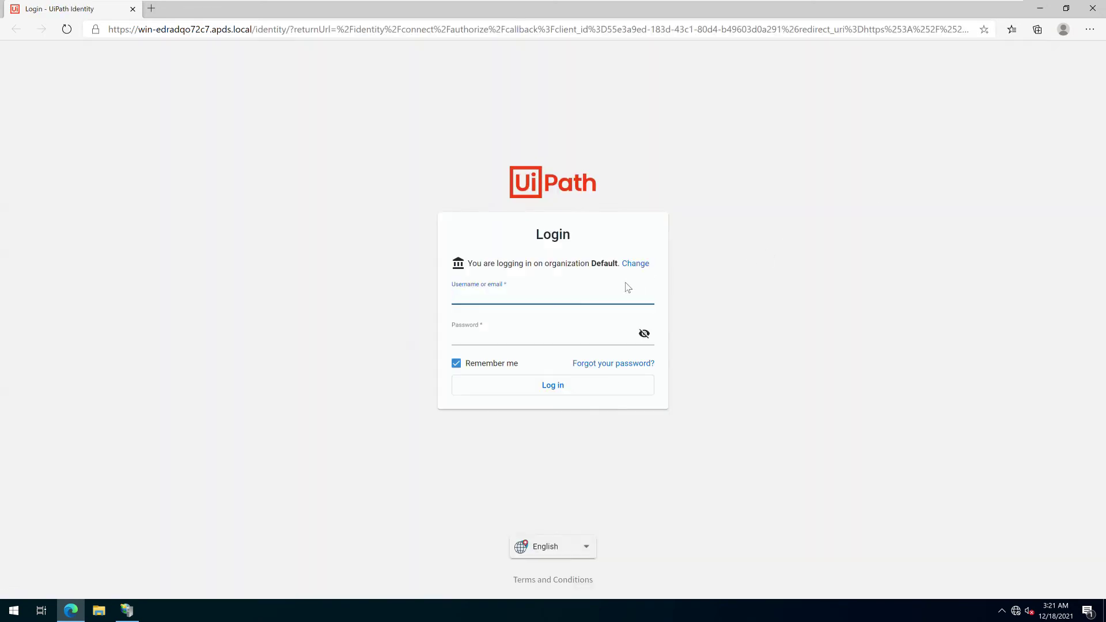
Log in to organization 'host' as Admin, decline saving the password, and open the License page
{"action": "left_click", "coordinate": [635, 265]}
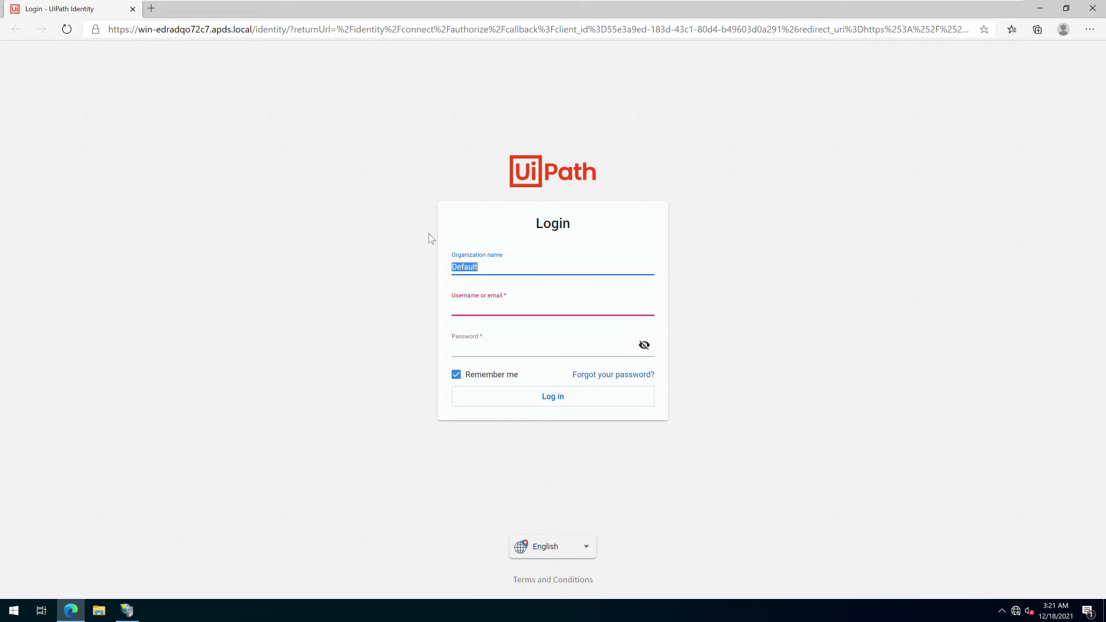
{"action": "type", "text": "host"}
{"action": "key", "text": "Tab"}
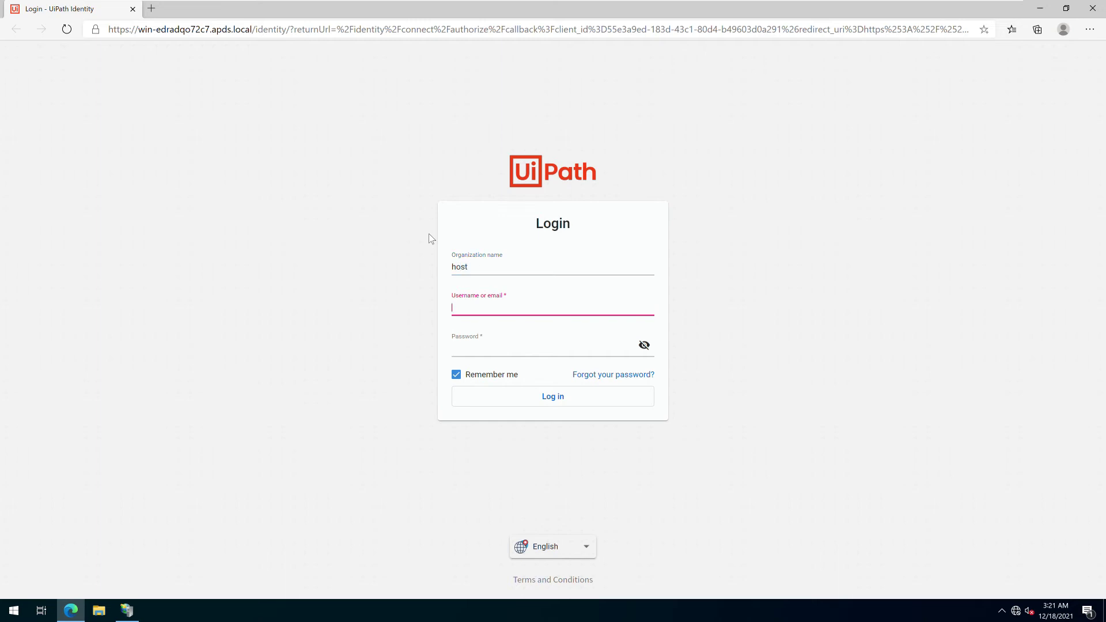
{"action": "type", "text": "Admin"}
{"action": "key", "text": "Tab"}
{"action": "type", "text": "•"}
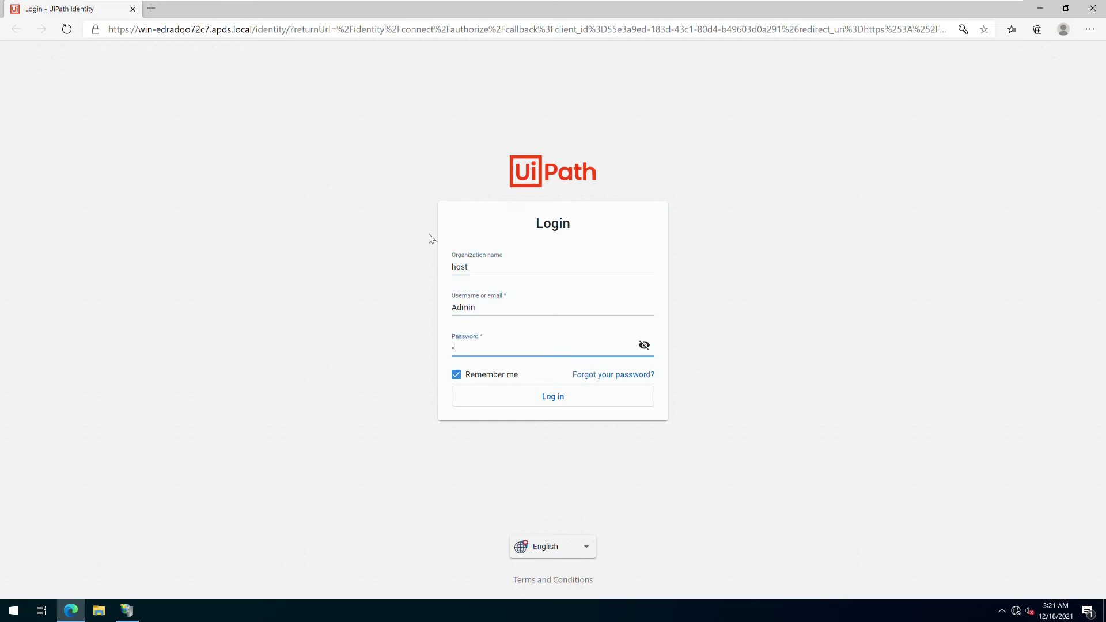
{"action": "type", "text": "••••••"}
{"action": "key", "text": "Return"}
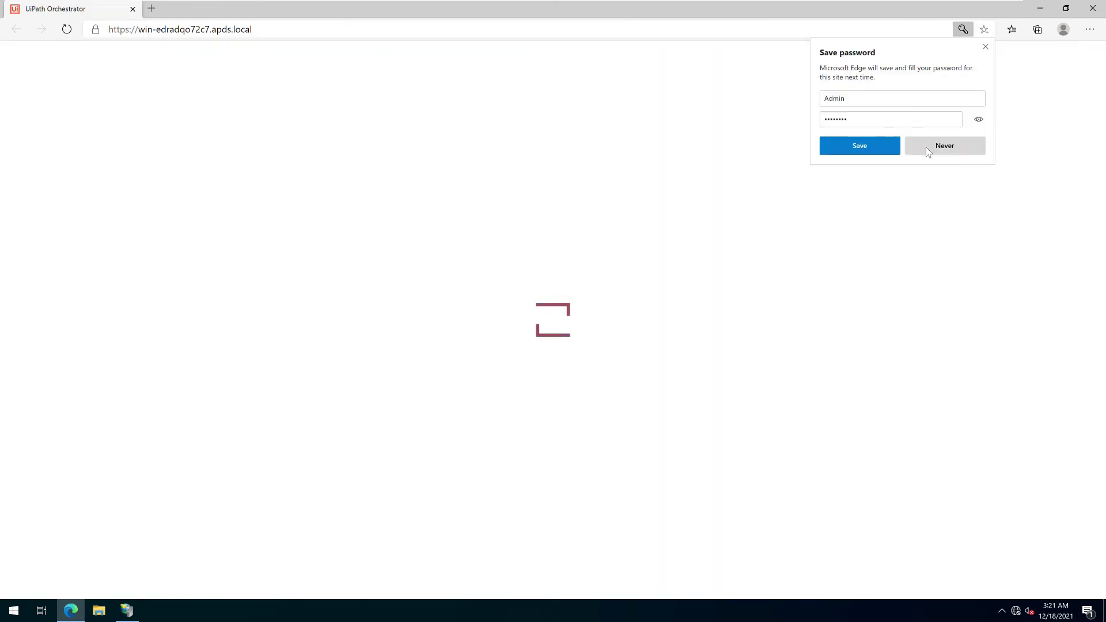
{"action": "left_click", "coordinate": [928, 148]}
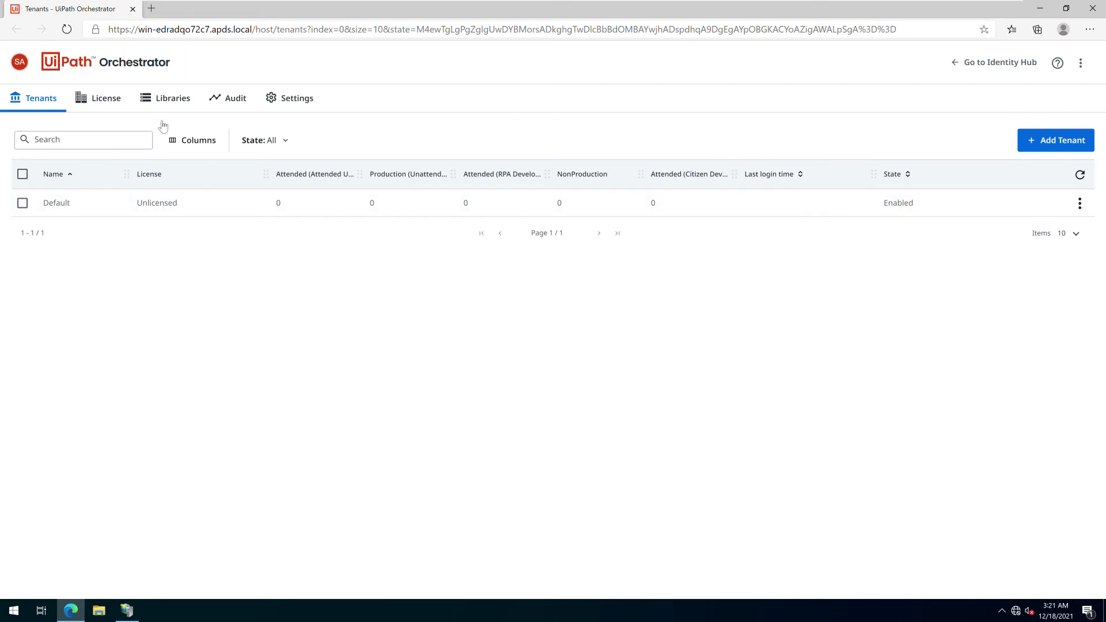
{"action": "left_click", "coordinate": [117, 93]}
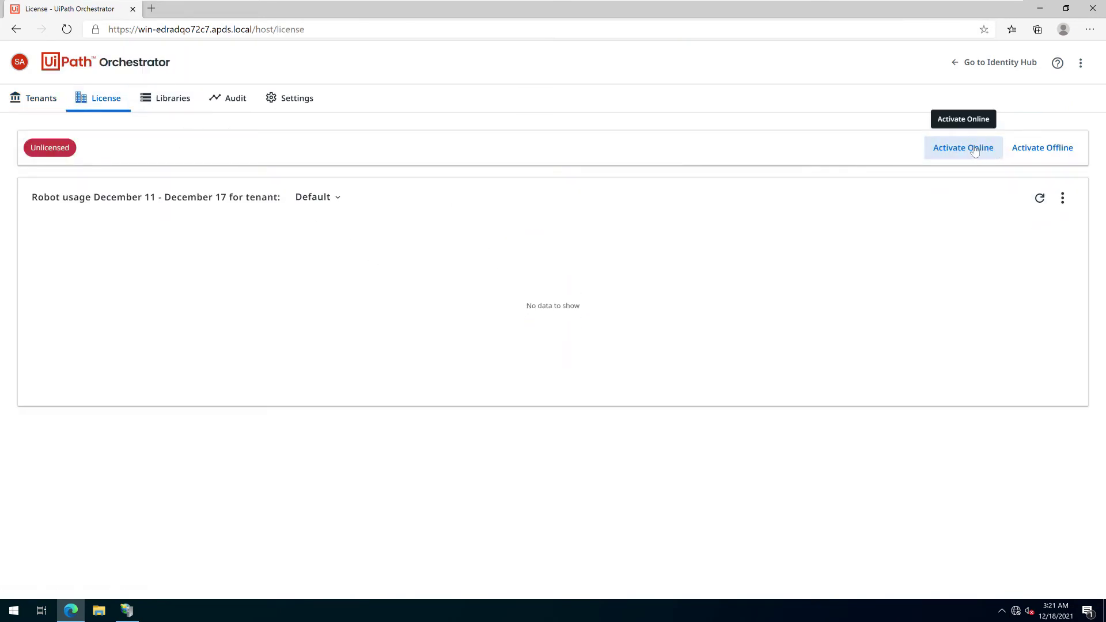
Generate and download a Non-Production offline activation request file using the pasted license key
{"action": "left_click", "coordinate": [1043, 148]}
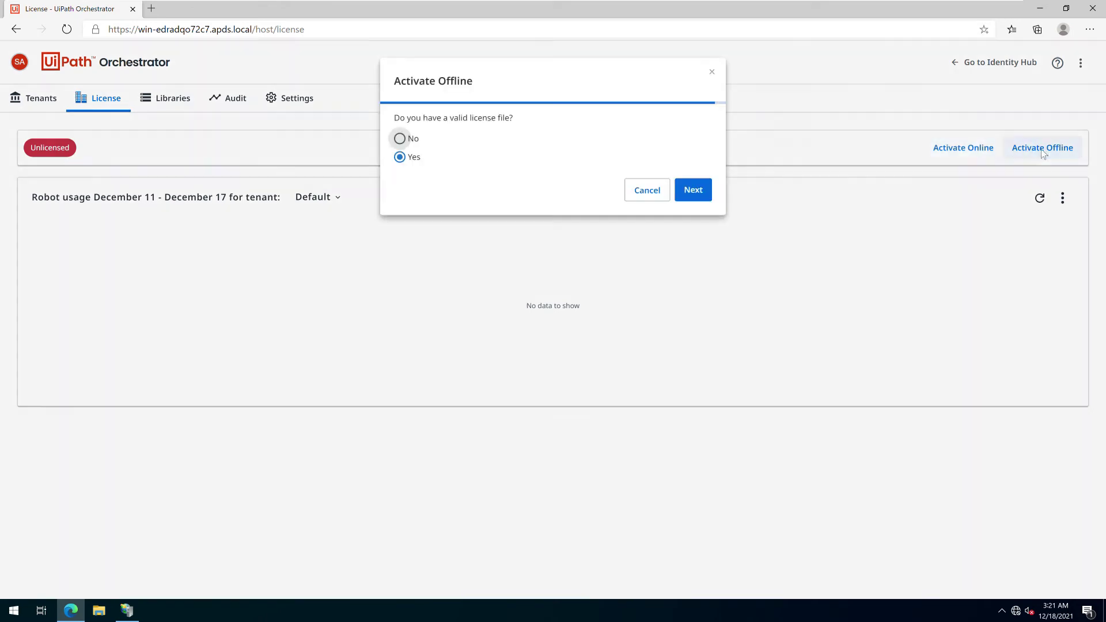
{"action": "left_click", "coordinate": [400, 139]}
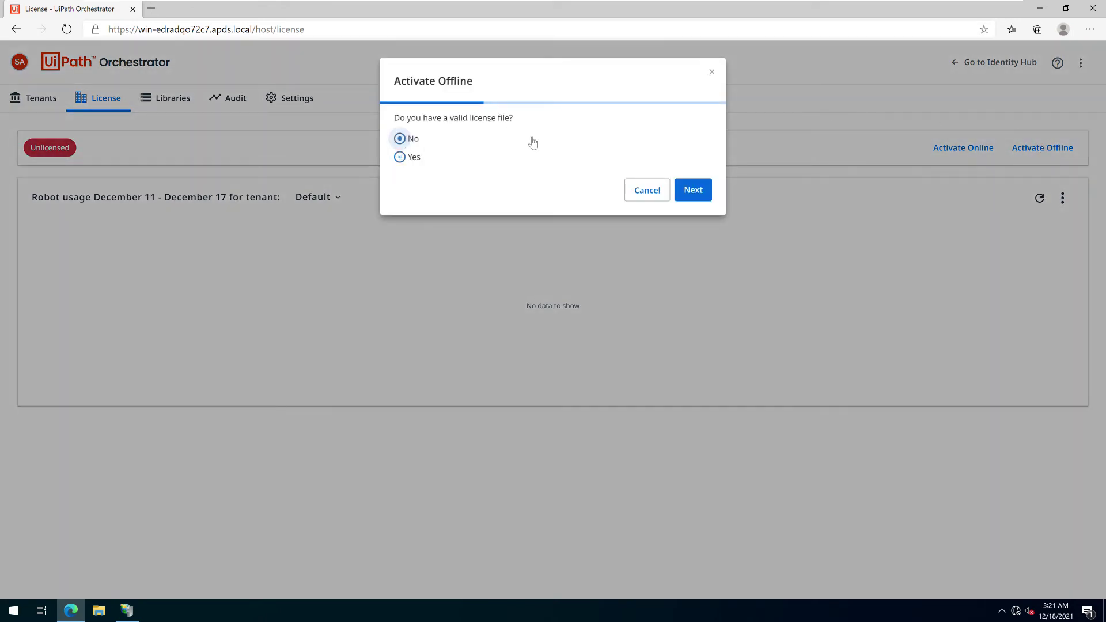
{"action": "left_click", "coordinate": [690, 191]}
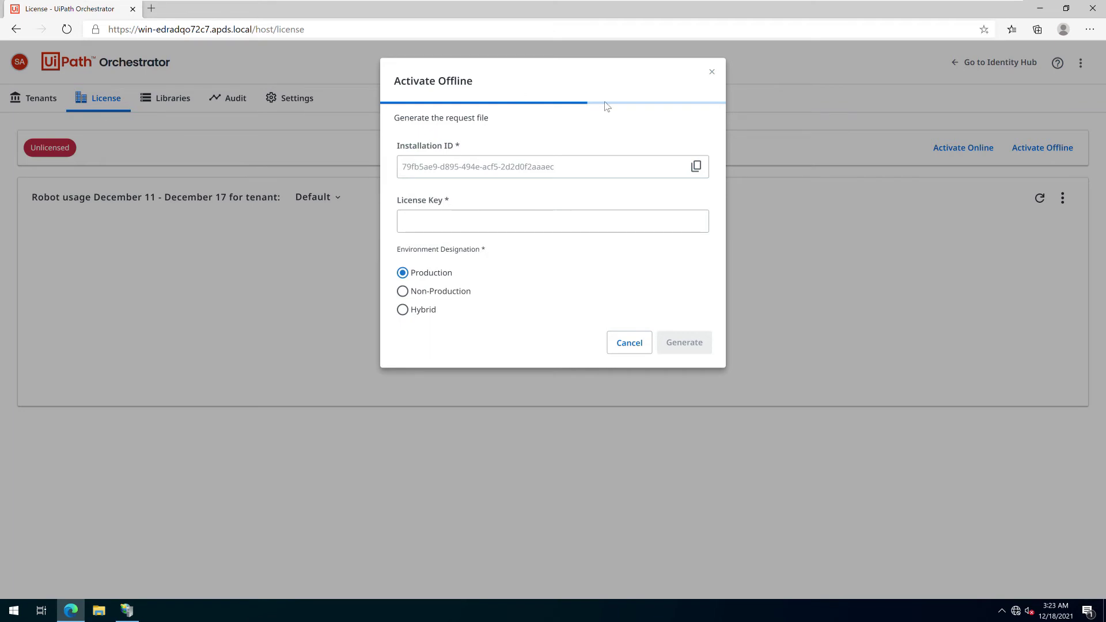
{"action": "left_click", "coordinate": [504, 228]}
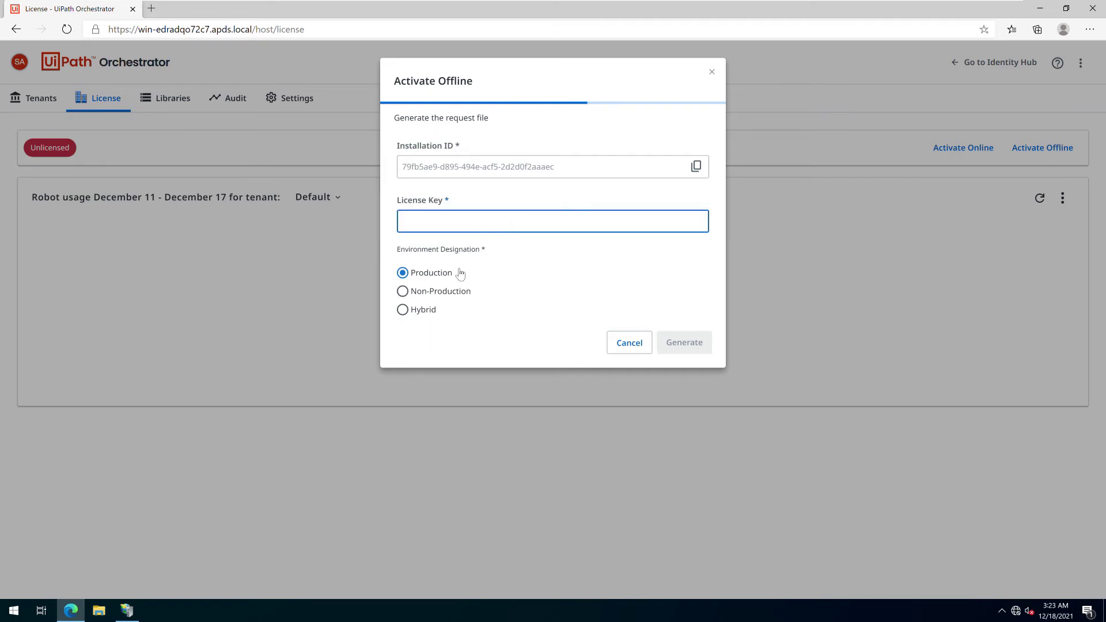
{"action": "key", "text": "ctrl+v"}
{"action": "left_click", "coordinate": [455, 291]}
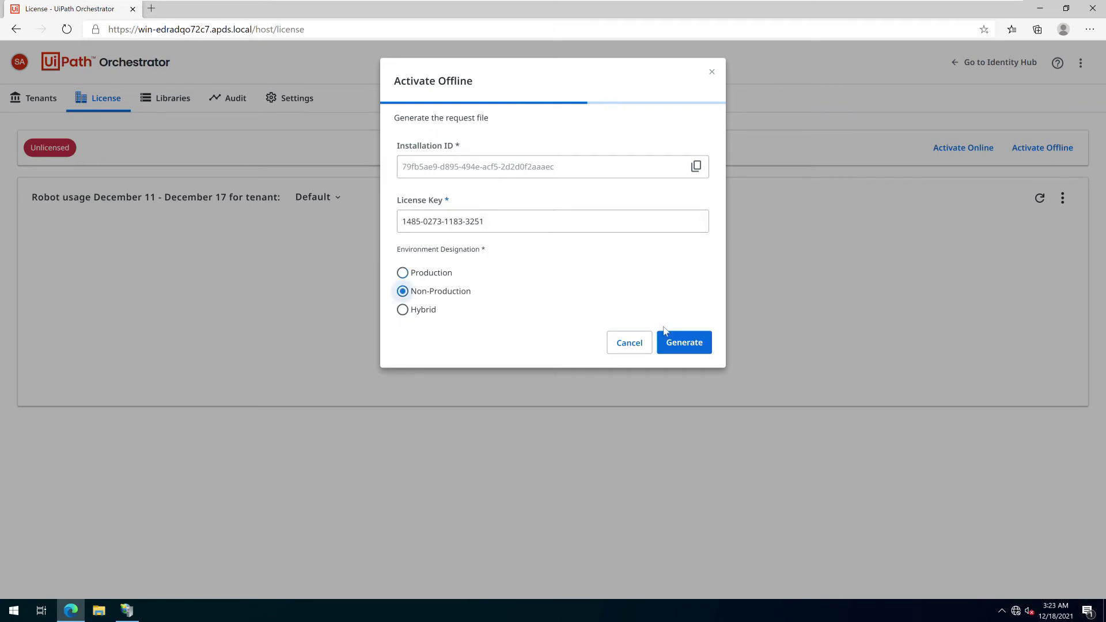
{"action": "left_click", "coordinate": [681, 342]}
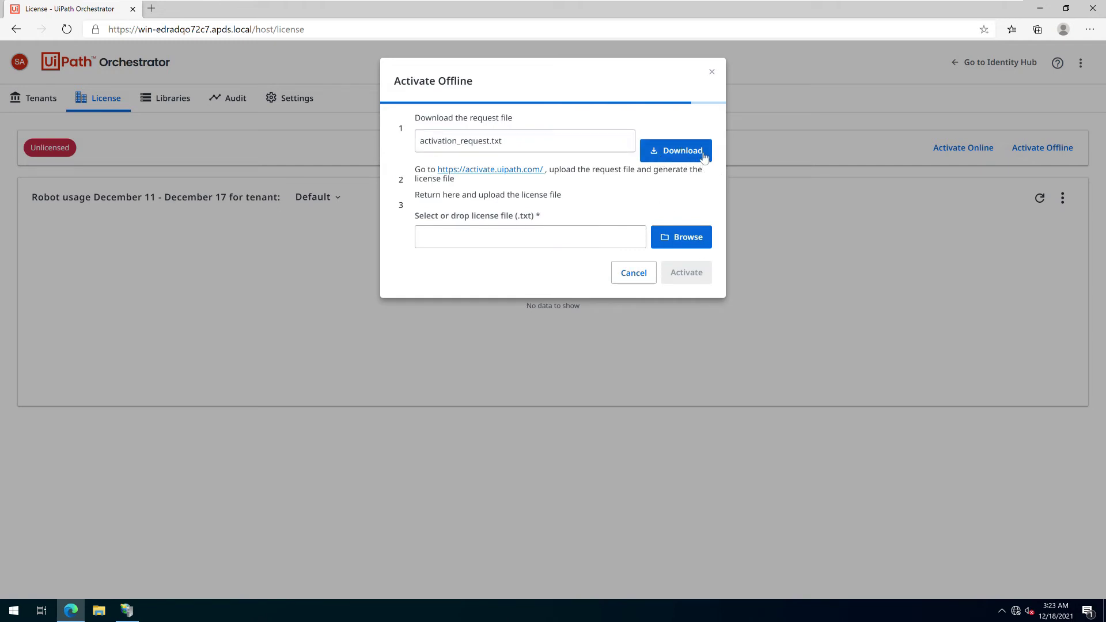
{"action": "double_click", "coordinate": [672, 149]}
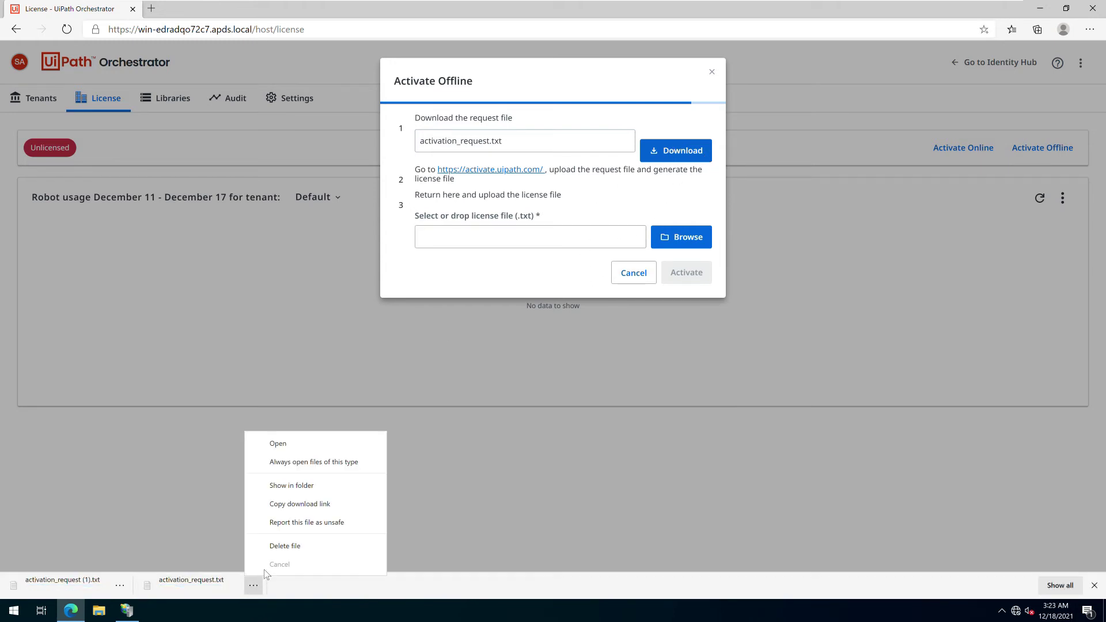
Show the downloaded activation_request file in its folder and copy it
{"action": "left_click", "coordinate": [254, 586]}
{"action": "left_click", "coordinate": [291, 486]}
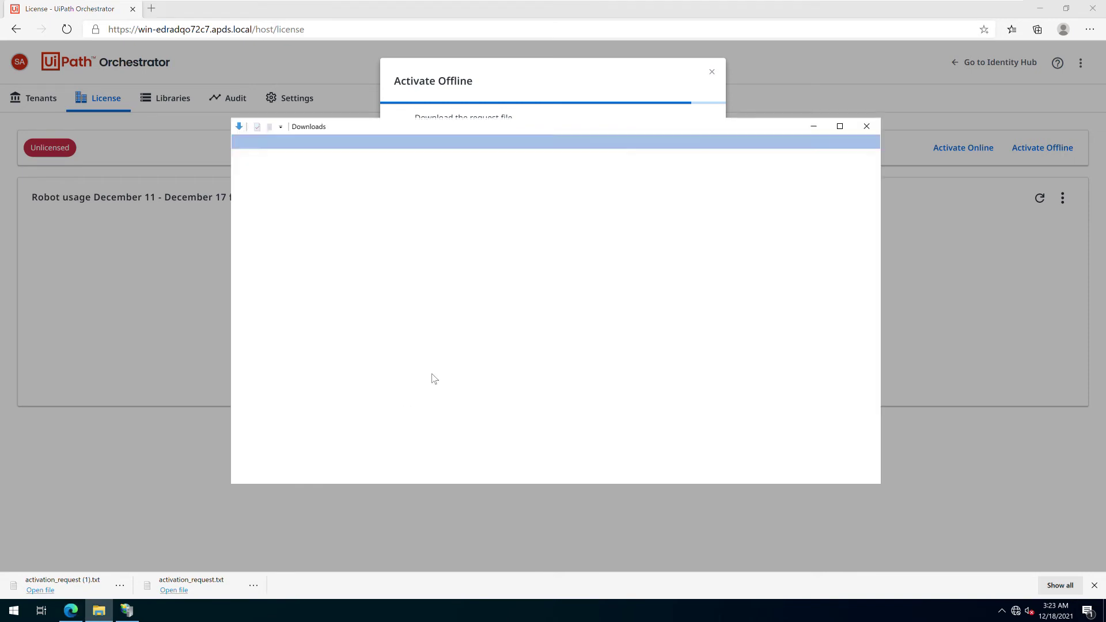
{"action": "right_click", "coordinate": [404, 224]}
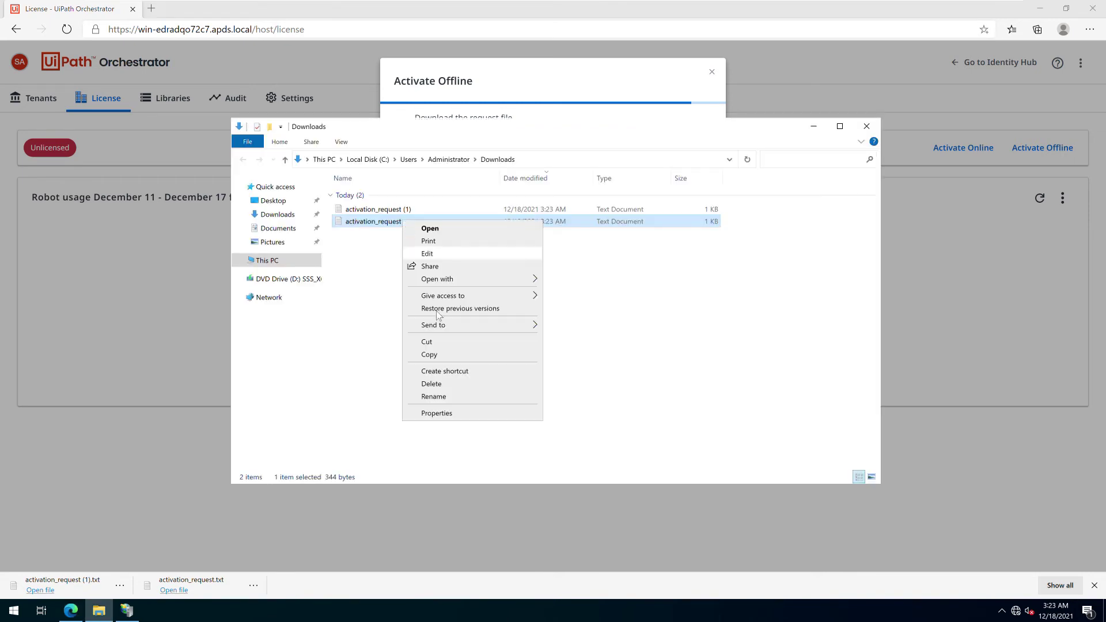
{"action": "left_click", "coordinate": [448, 353]}
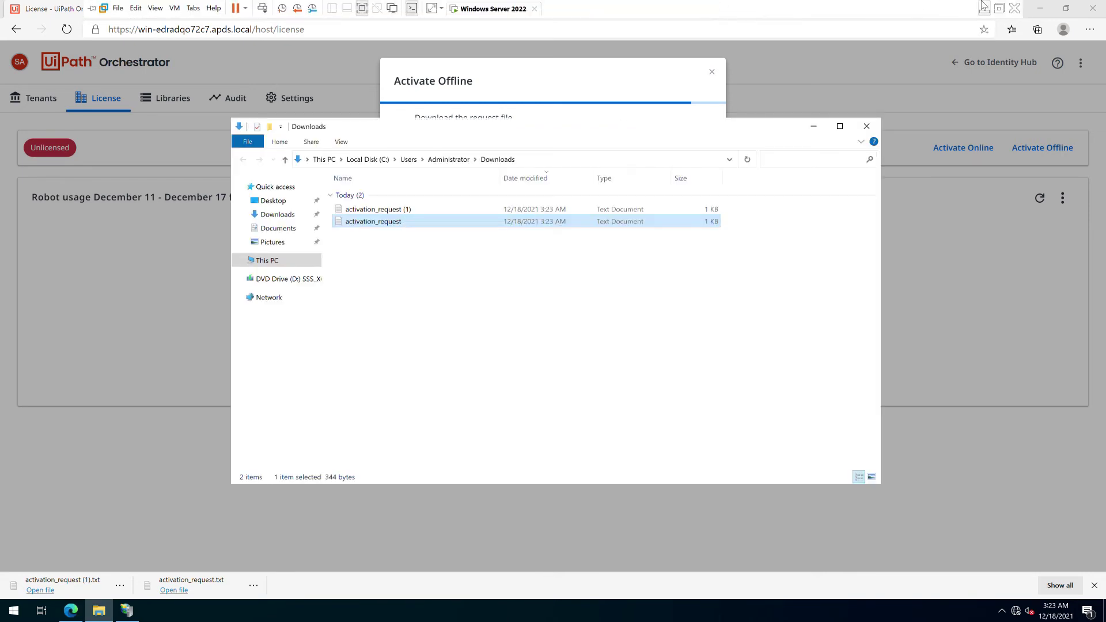
Restart offline activation, indicating a license file exists, and activate with license (1).txt
{"action": "left_click", "coordinate": [1039, 151]}
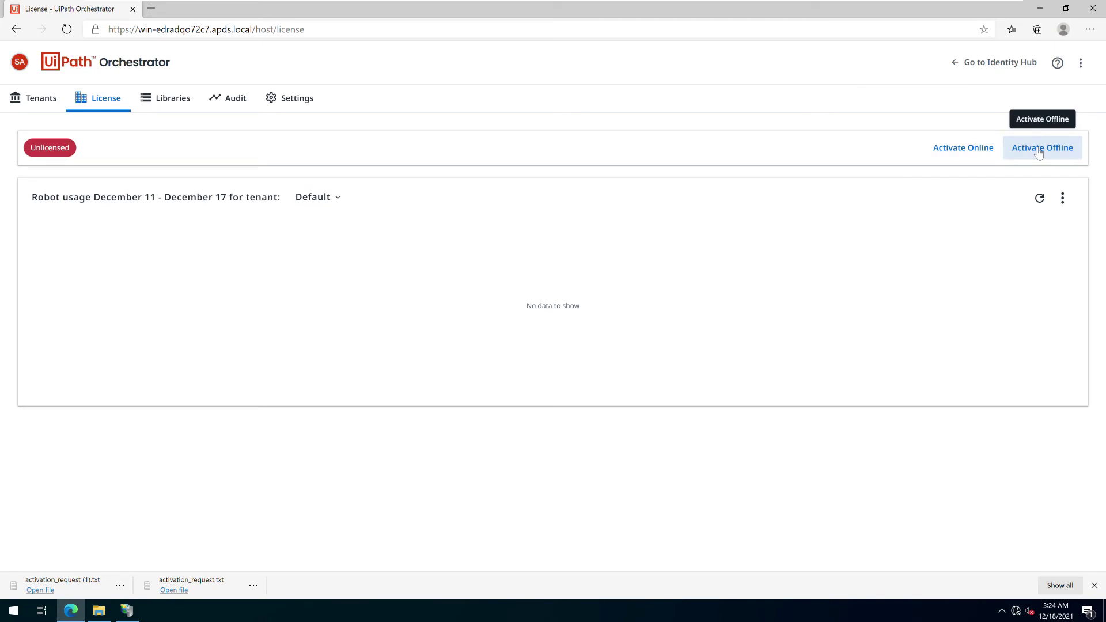
{"action": "left_click", "coordinate": [1038, 151]}
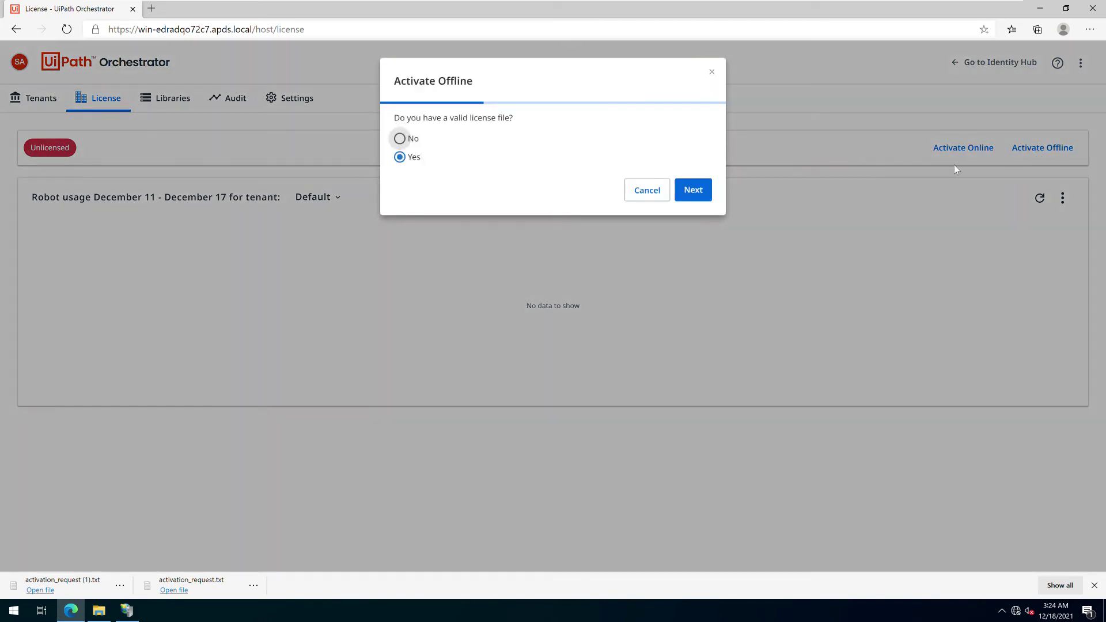
{"action": "left_click", "coordinate": [413, 138]}
{"action": "left_click", "coordinate": [405, 157]}
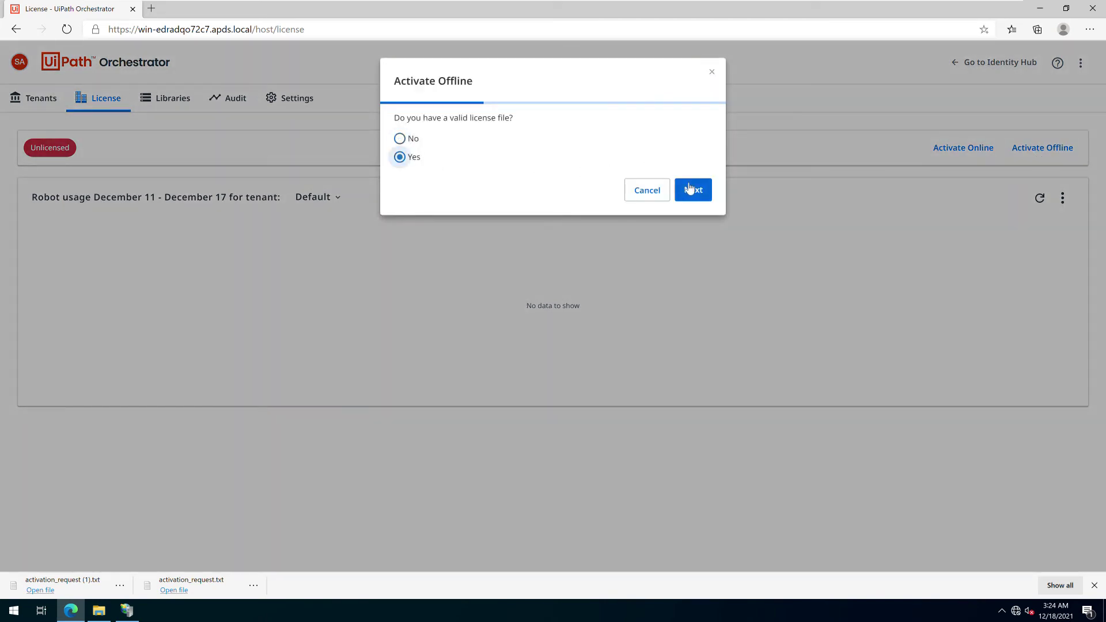
{"action": "left_click", "coordinate": [693, 190]}
{"action": "left_click", "coordinate": [668, 145]}
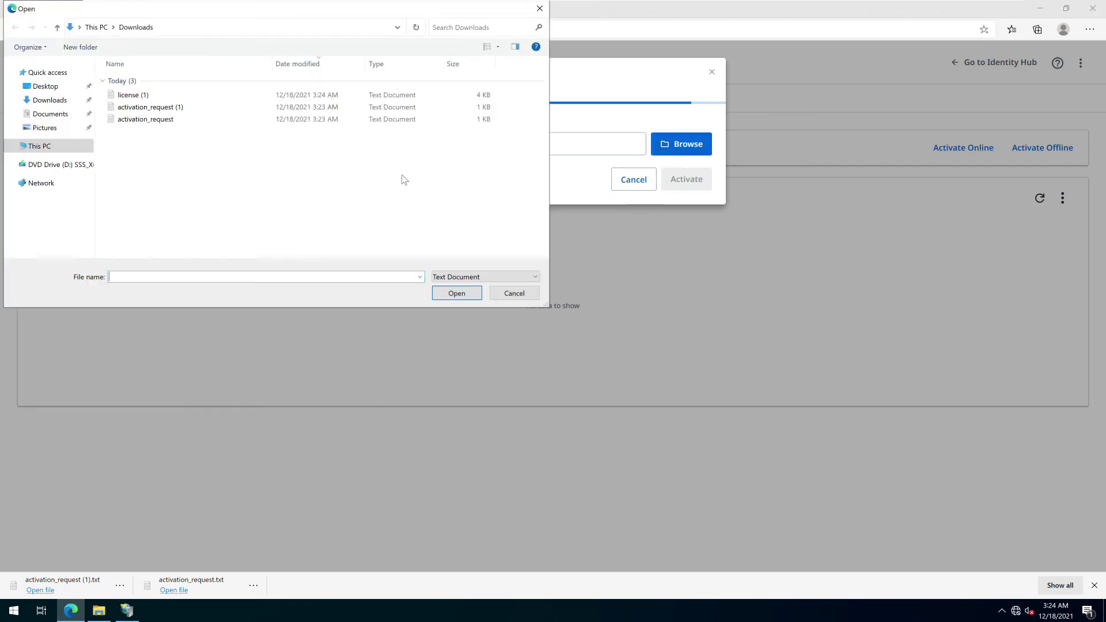
{"action": "left_click", "coordinate": [165, 96]}
{"action": "double_click", "coordinate": [166, 98]}
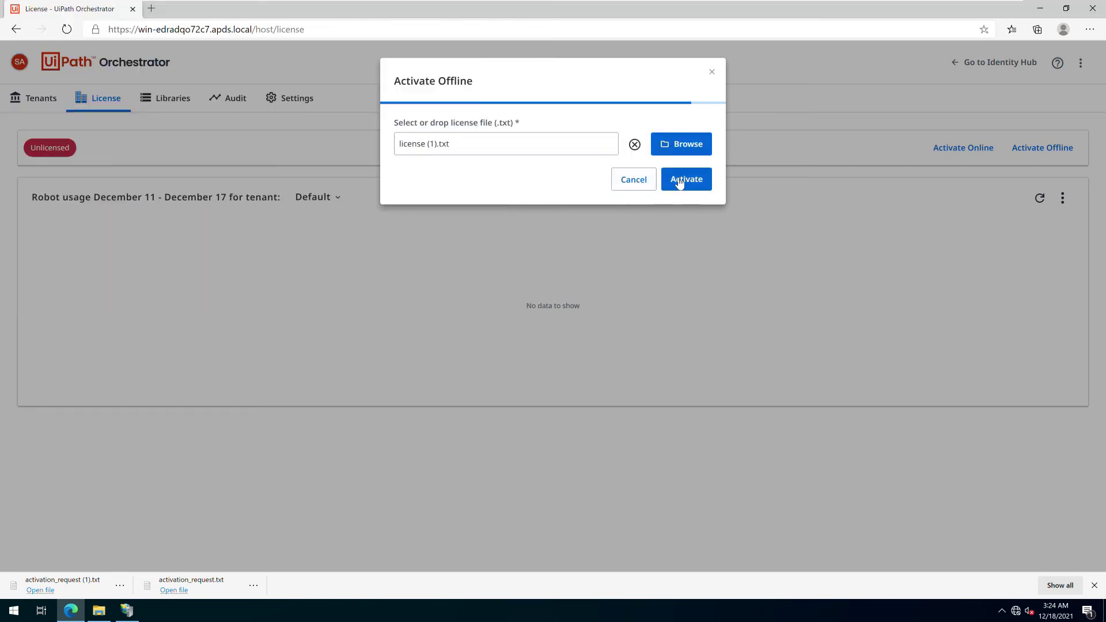
{"action": "left_click", "coordinate": [681, 181]}
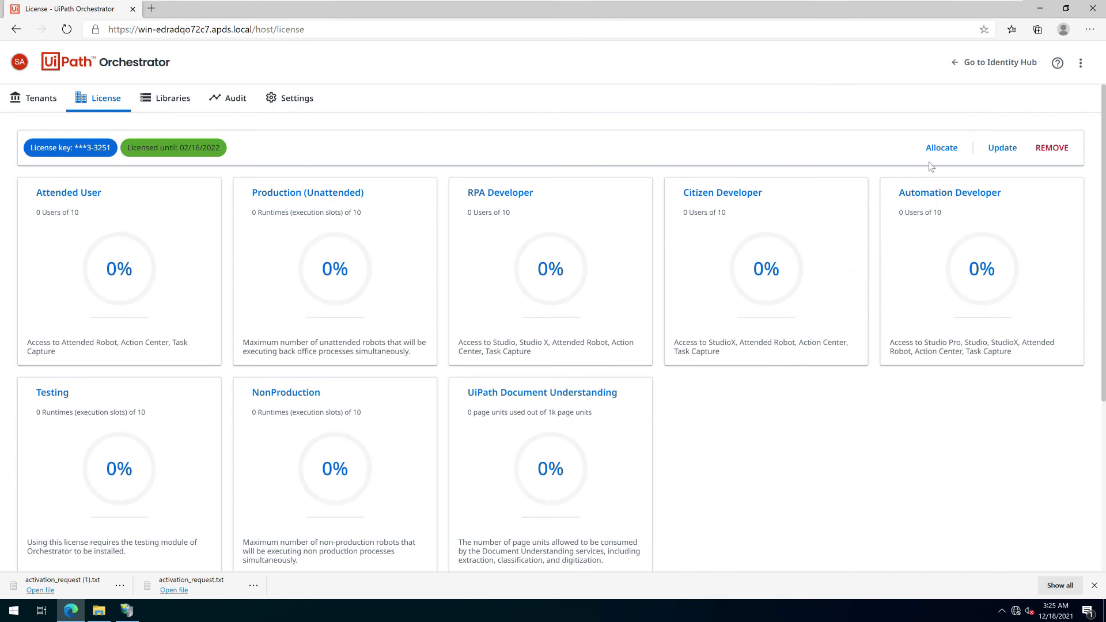
Allocate 3 Attended, Production, RPA Developer and Citizen Developer licenses to the Default tenant
{"action": "left_click", "coordinate": [948, 148]}
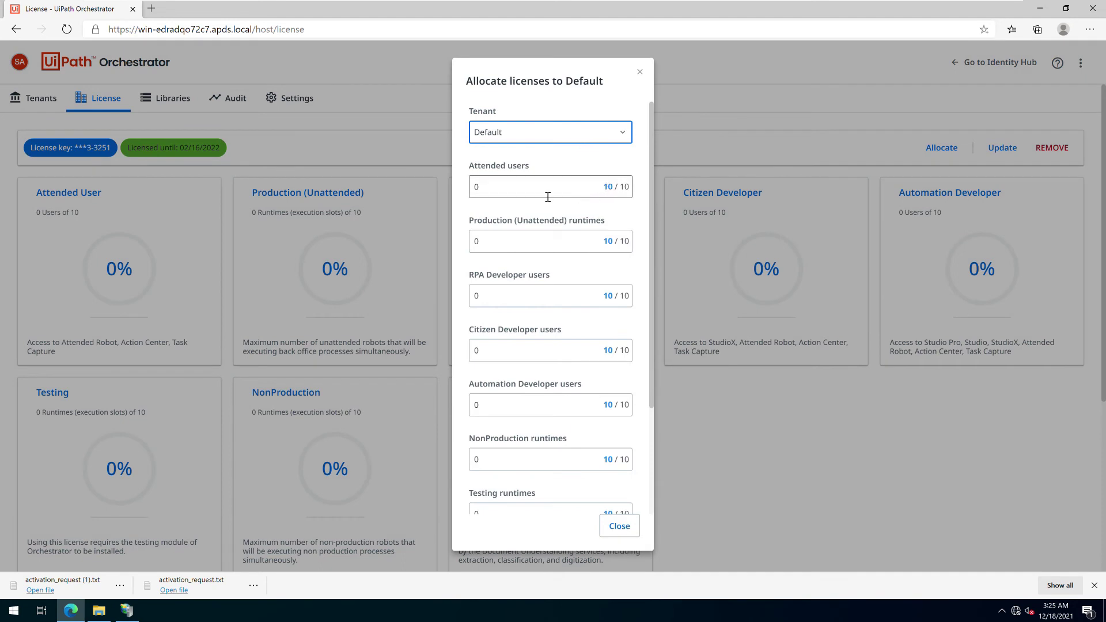
{"action": "key", "text": "Tab"}
{"action": "type", "text": "3"}
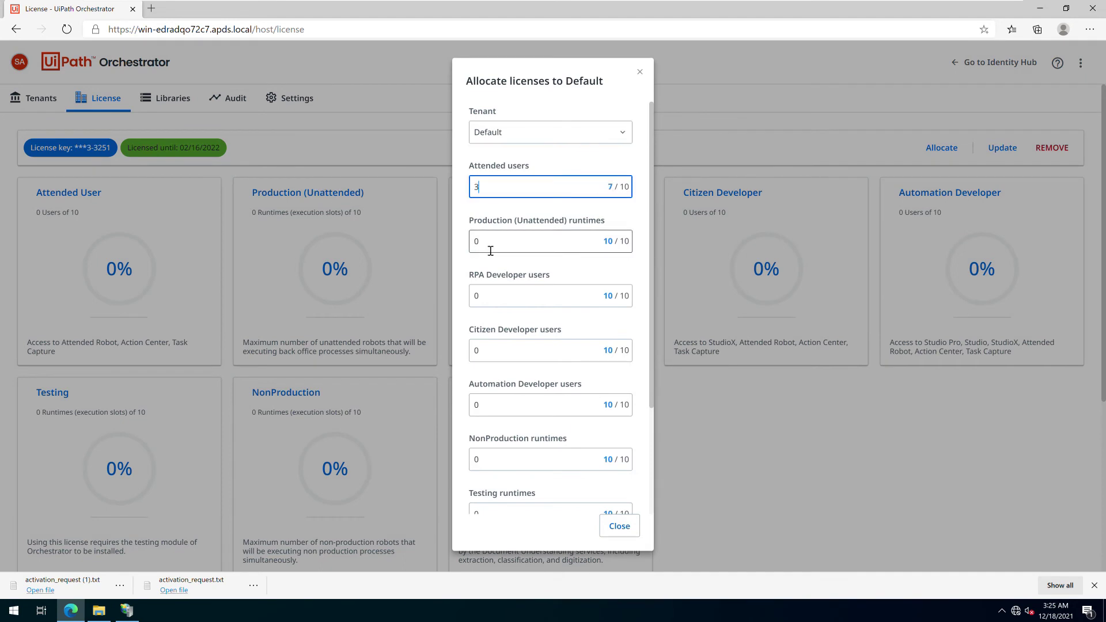
{"action": "key", "text": "Tab"}
{"action": "type", "text": "3"}
{"action": "key", "text": "Tab"}
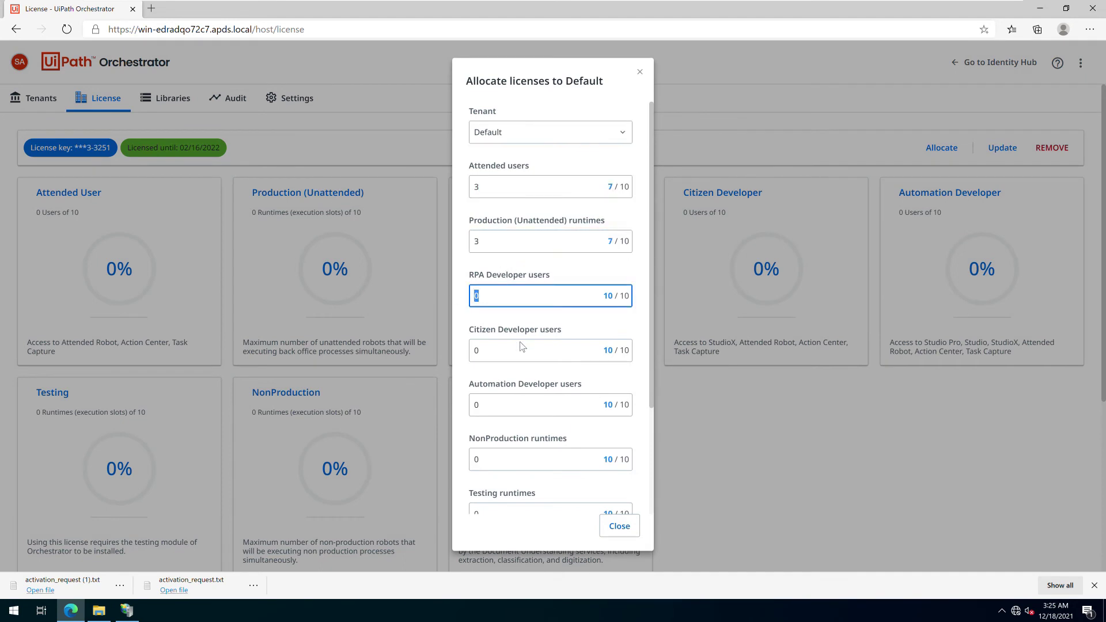
{"action": "type", "text": "3"}
{"action": "key", "text": "Tab"}
{"action": "type", "text": "3"}
Set Automation Developer and NonProduction to 3, apply the allocation, then view Tenants
{"action": "left_click_drag", "start_coordinate": [496, 396], "coordinate": [479, 410]}
{"action": "double_click", "coordinate": [479, 407]}
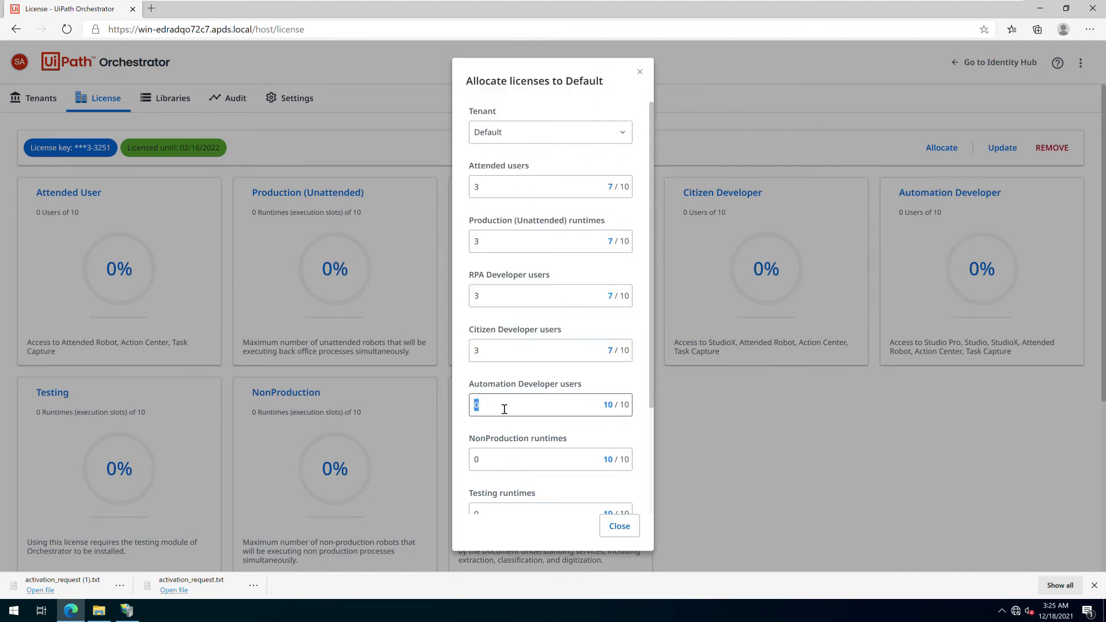
{"action": "type", "text": "3"}
{"action": "left_click", "coordinate": [491, 463]}
{"action": "type", "text": "3"}
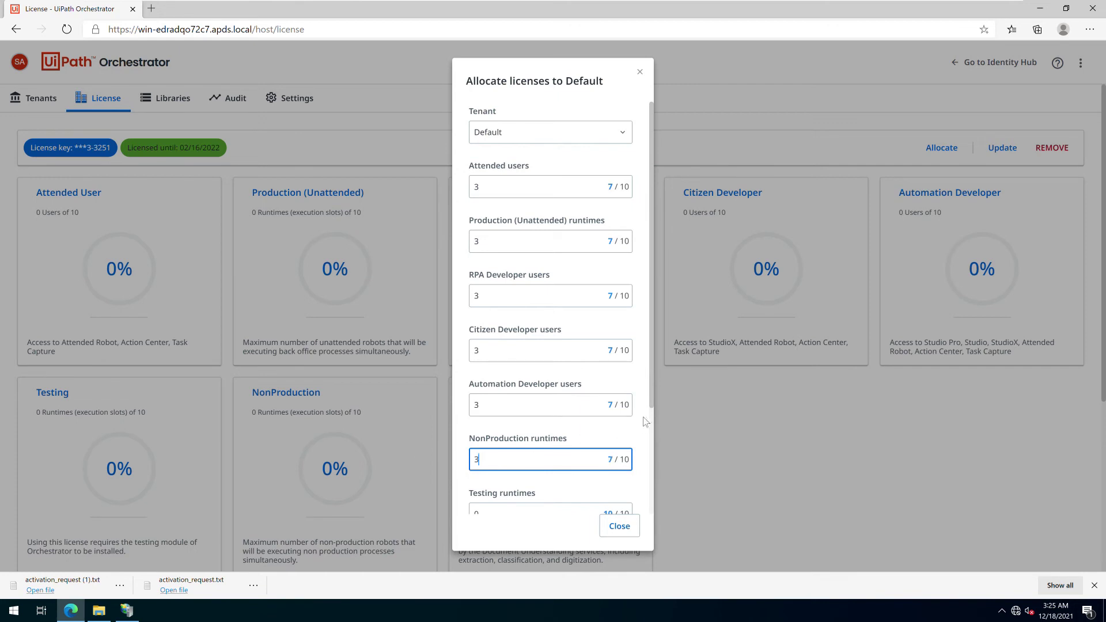
{"action": "left_click_drag", "start_coordinate": [652, 393], "coordinate": [652, 483]}
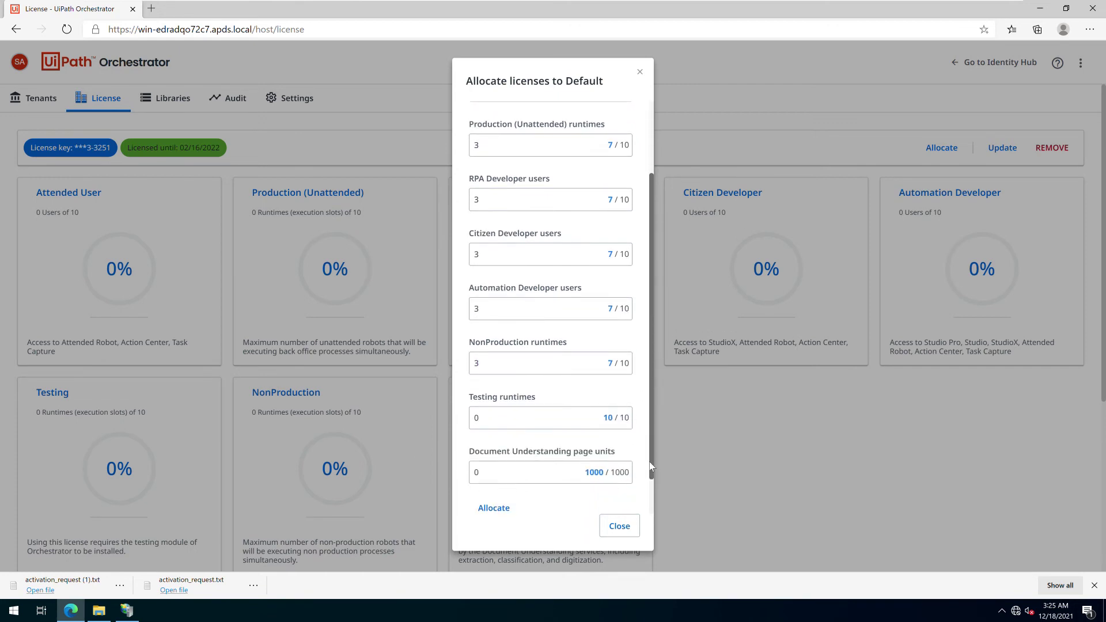
{"action": "left_click", "coordinate": [493, 508]}
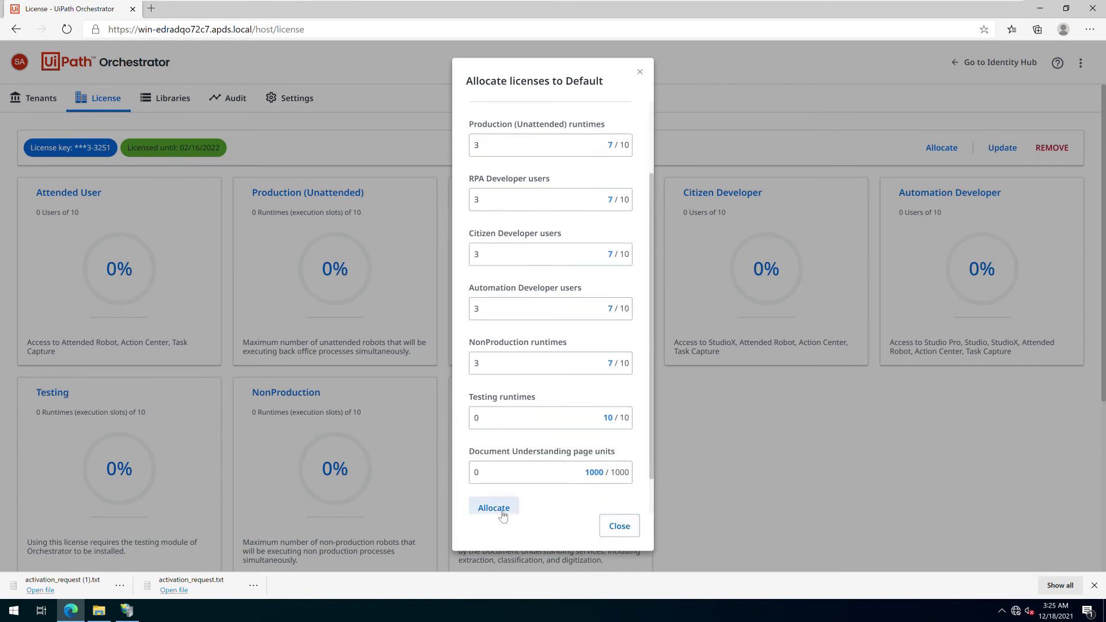
{"action": "left_click", "coordinate": [621, 527]}
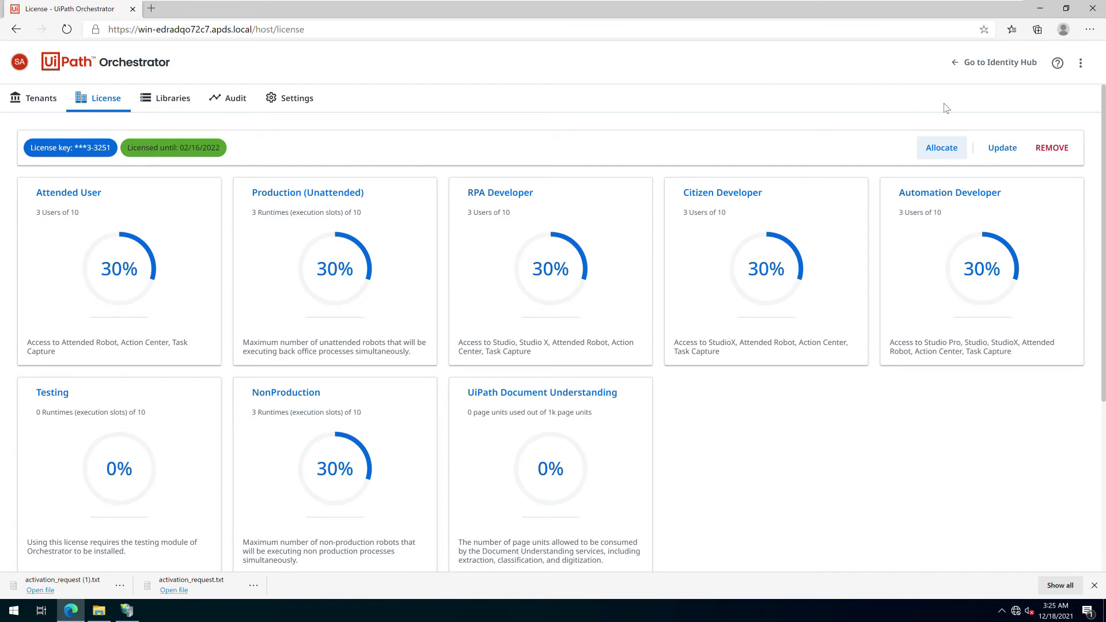
{"action": "left_click", "coordinate": [40, 106]}
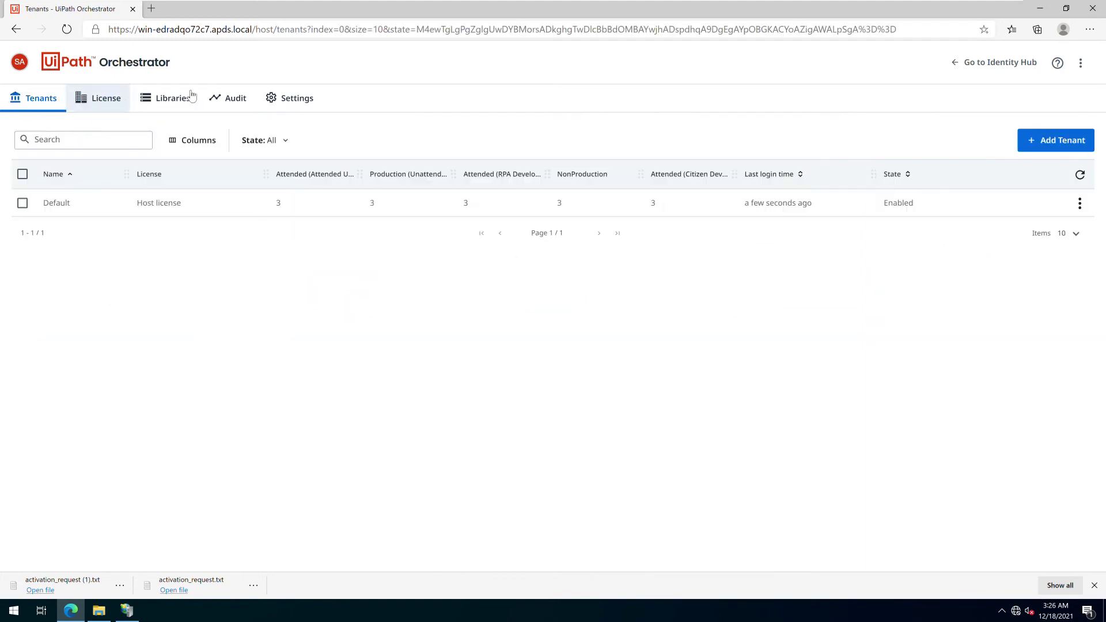
Go from Settings > Security to Identity Administration's Authentication Settings and configure Active Directory
{"action": "left_click", "coordinate": [304, 98]}
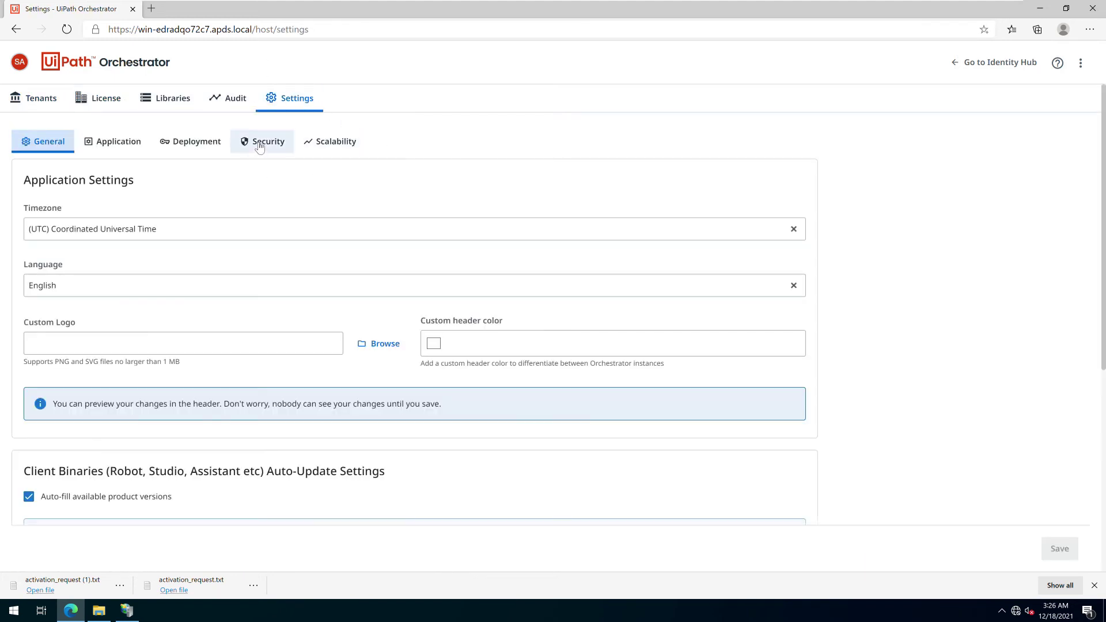
{"action": "left_click", "coordinate": [260, 145]}
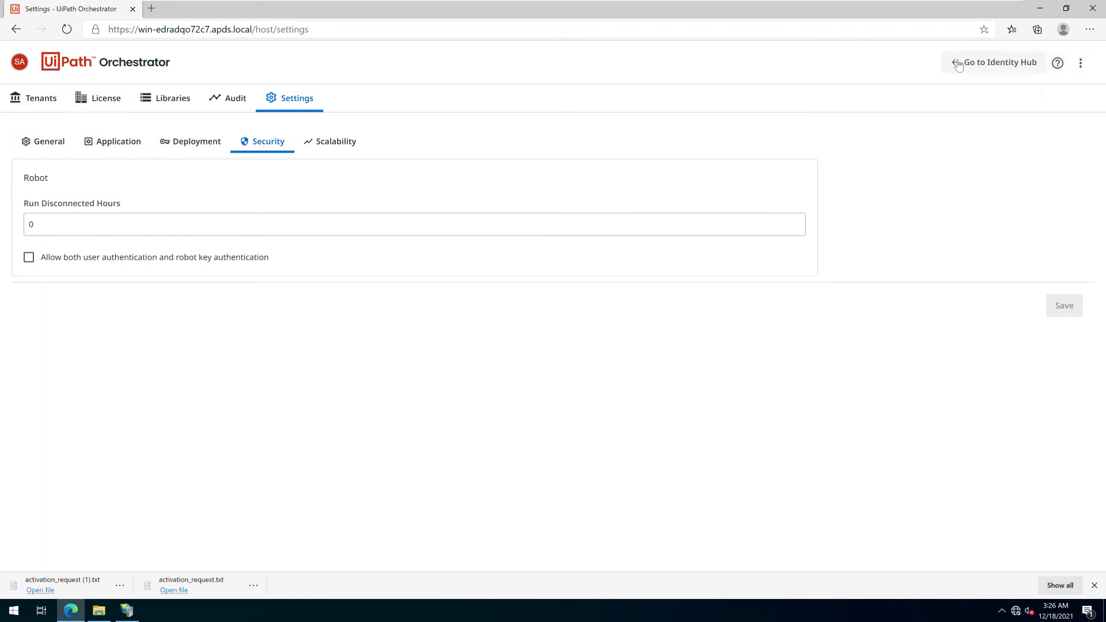
{"action": "left_click", "coordinate": [993, 57]}
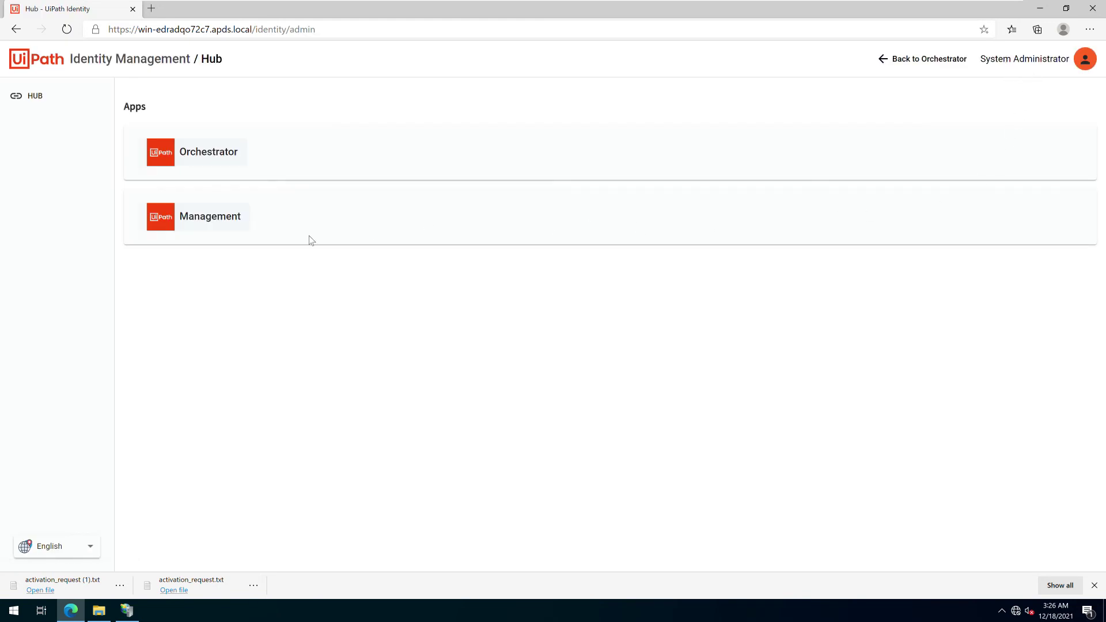
{"action": "left_click", "coordinate": [193, 222]}
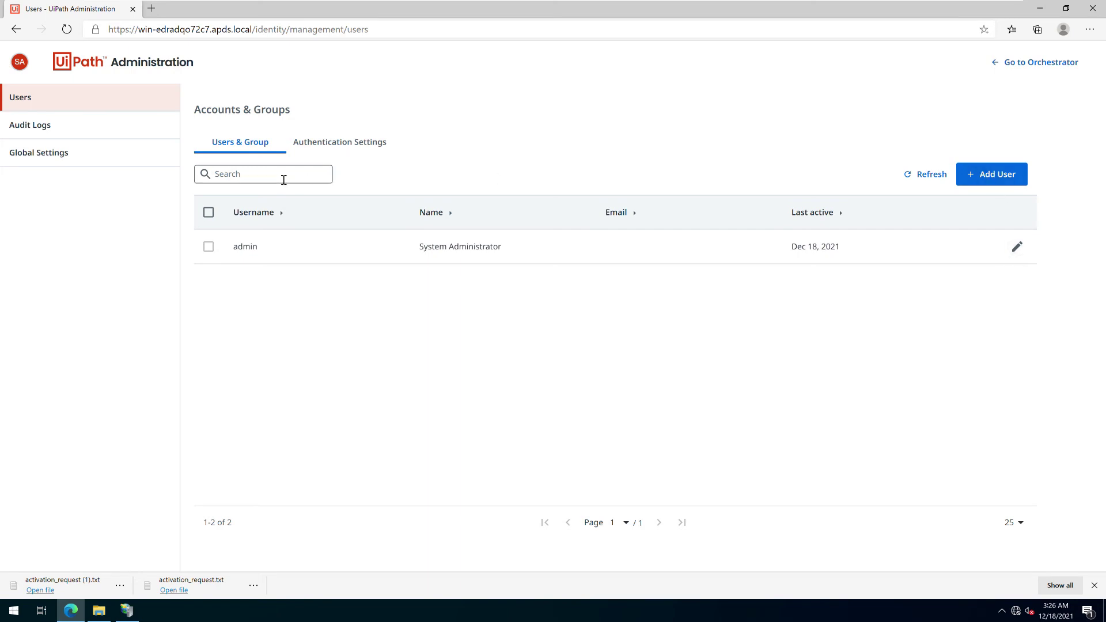
{"action": "left_click", "coordinate": [318, 143]}
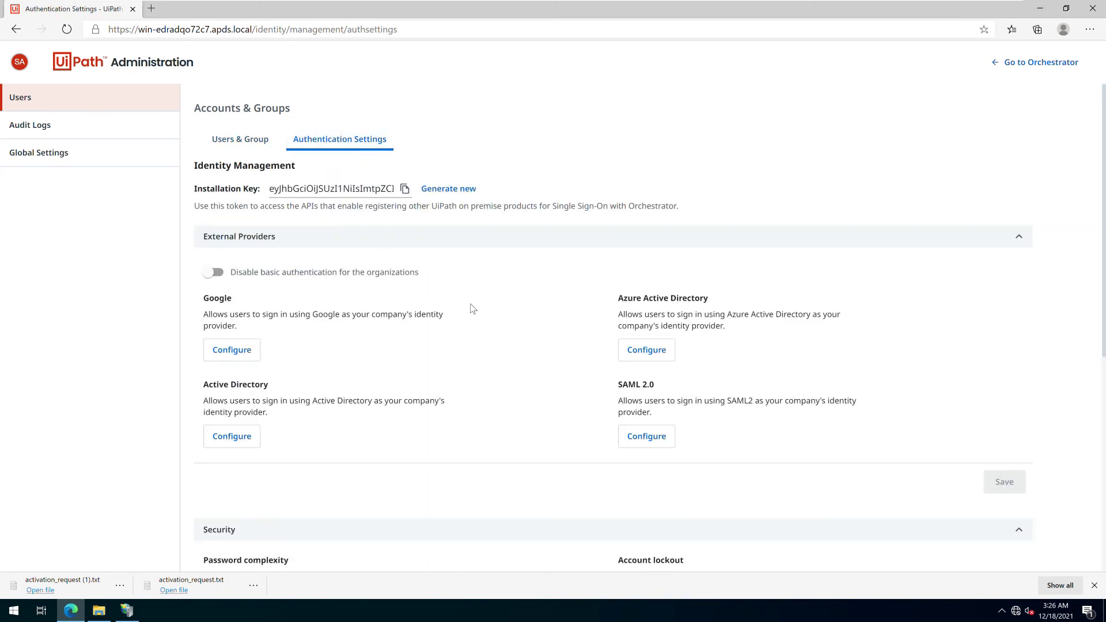
{"action": "left_click", "coordinate": [223, 437]}
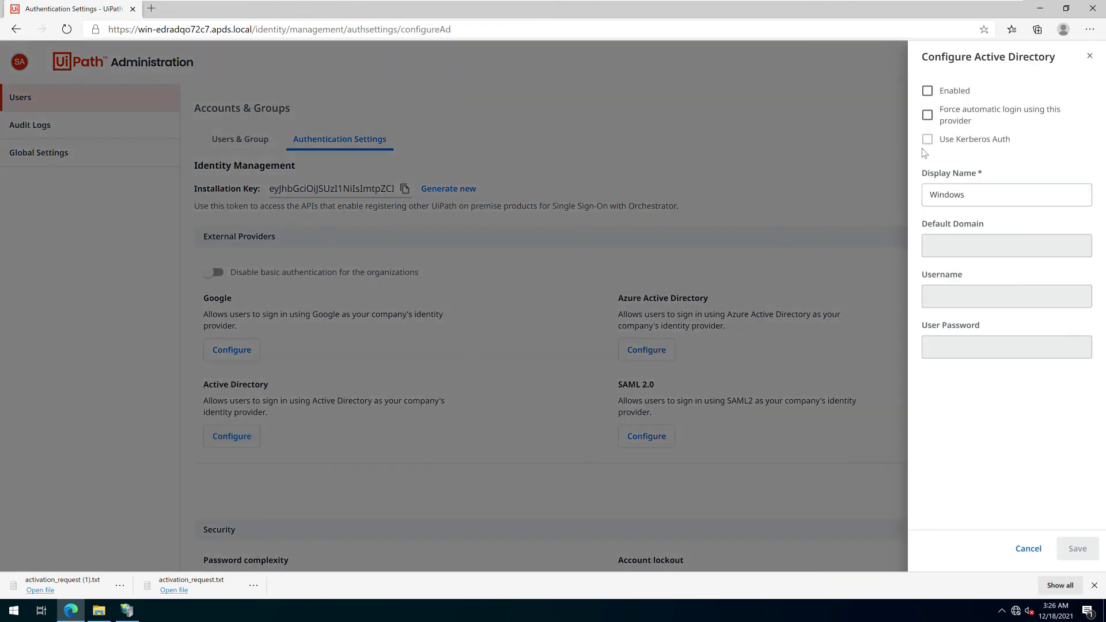
Enable Active Directory login for domain apds.local with the service account password, then test and save
{"action": "left_click", "coordinate": [928, 91]}
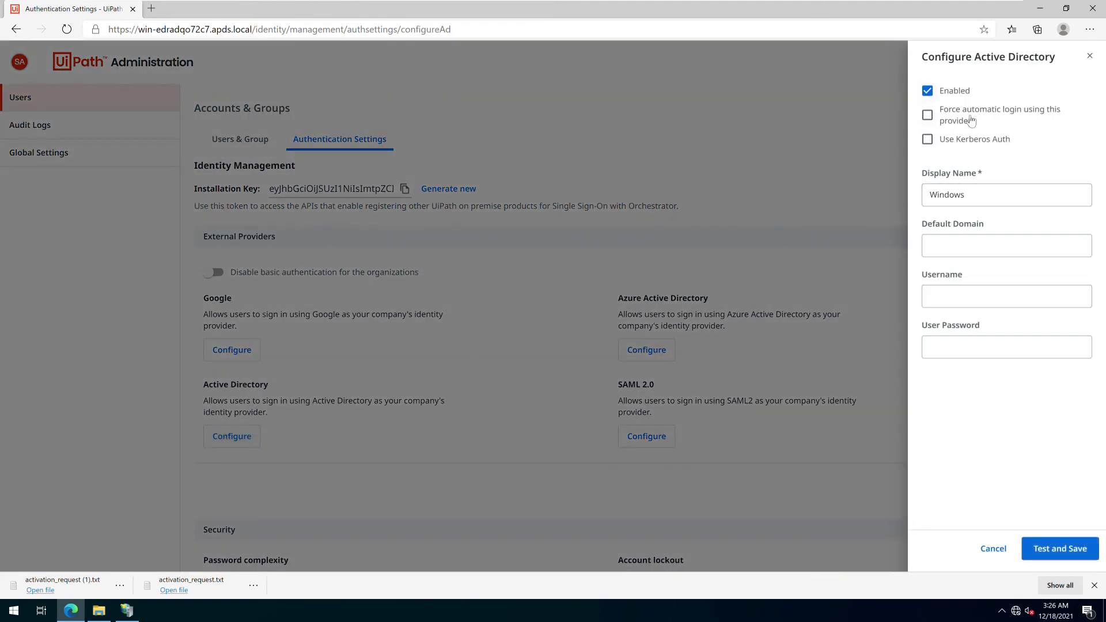
{"action": "left_click", "coordinate": [959, 253]}
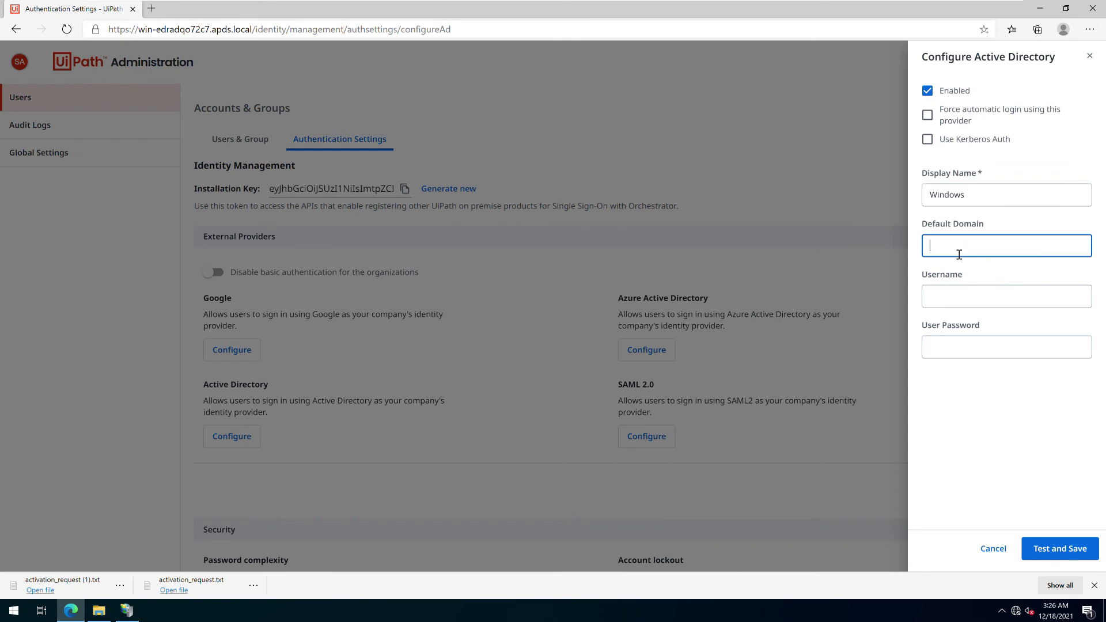
{"action": "type", "text": "apds.local"}
{"action": "key", "text": "Tab"}
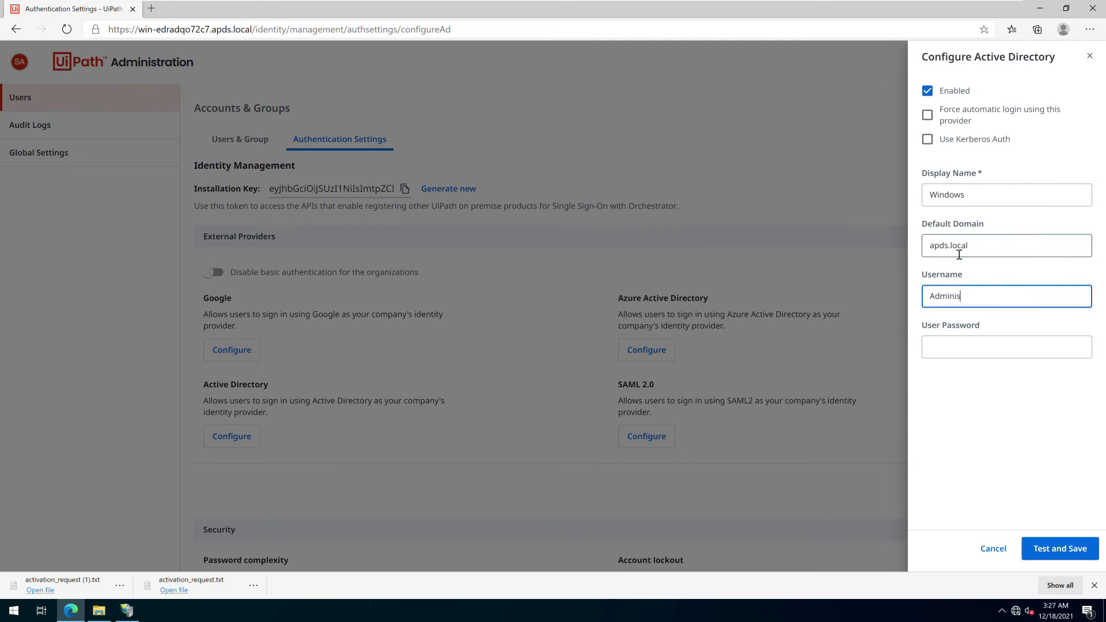
{"action": "key", "text": "Tab"}
{"action": "type", "text": "•"}
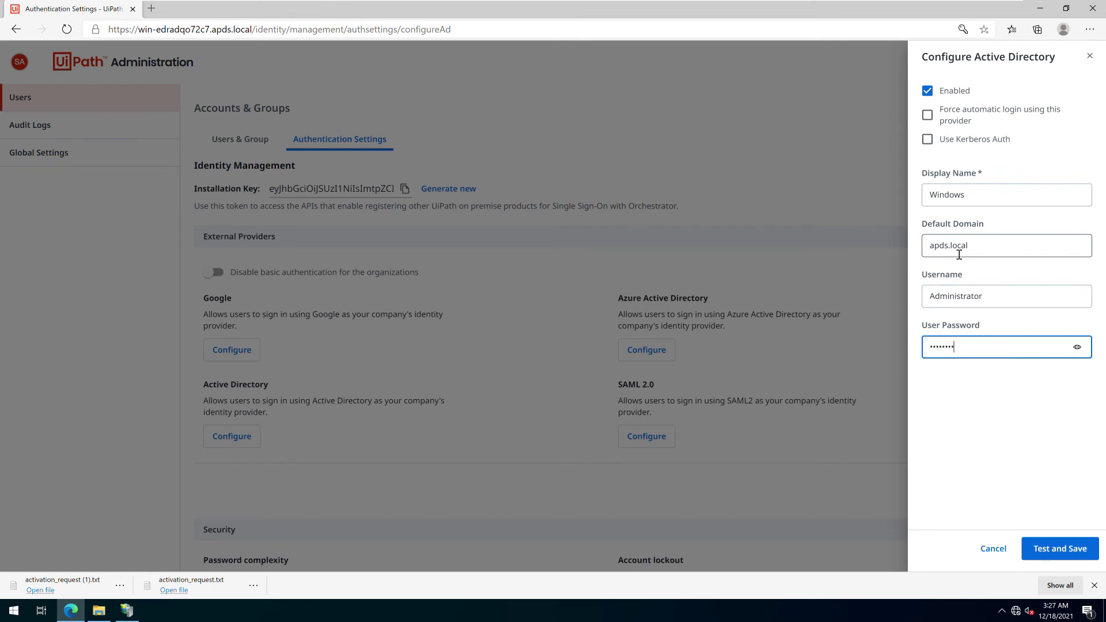
{"action": "left_click", "coordinate": [1040, 547]}
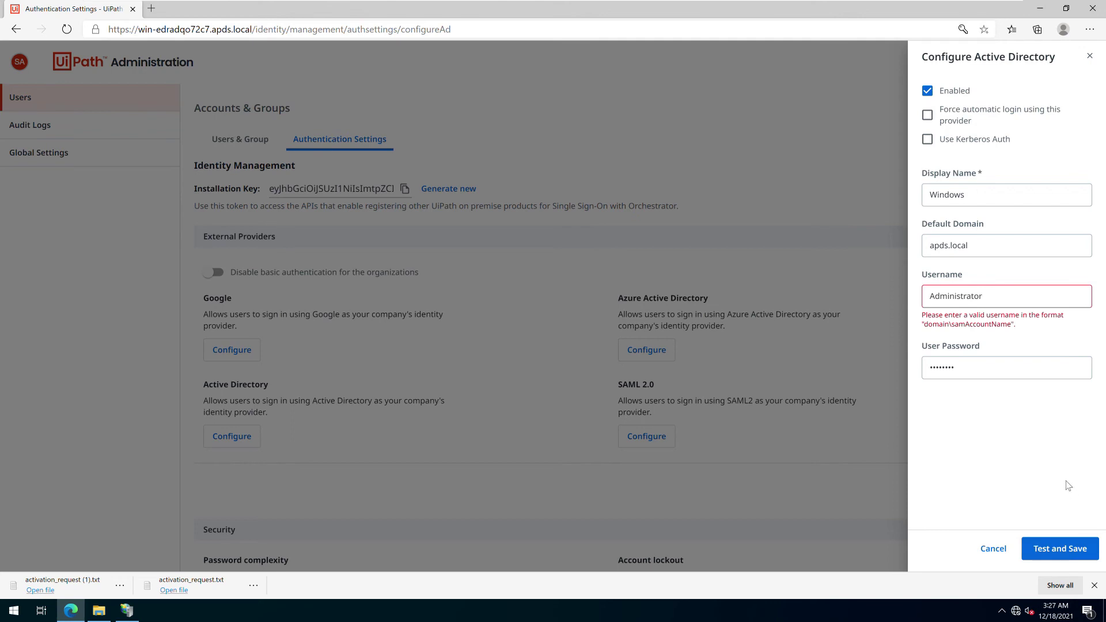
Correct the username to apds\Administrator, save again, and acknowledge the IIS restart notice
{"action": "left_click_drag", "start_coordinate": [993, 304], "coordinate": [794, 284]}
{"action": "type", "text": "Ad"}
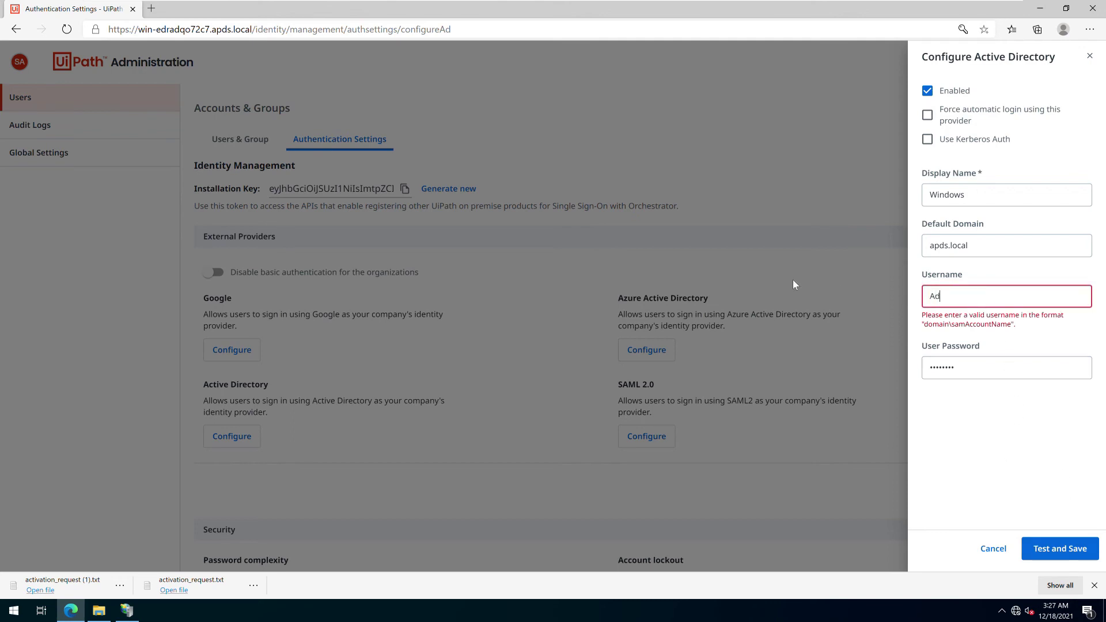
{"action": "type", "text": "ministrator"}
{"action": "double_click", "coordinate": [982, 368]}
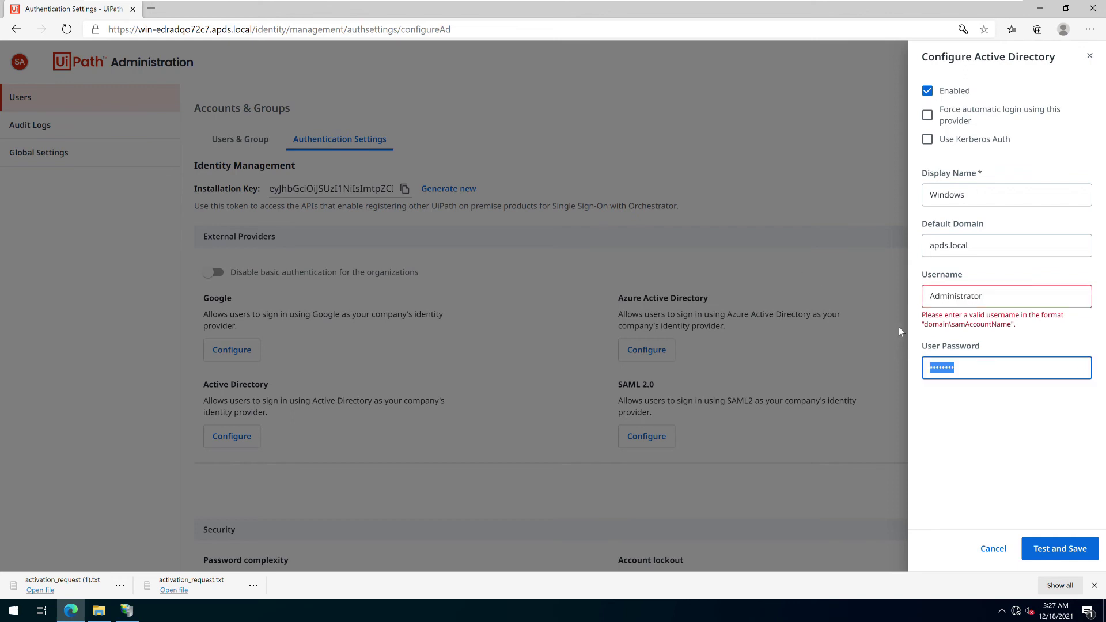
{"action": "left_click", "coordinate": [936, 296]}
{"action": "type", "text": "apds"}
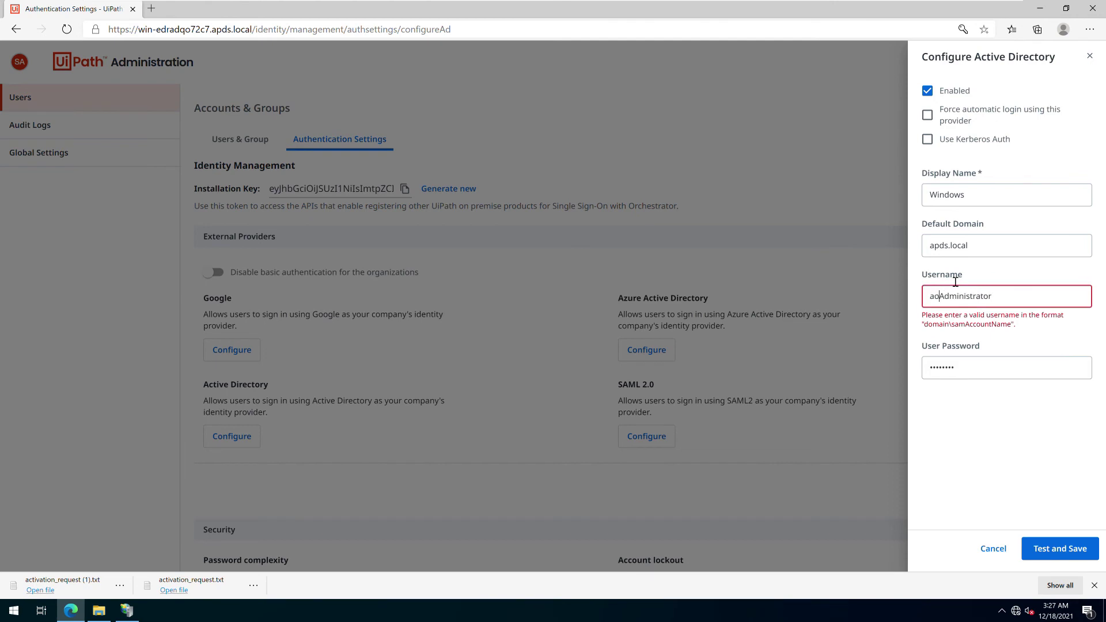
{"action": "type", "text": "\\"}
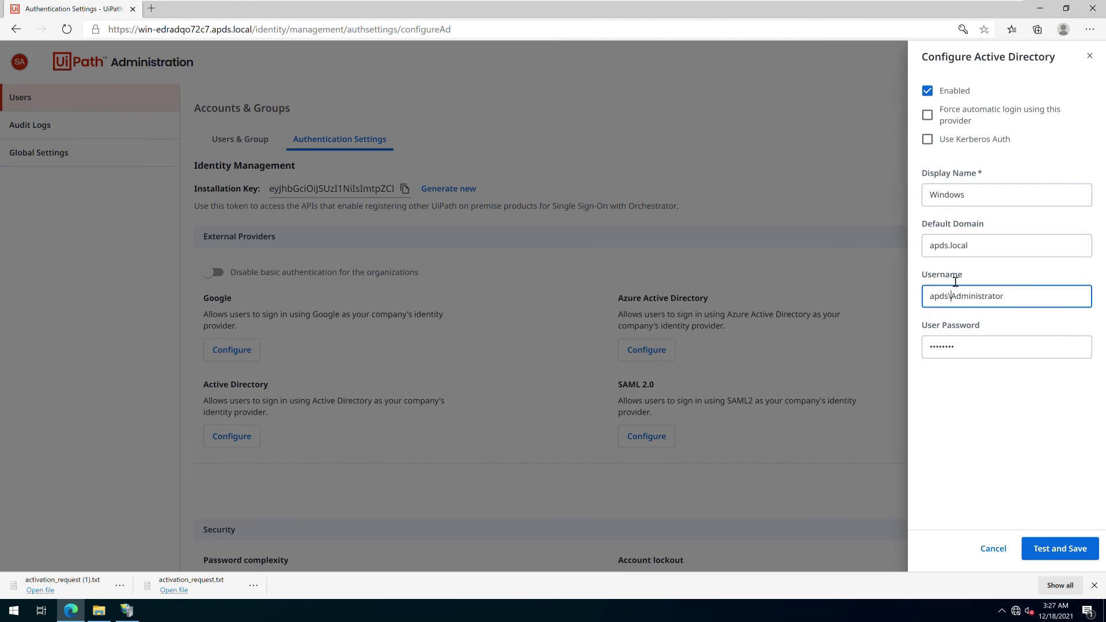
{"action": "left_click", "coordinate": [1060, 547]}
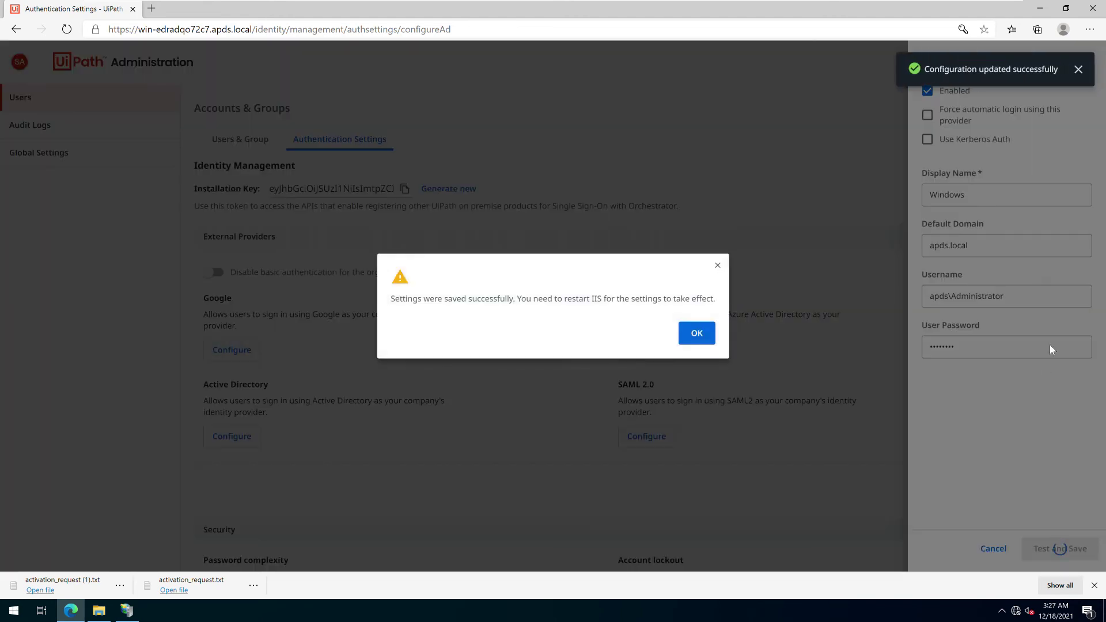
{"action": "left_click", "coordinate": [698, 332]}
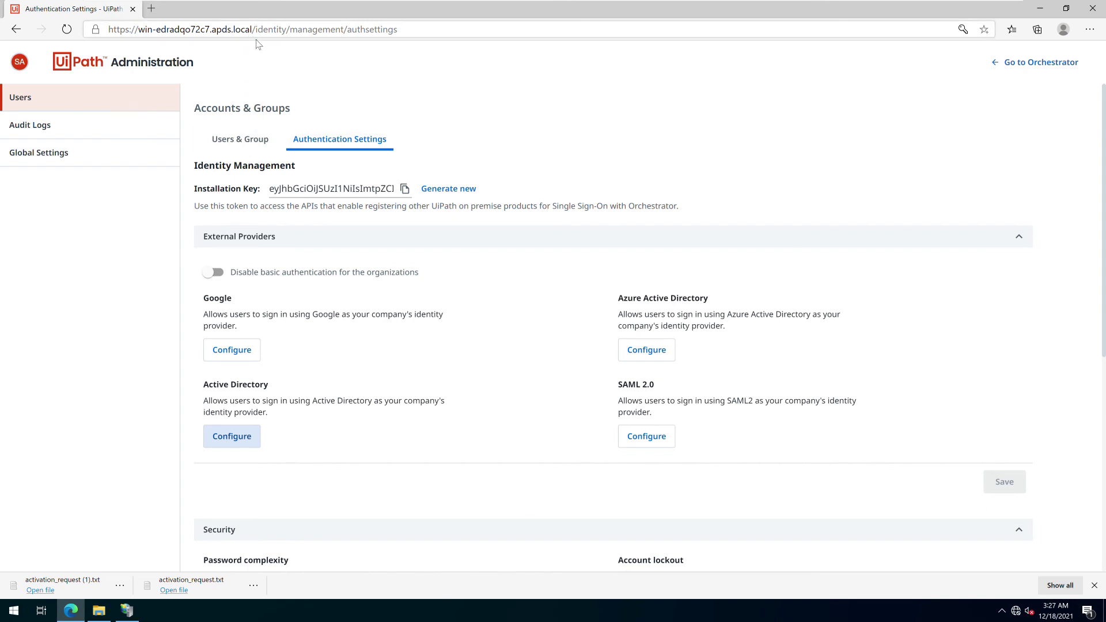
Return from administration to Orchestrator and sign out
{"action": "left_click", "coordinate": [20, 62]}
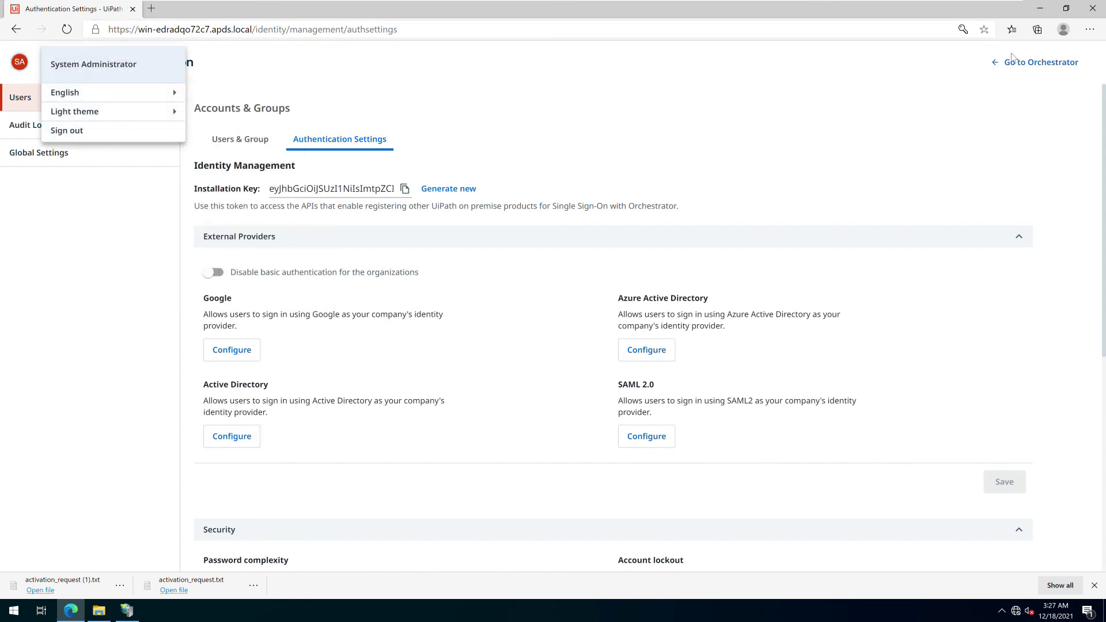
{"action": "left_click", "coordinate": [1056, 52]}
{"action": "left_click", "coordinate": [1036, 63]}
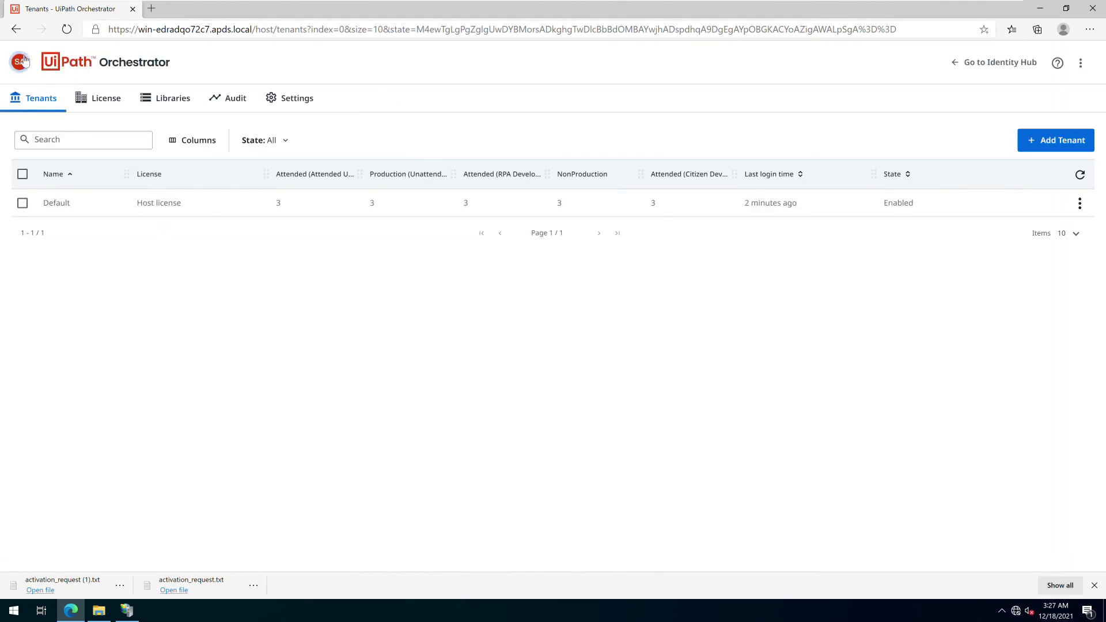
{"action": "left_click", "coordinate": [19, 62]}
{"action": "left_click", "coordinate": [86, 130]}
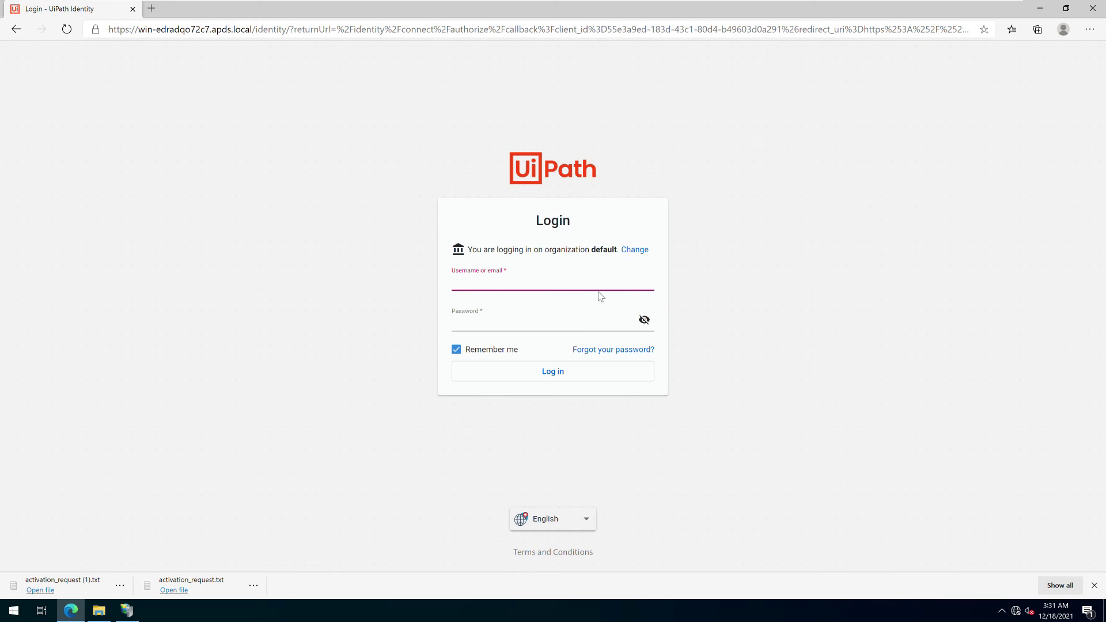
Log back in with the administrator credentials and open the Shared folder's actions
{"action": "type", "text": "admin"}
{"action": "key", "text": "Tab"}
{"action": "type", "text": "a"}
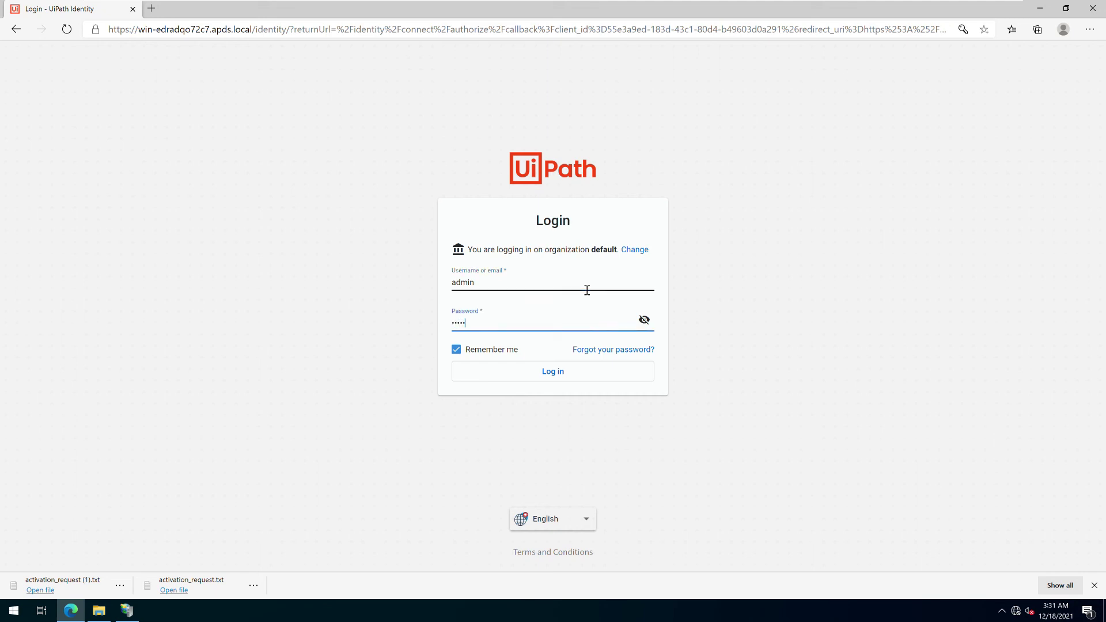
{"action": "key", "text": "Return"}
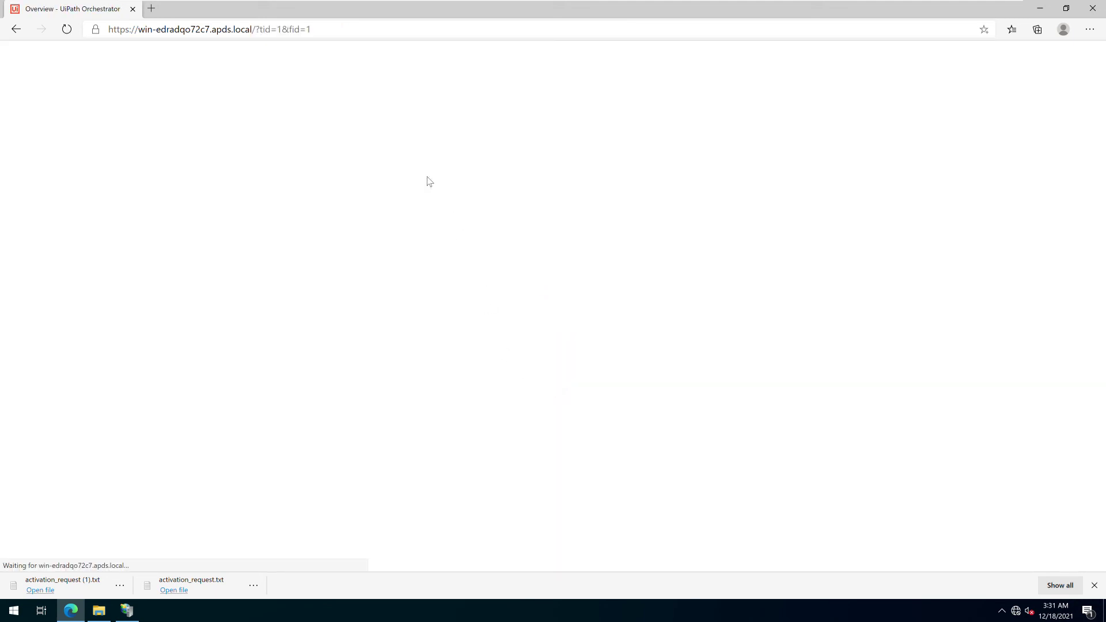
{"action": "left_click", "coordinate": [214, 64]}
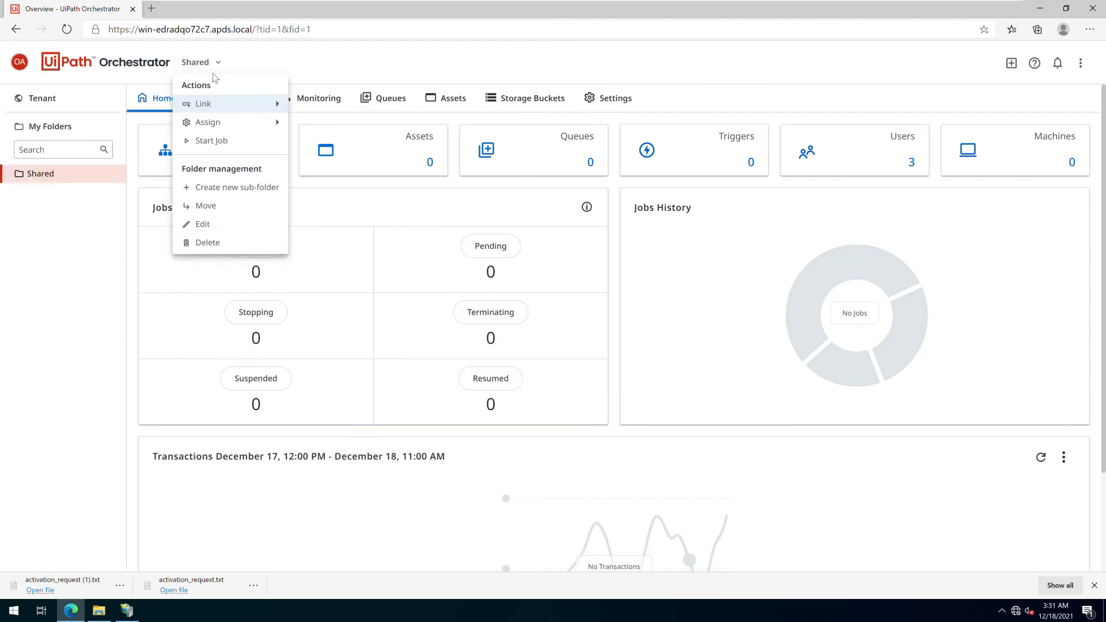
Assign the apds Administrator account to Shared as Automation User, Folder Administrator and Administrator
{"action": "mouse_move", "coordinate": [231, 129]}
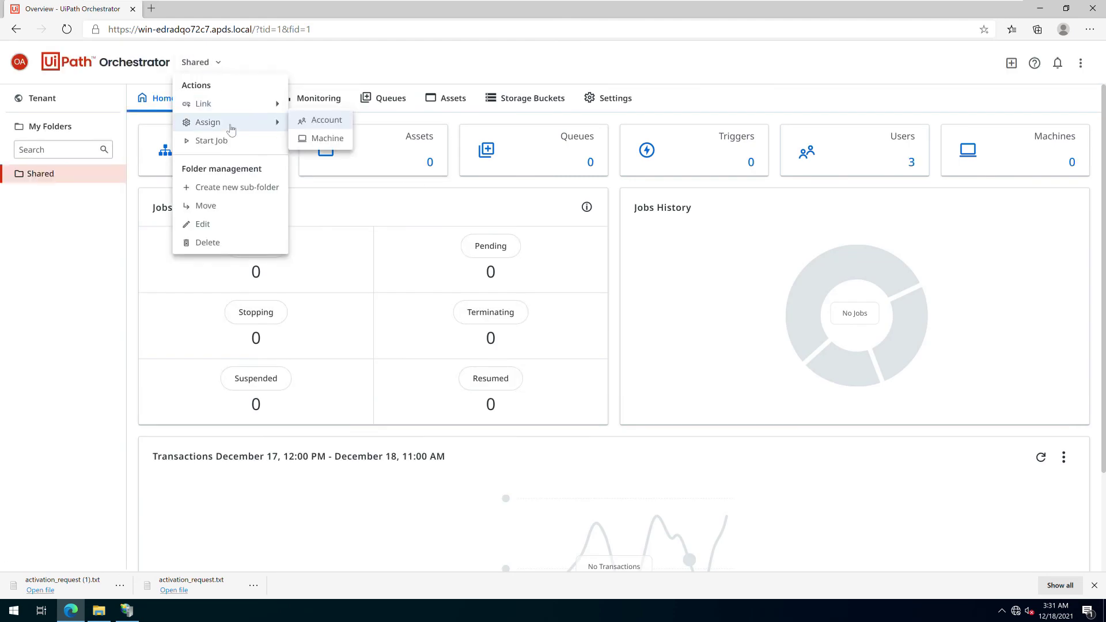
{"action": "left_click", "coordinate": [305, 120]}
{"action": "left_click", "coordinate": [218, 210]}
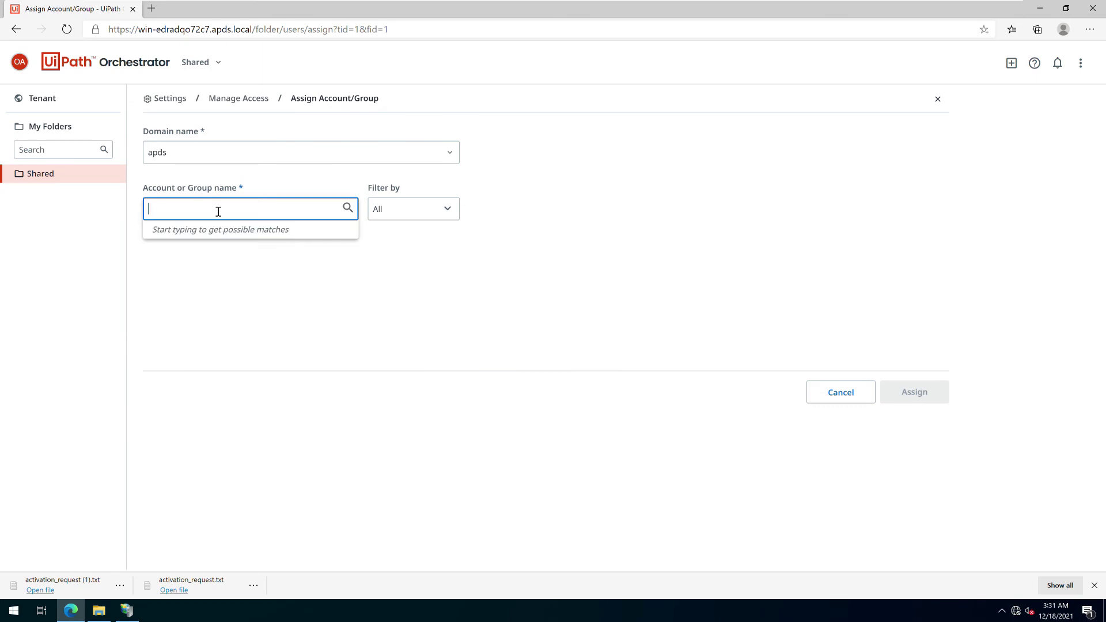
{"action": "type", "text": "admini"}
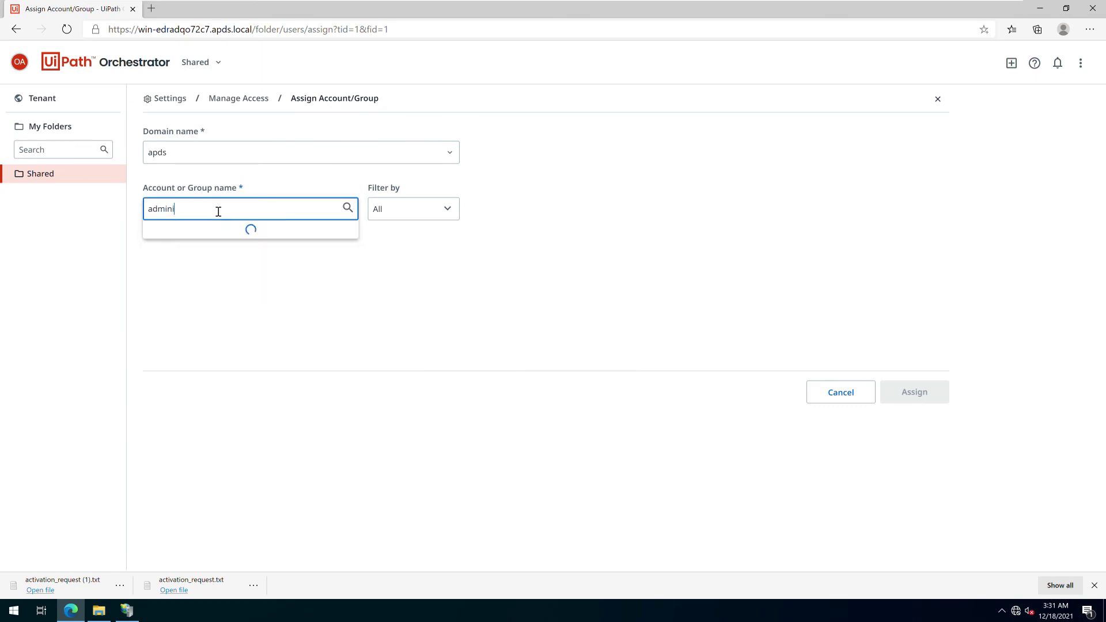
{"action": "type", "text": "stra"}
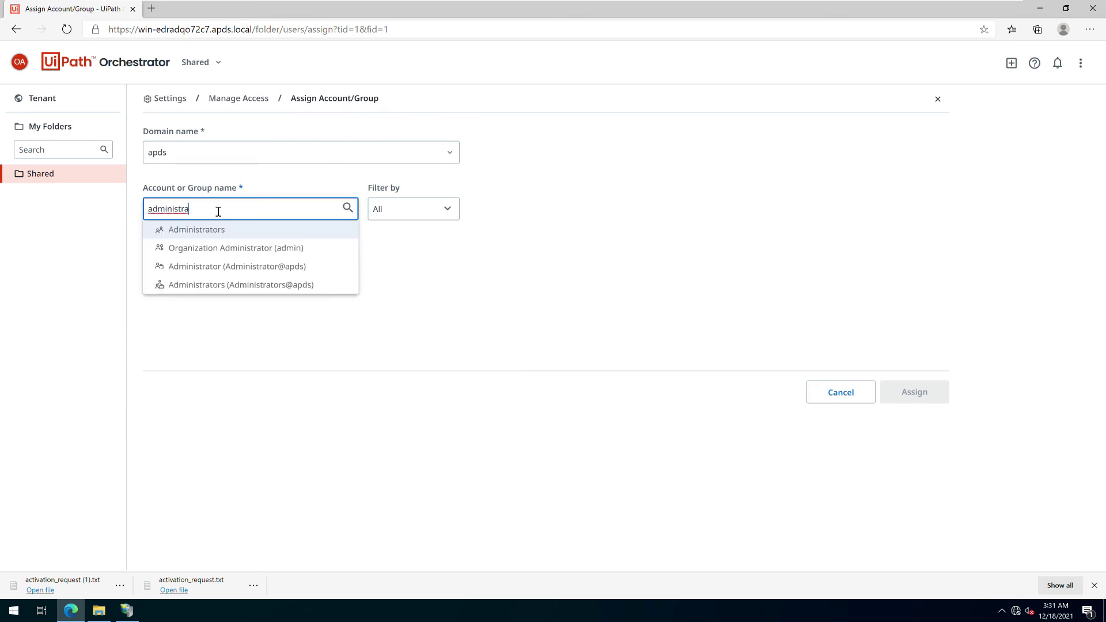
{"action": "left_click", "coordinate": [291, 267]}
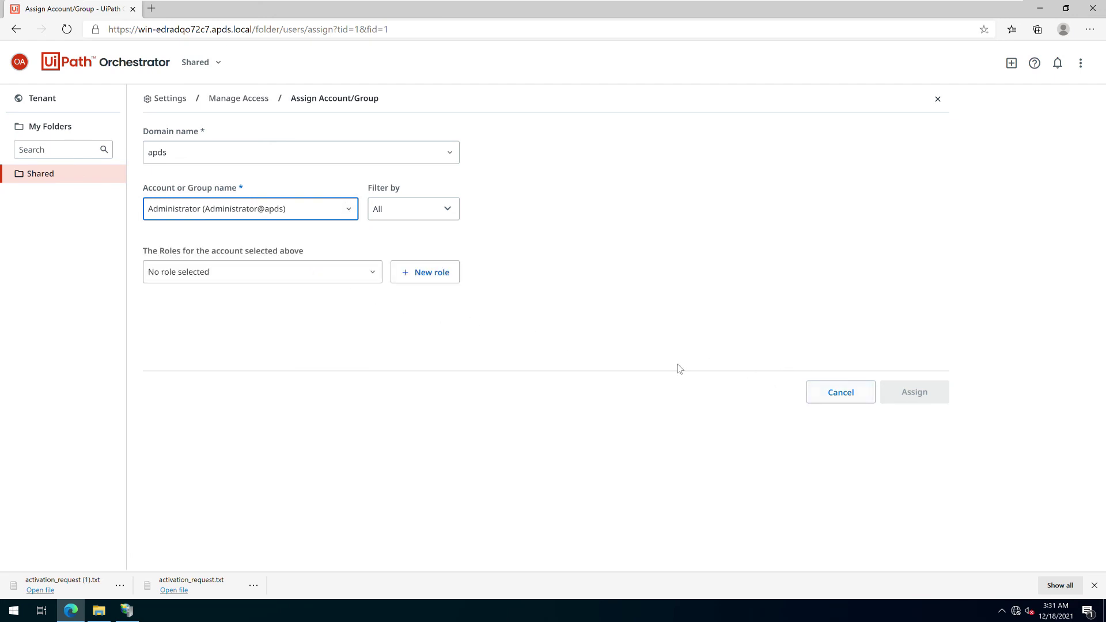
{"action": "left_click", "coordinate": [357, 277]}
{"action": "left_click", "coordinate": [197, 254]}
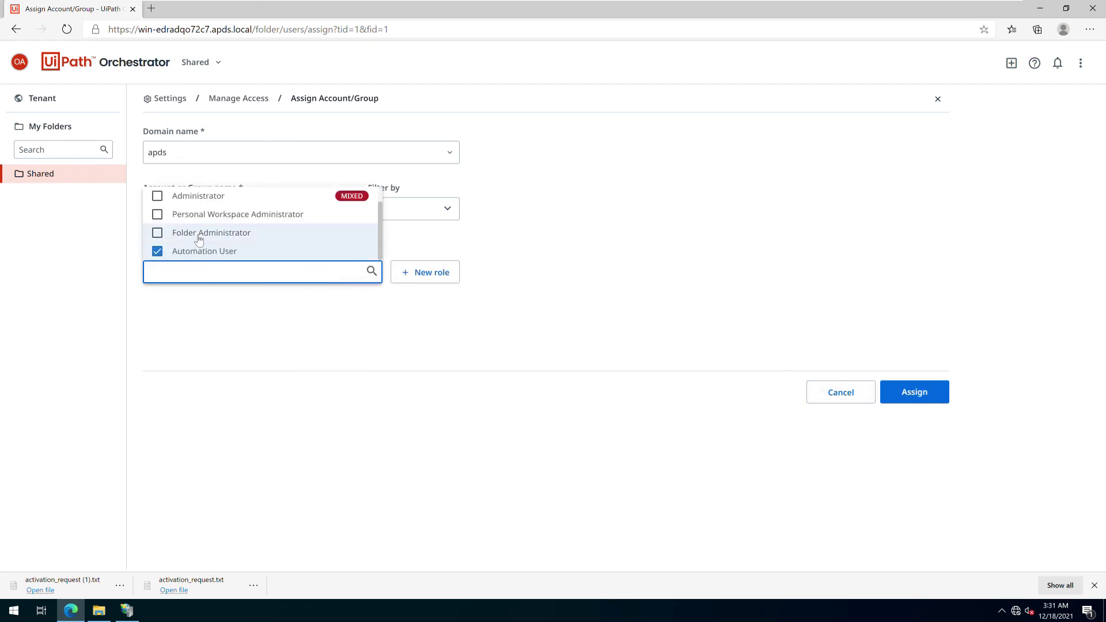
{"action": "left_click", "coordinate": [197, 236]}
{"action": "left_click", "coordinate": [198, 198]}
{"action": "left_click", "coordinate": [509, 308]}
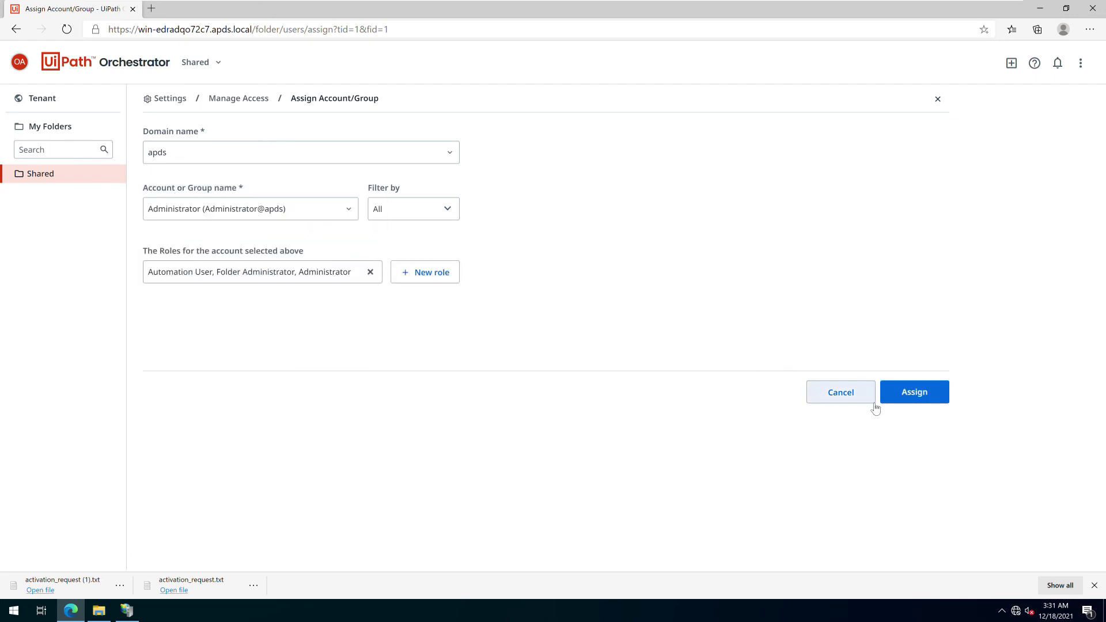
{"action": "left_click", "coordinate": [901, 394]}
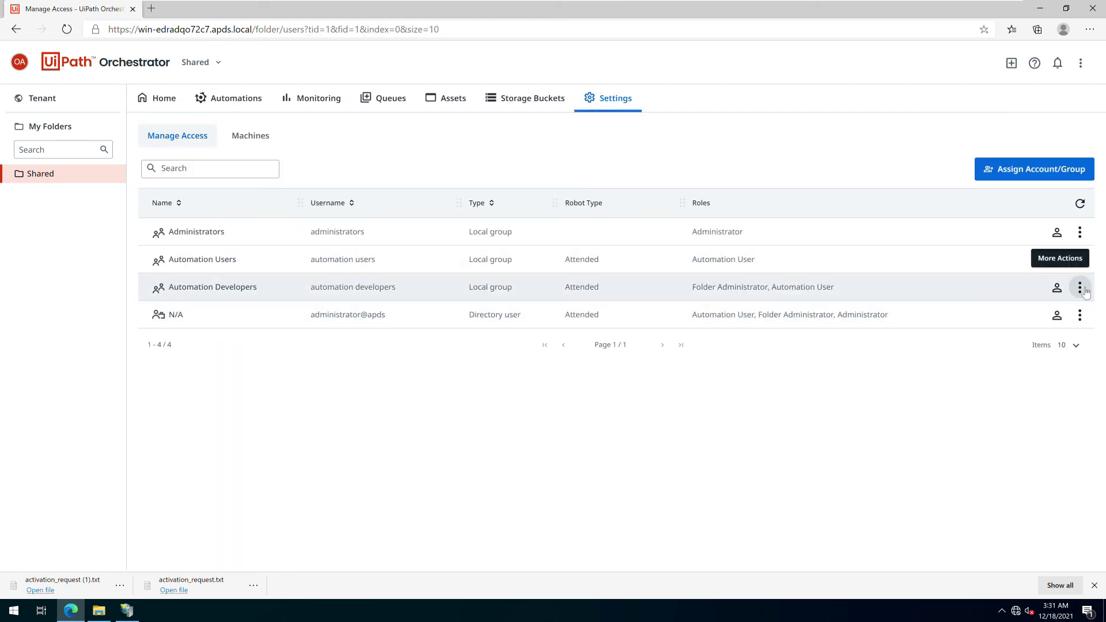
Edit the apds administrator user, keep the Attended User license, review Robot Settings, then return to the list
{"action": "left_click", "coordinate": [1079, 315]}
{"action": "left_click", "coordinate": [1055, 339]}
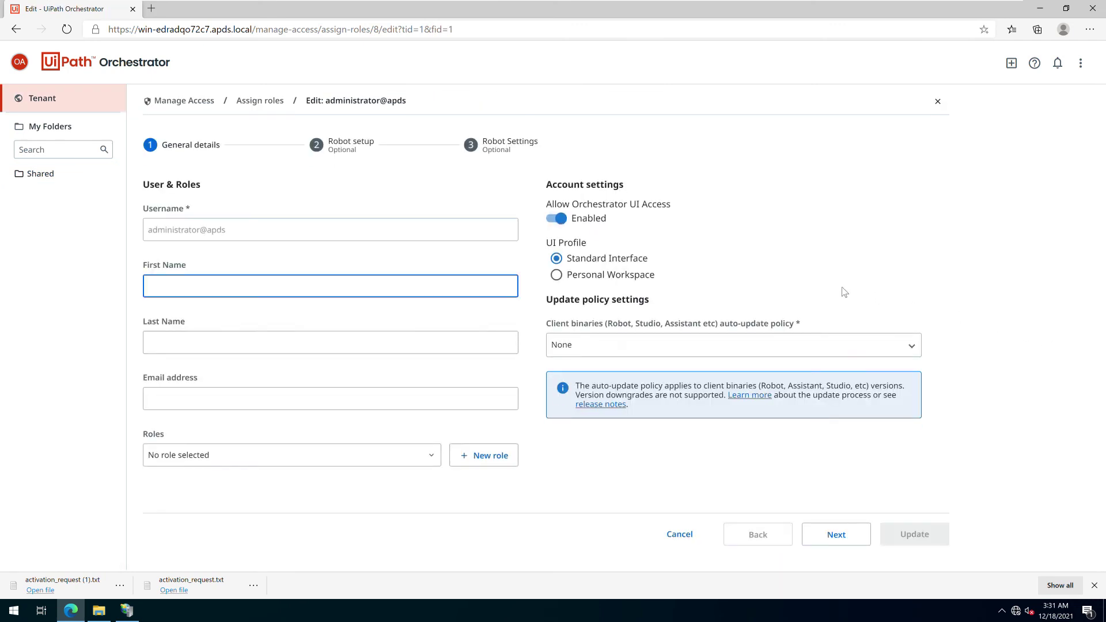
{"action": "left_click", "coordinate": [813, 528]}
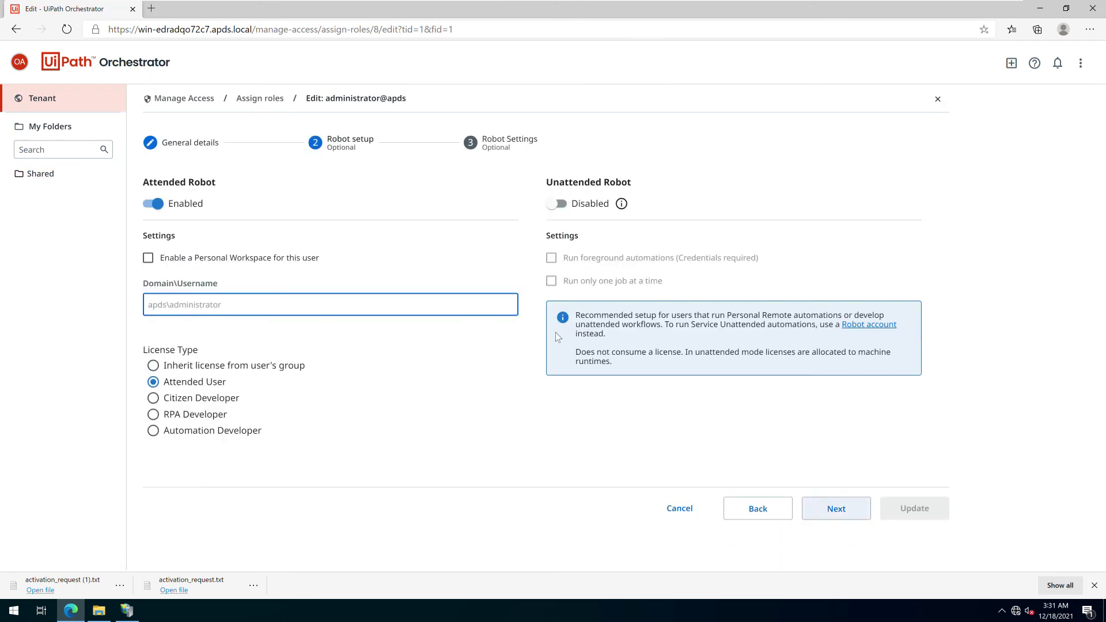
{"action": "double_click", "coordinate": [224, 315]}
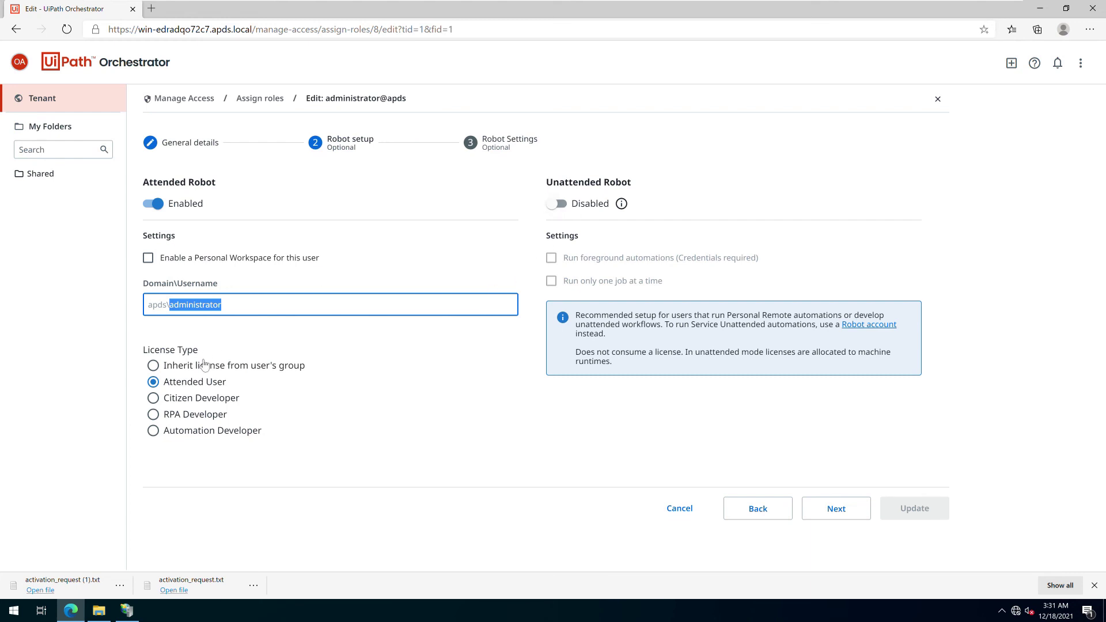
{"action": "left_click", "coordinate": [195, 382]}
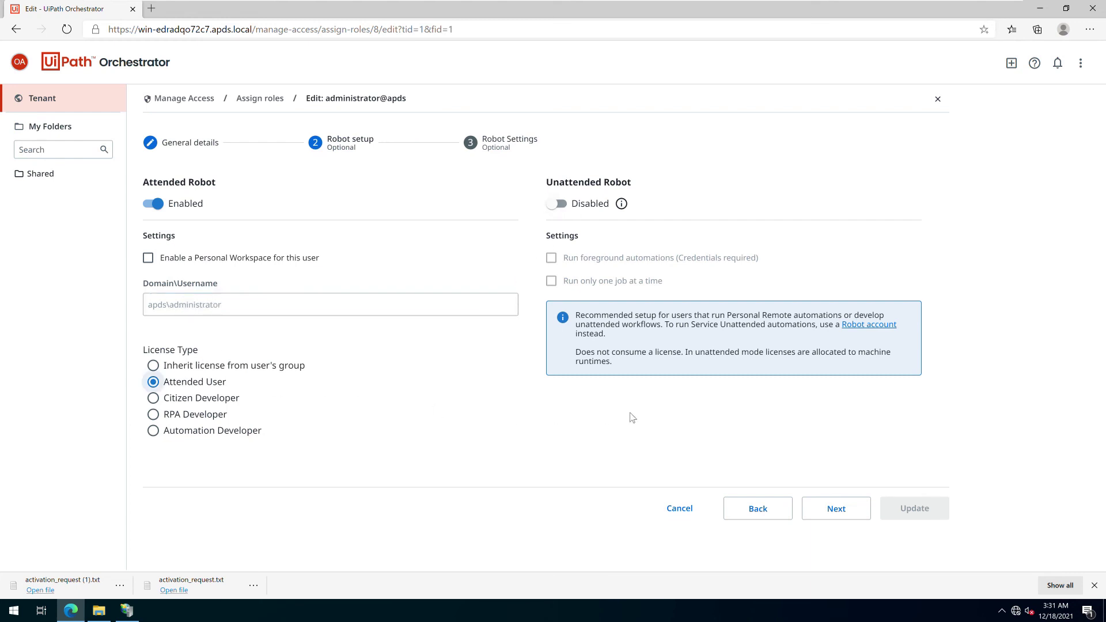
{"action": "left_click", "coordinate": [833, 509]}
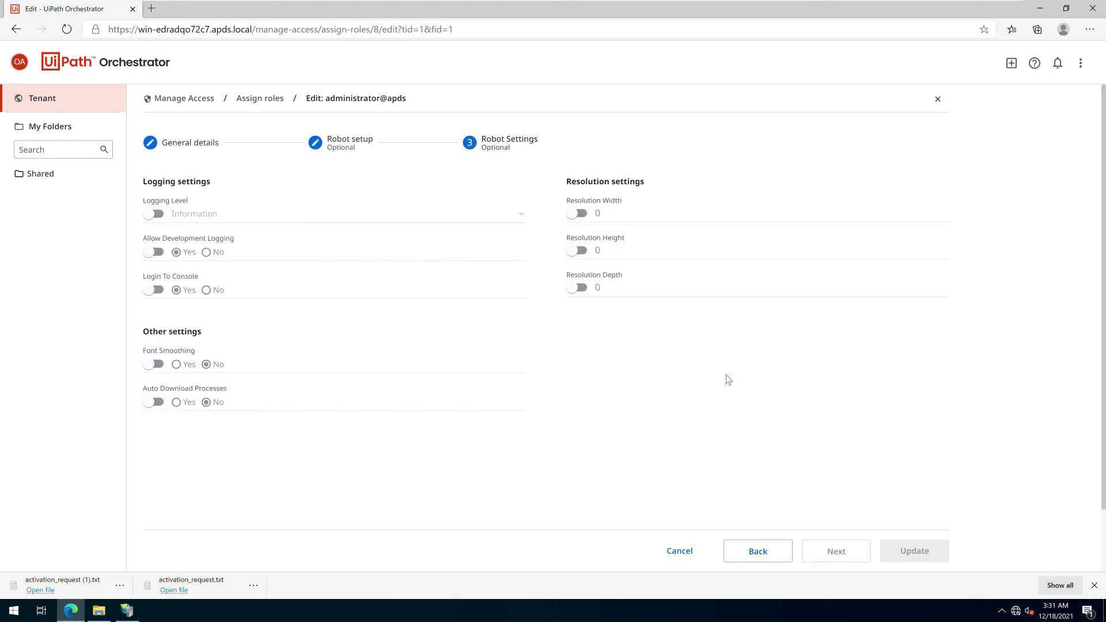
{"action": "left_click", "coordinate": [766, 554]}
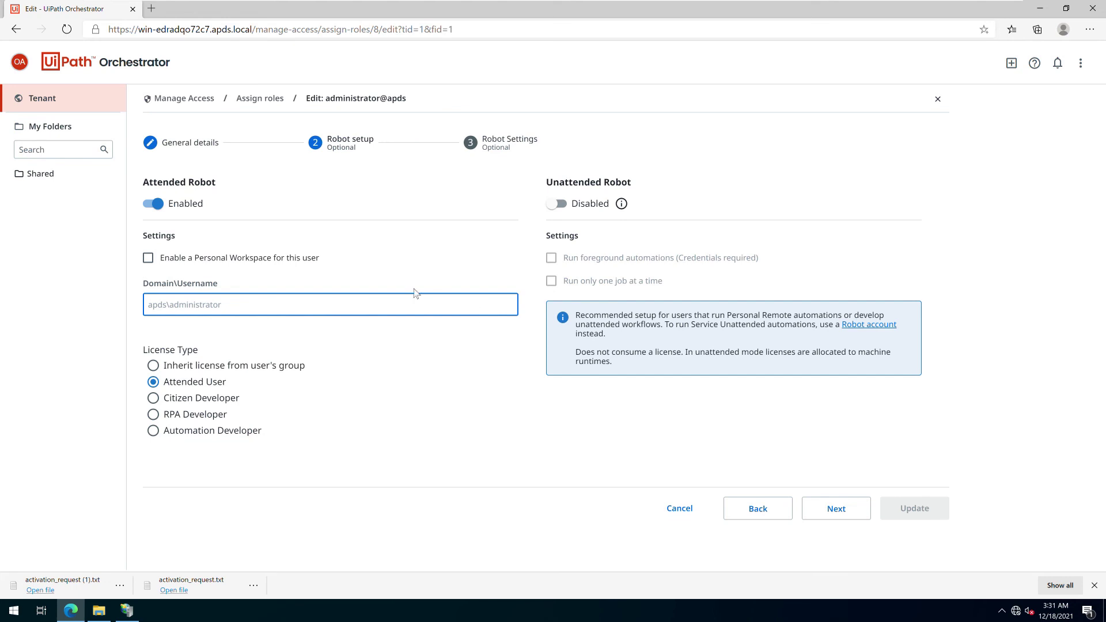
{"action": "left_click", "coordinate": [830, 513]}
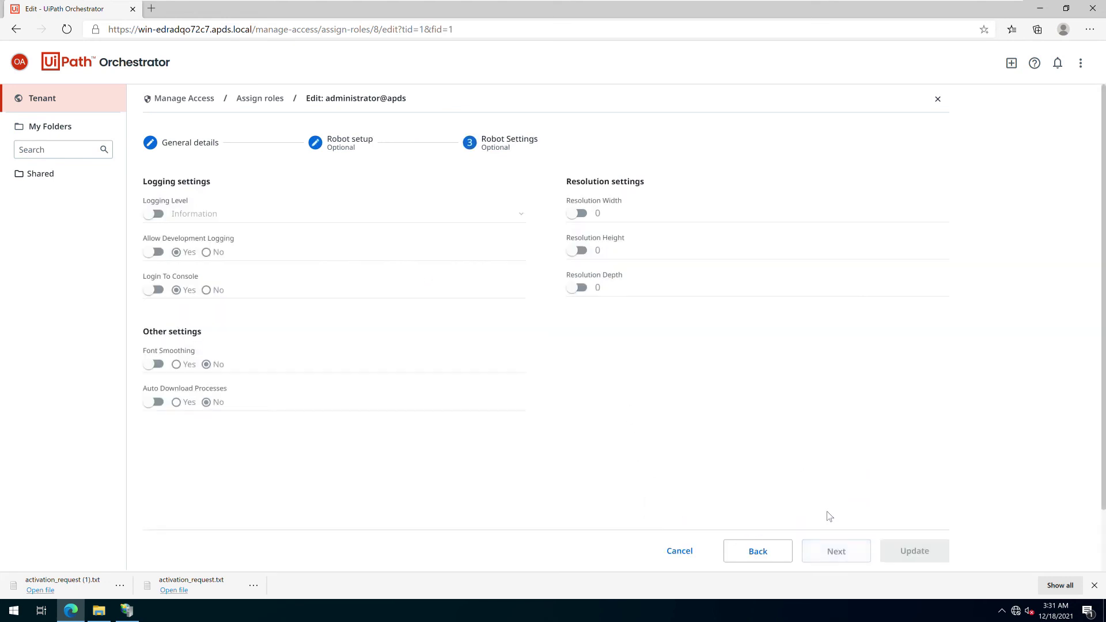
{"action": "left_click", "coordinate": [186, 98]}
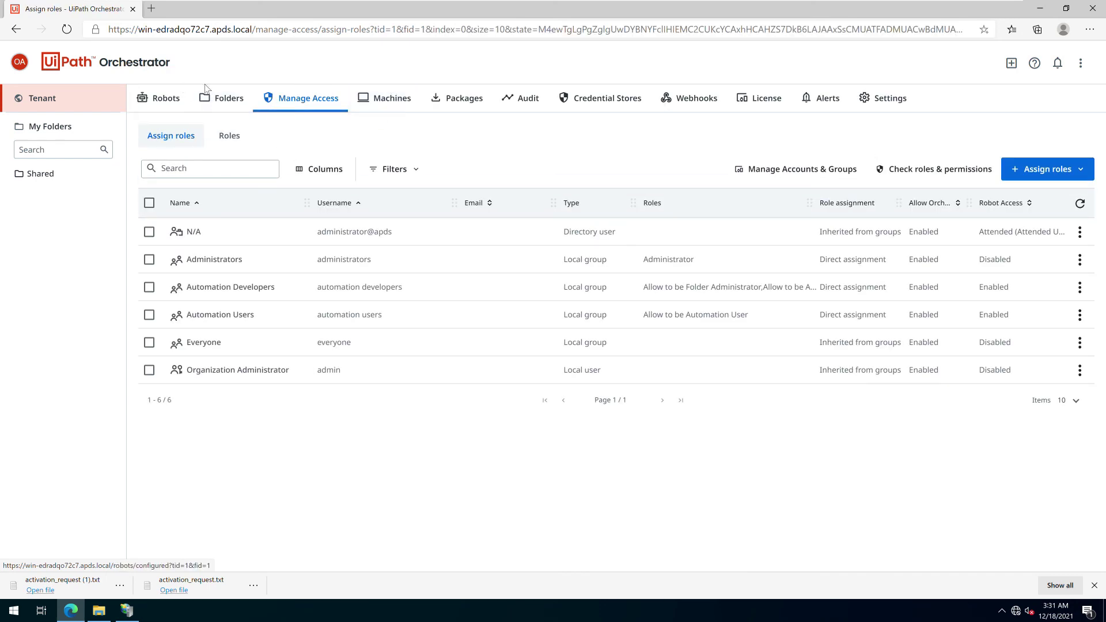
Provision a machine template named robot01 with 0 production and 0 non-production runtimes
{"action": "left_click", "coordinate": [1012, 63]}
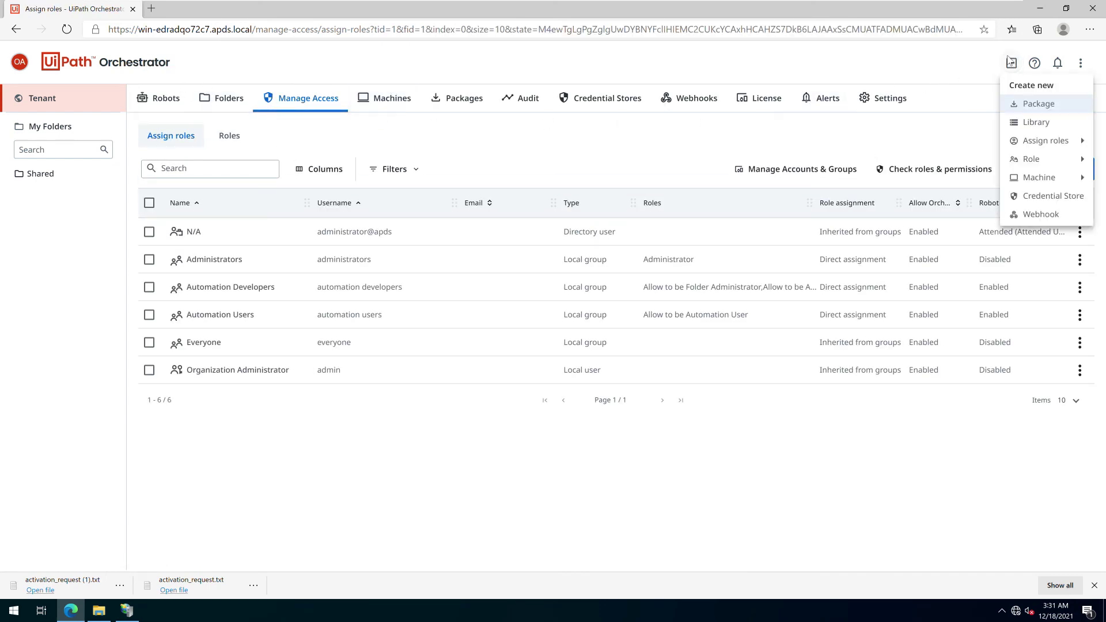
{"action": "mouse_move", "coordinate": [1037, 178]}
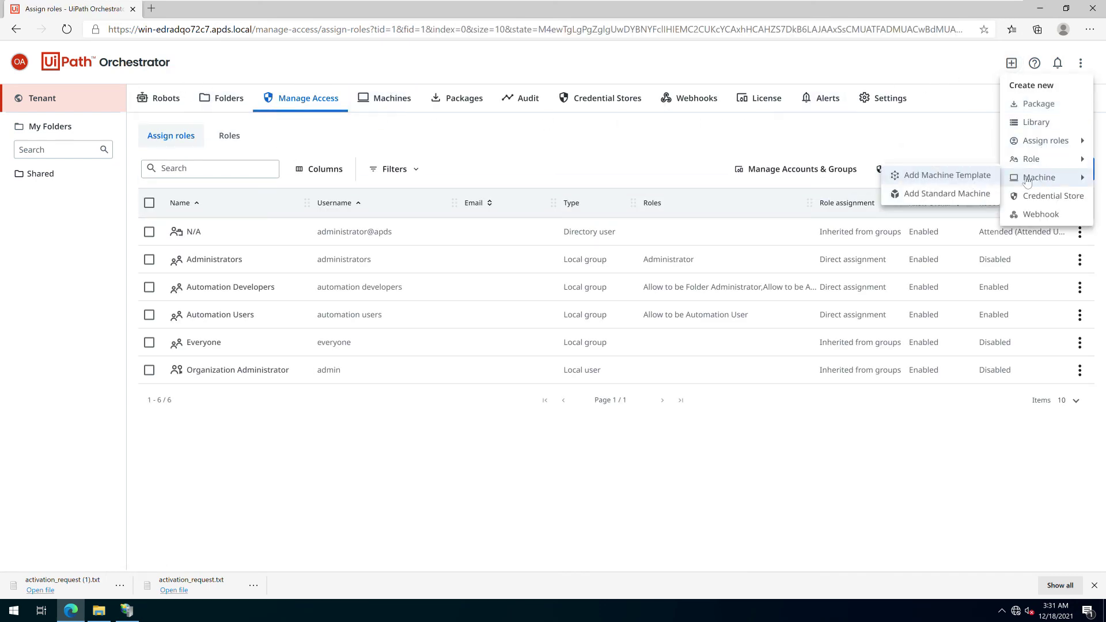
{"action": "left_click", "coordinate": [945, 177]}
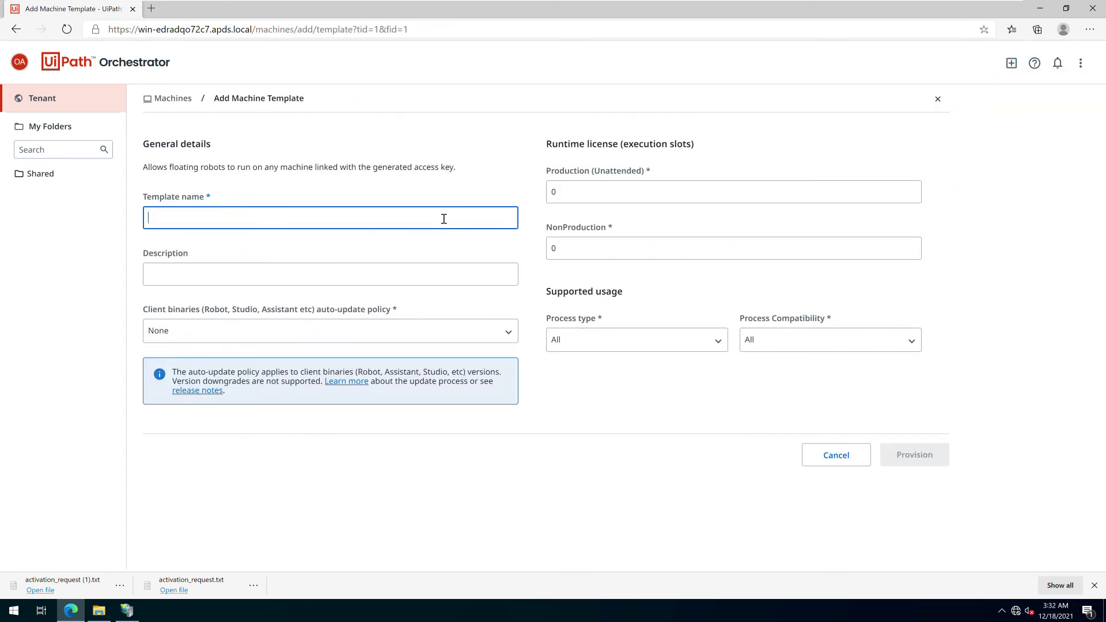
{"action": "type", "text": "robot"}
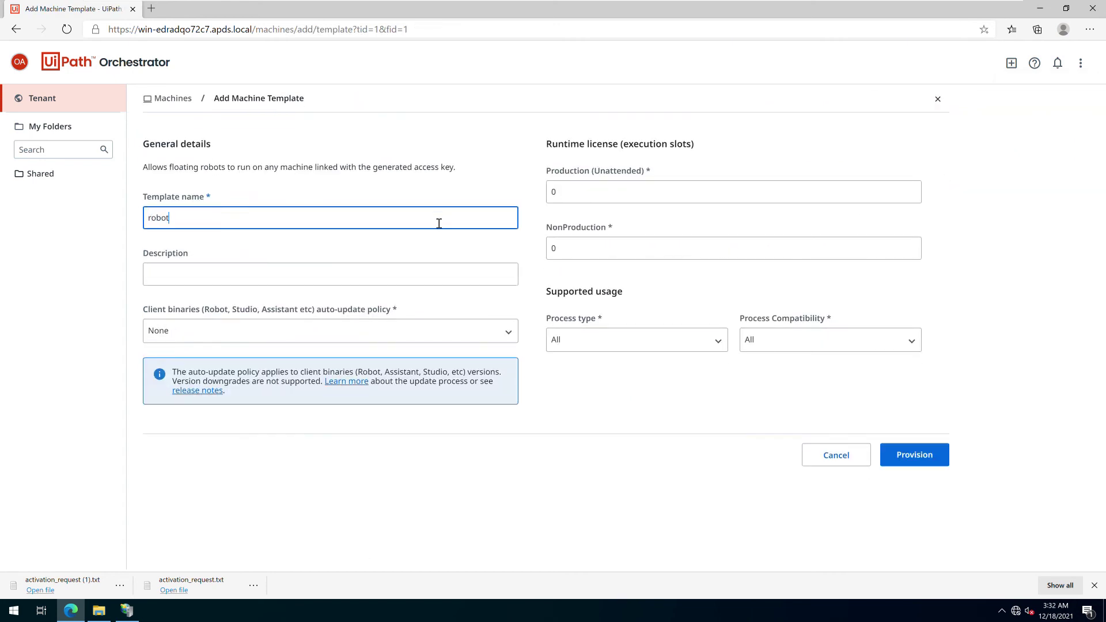
{"action": "type", "text": "01"}
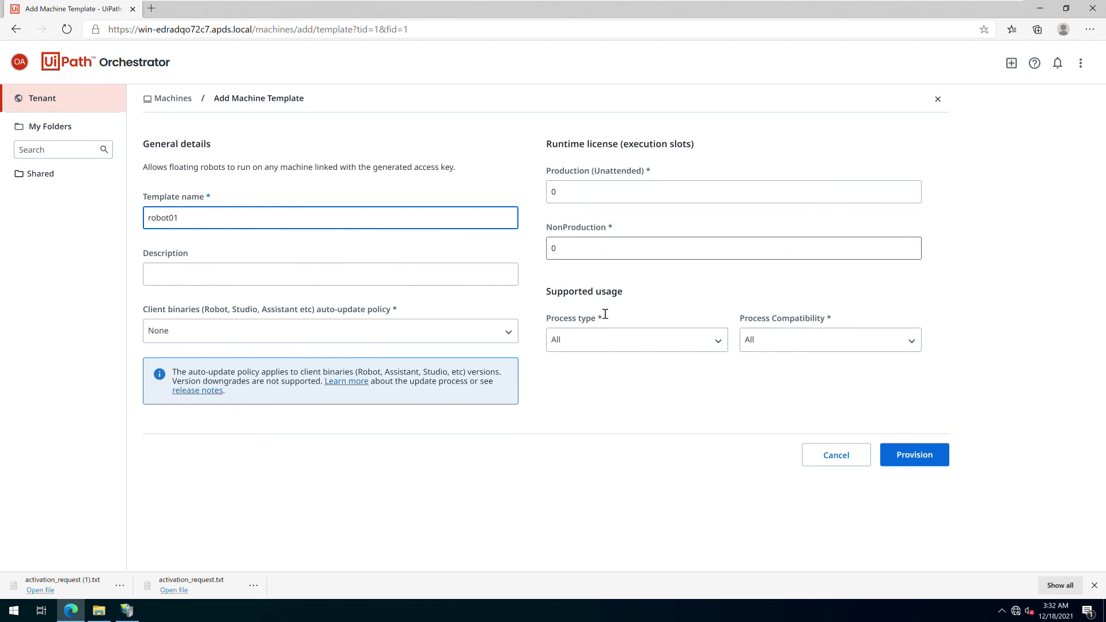
{"action": "left_click", "coordinate": [886, 452]}
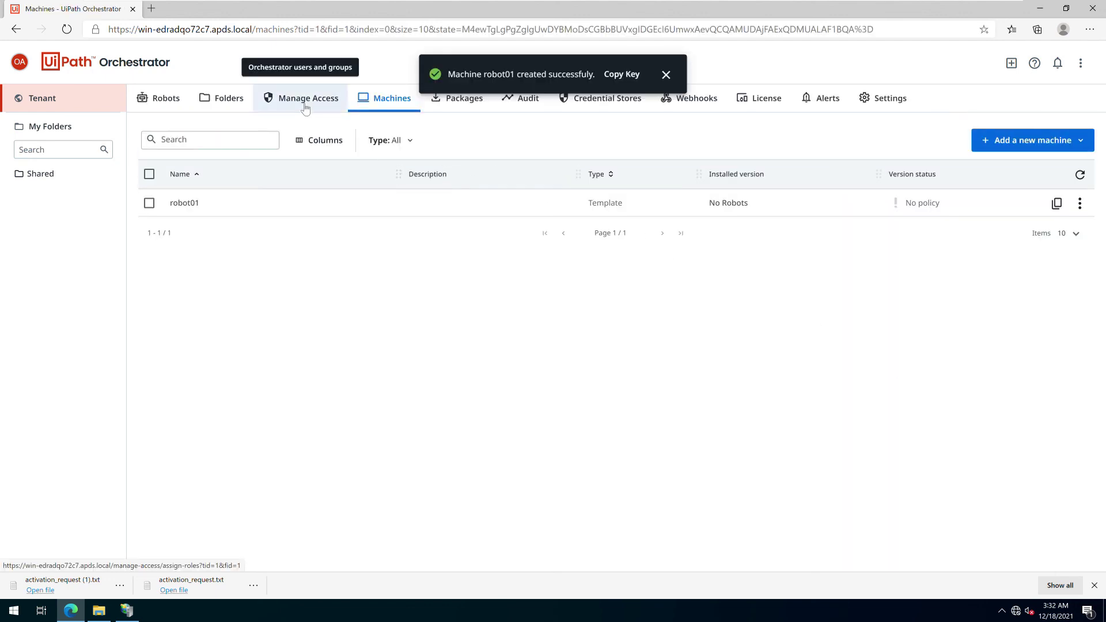
Add robot01 to the Shared folder's machines and copy its machine key
{"action": "left_click", "coordinate": [233, 109]}
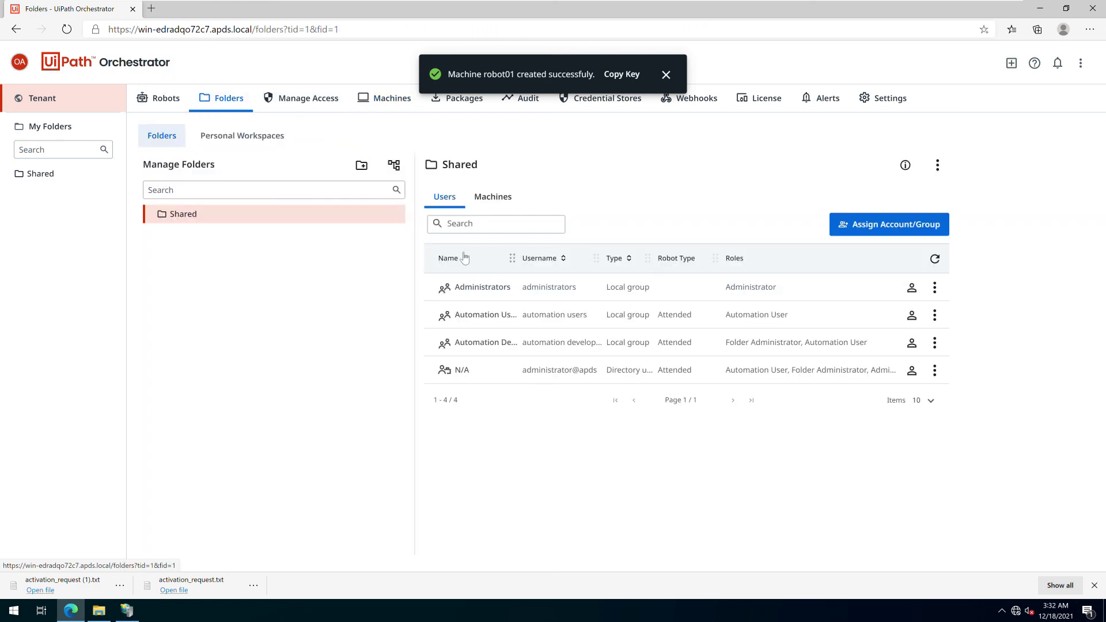
{"action": "left_click", "coordinate": [492, 200]}
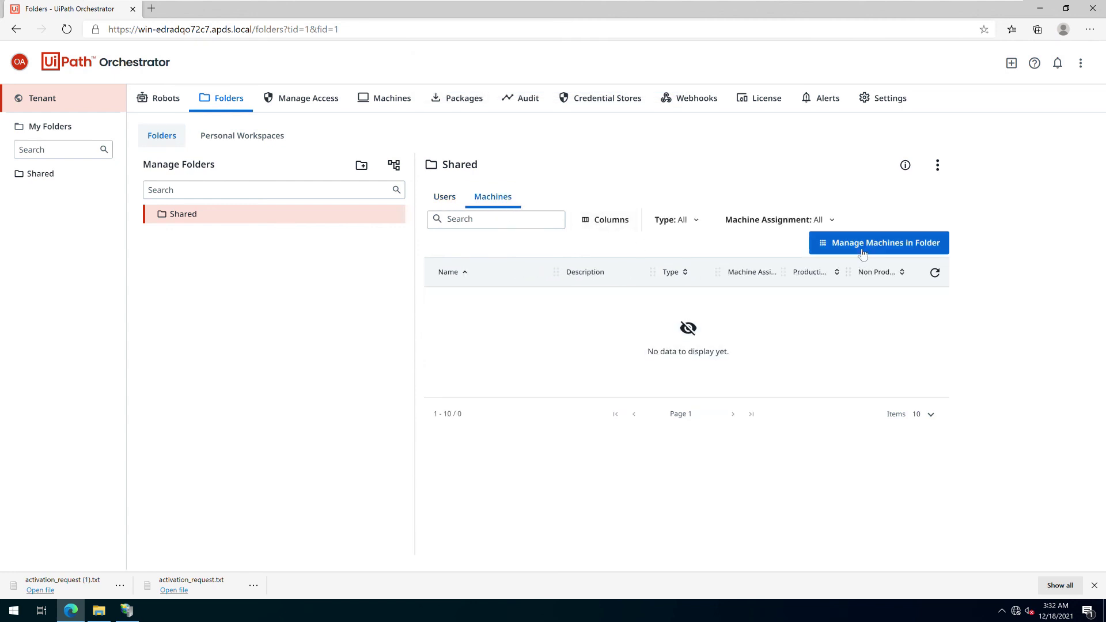
{"action": "left_click", "coordinate": [862, 254]}
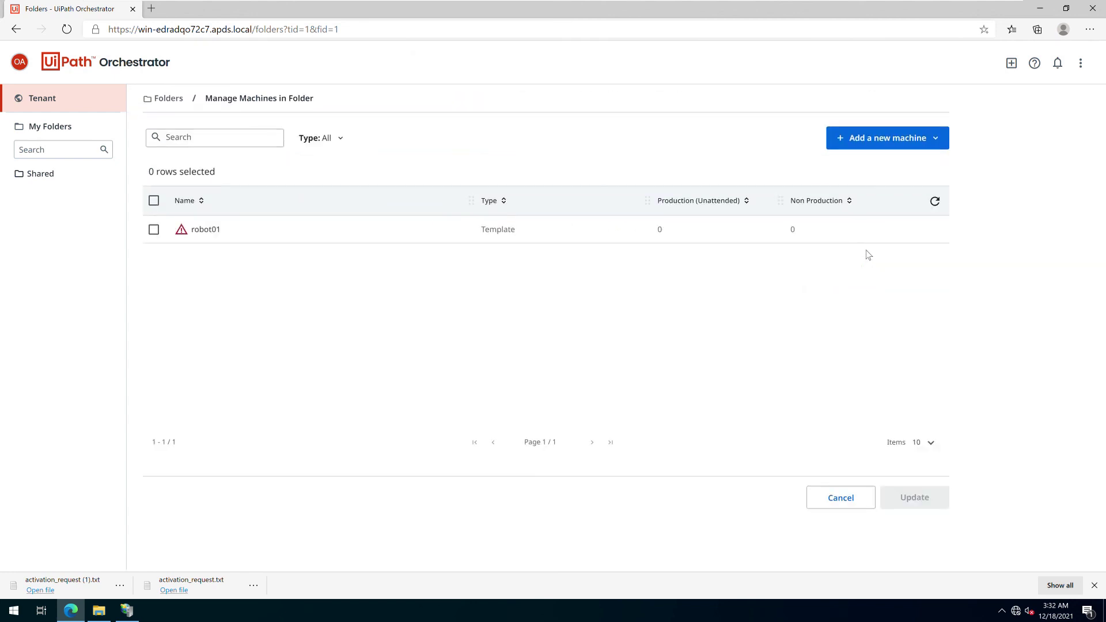
{"action": "left_click", "coordinate": [157, 231]}
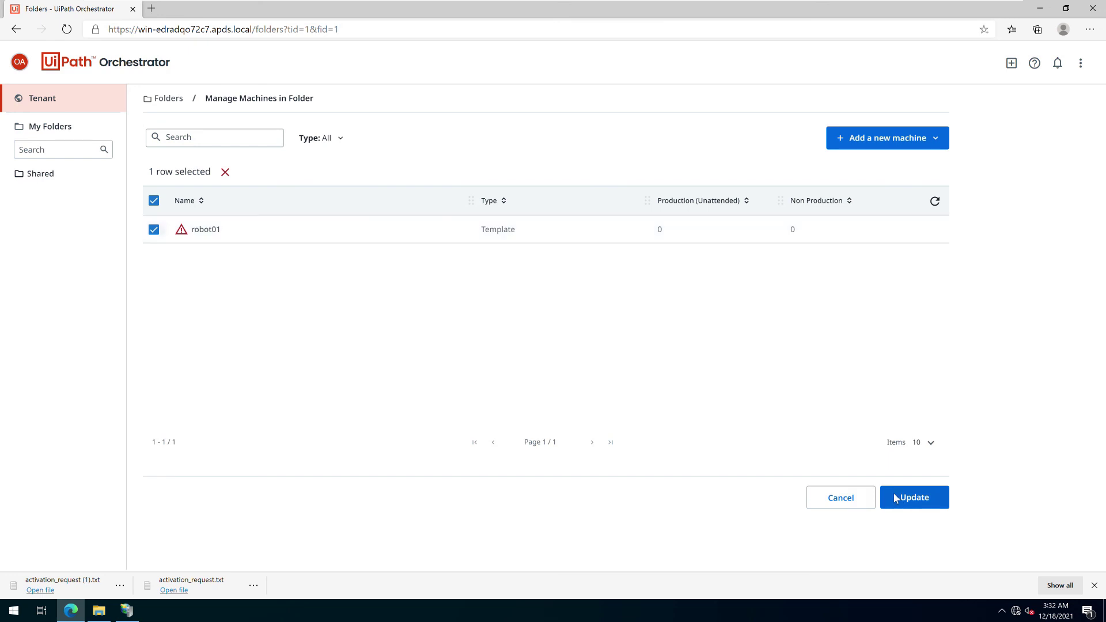
{"action": "left_click", "coordinate": [896, 499]}
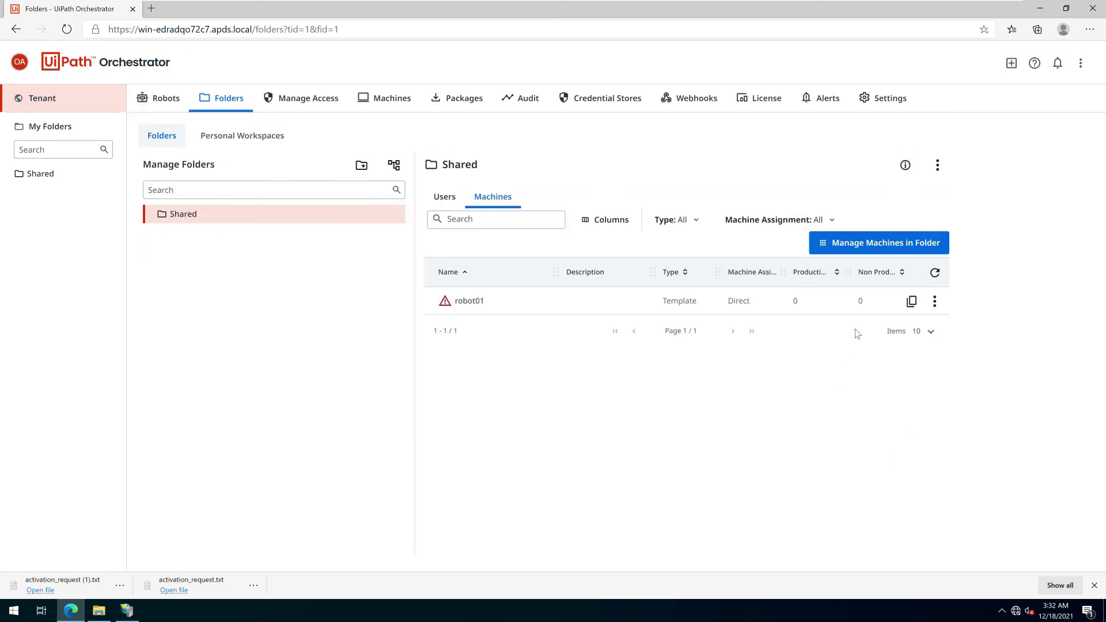
{"action": "left_click", "coordinate": [912, 301]}
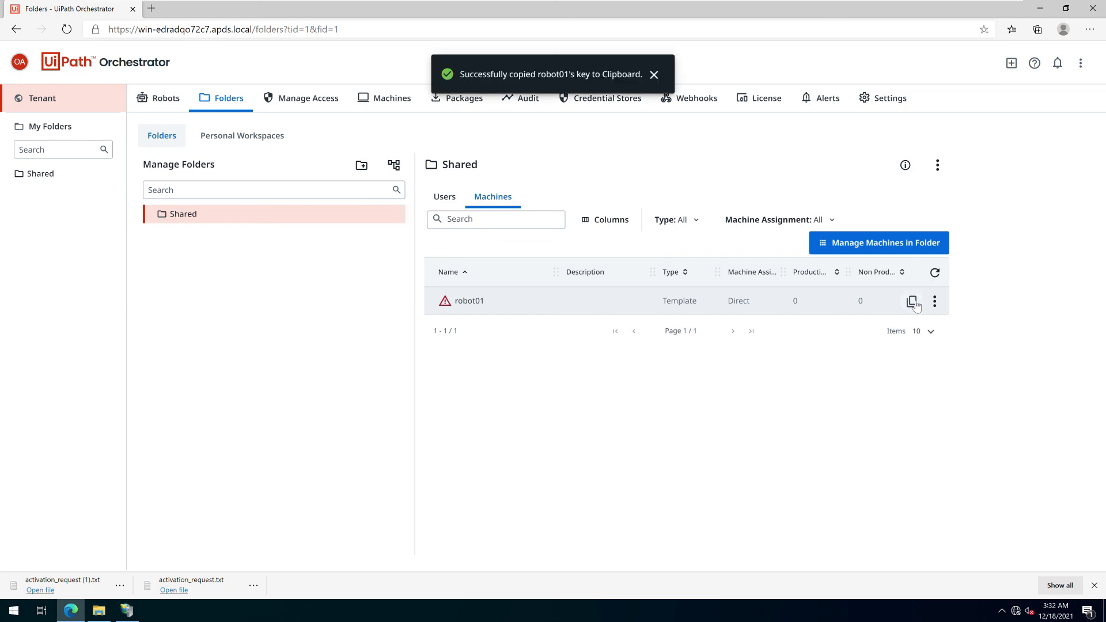
Launch the UiPathStudio installer from the desktop
{"action": "left_click", "coordinate": [1039, 8]}
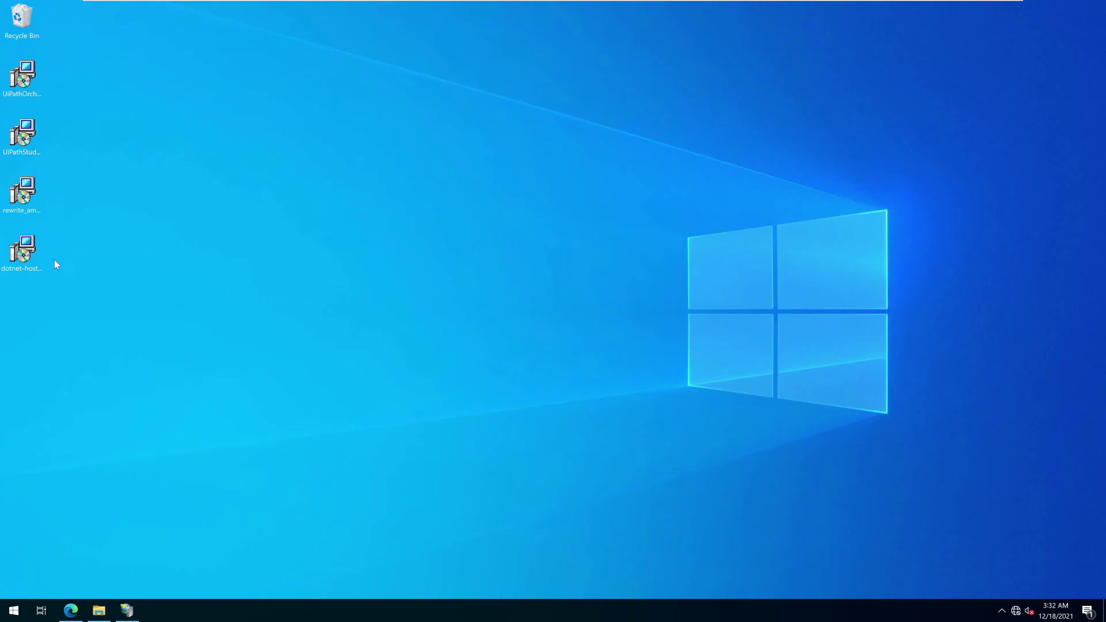
{"action": "left_click", "coordinate": [23, 138]}
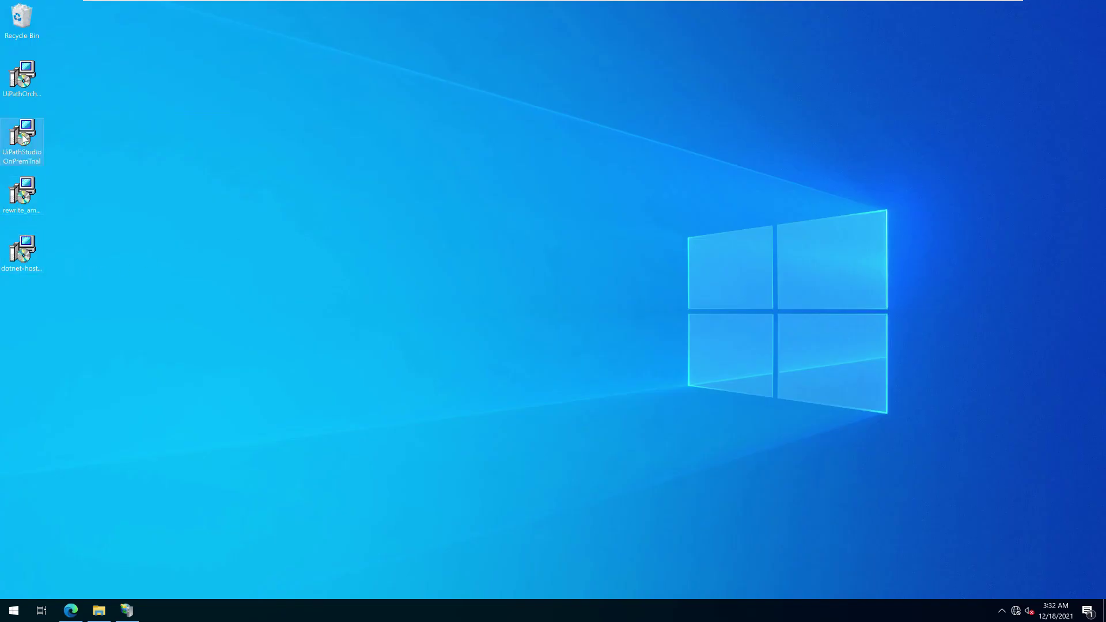
{"action": "double_click", "coordinate": [23, 138]}
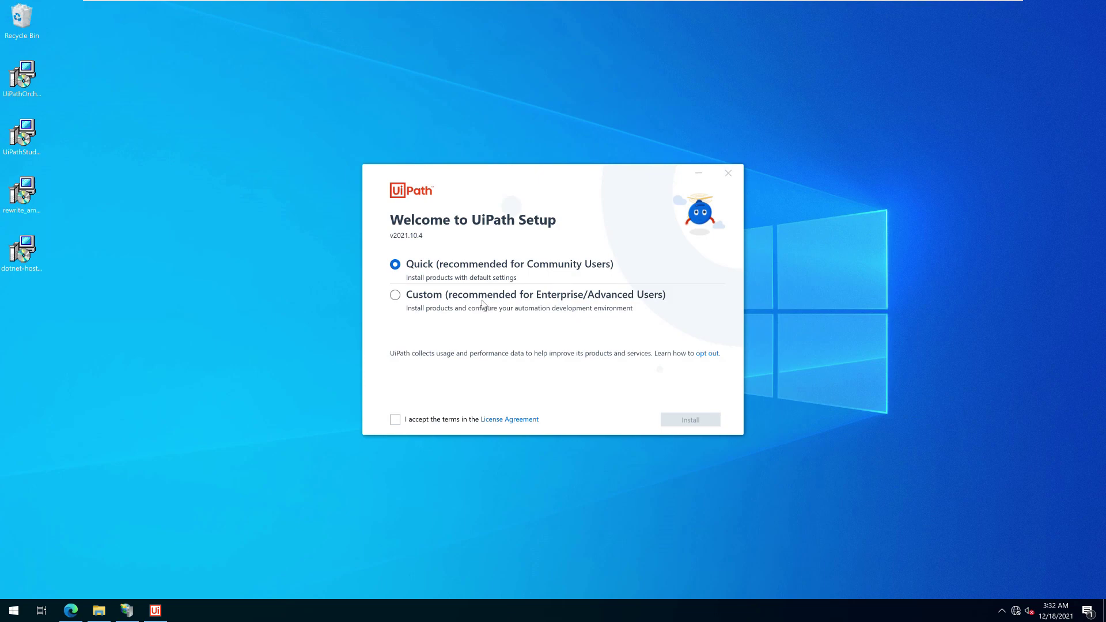
Run a custom setup, accepting the license, installing only the Attended Robot package
{"action": "left_click", "coordinate": [497, 301]}
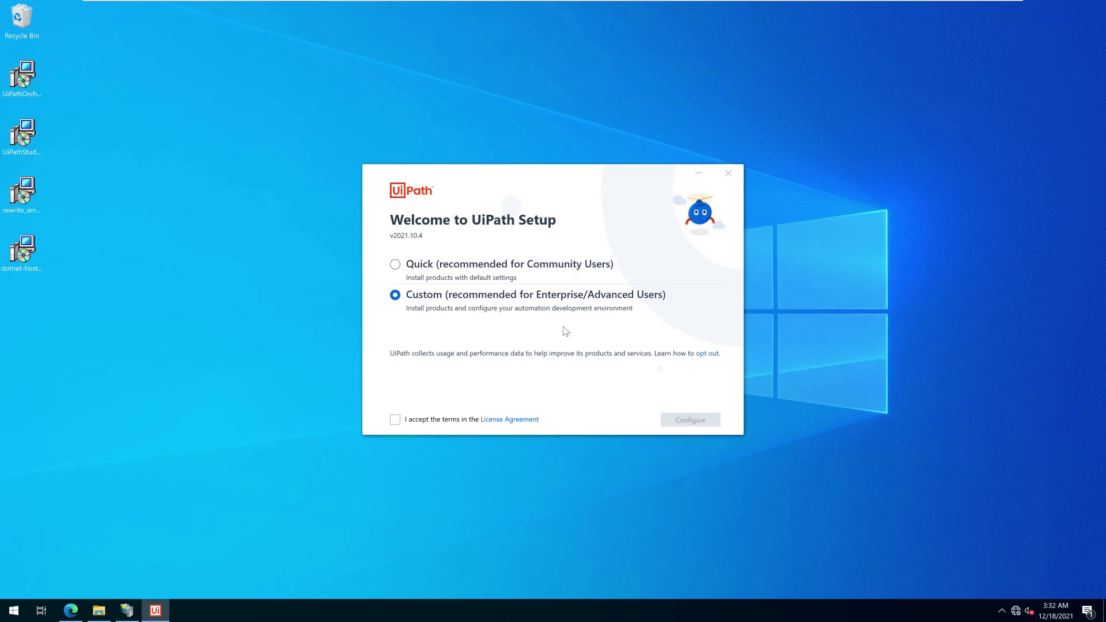
{"action": "left_click", "coordinate": [455, 423]}
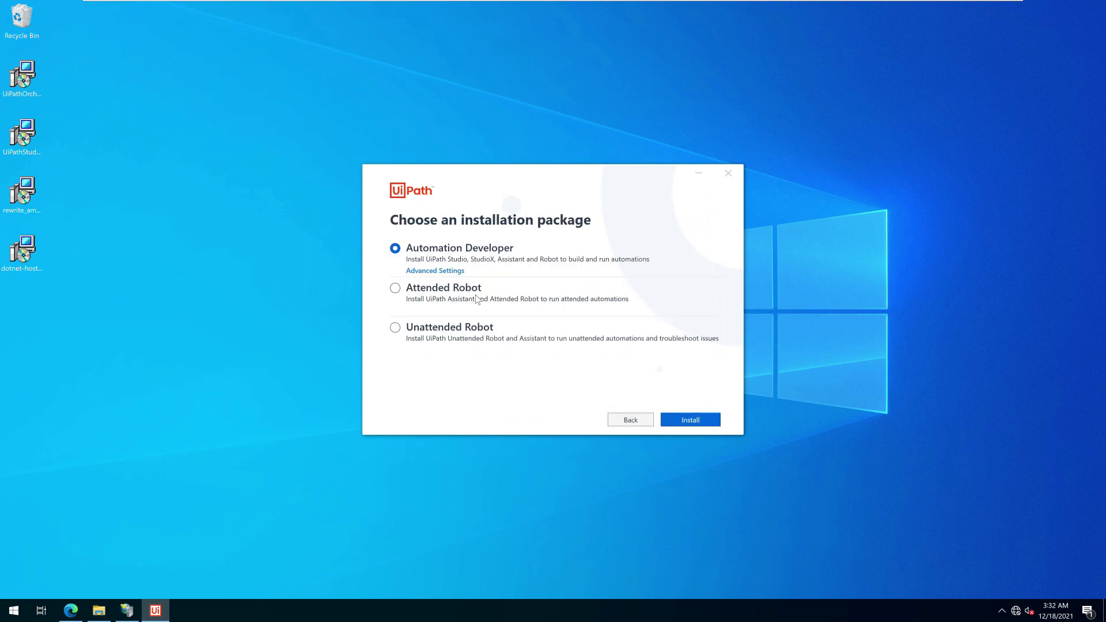
{"action": "left_click", "coordinate": [481, 300]}
{"action": "left_click", "coordinate": [687, 422]}
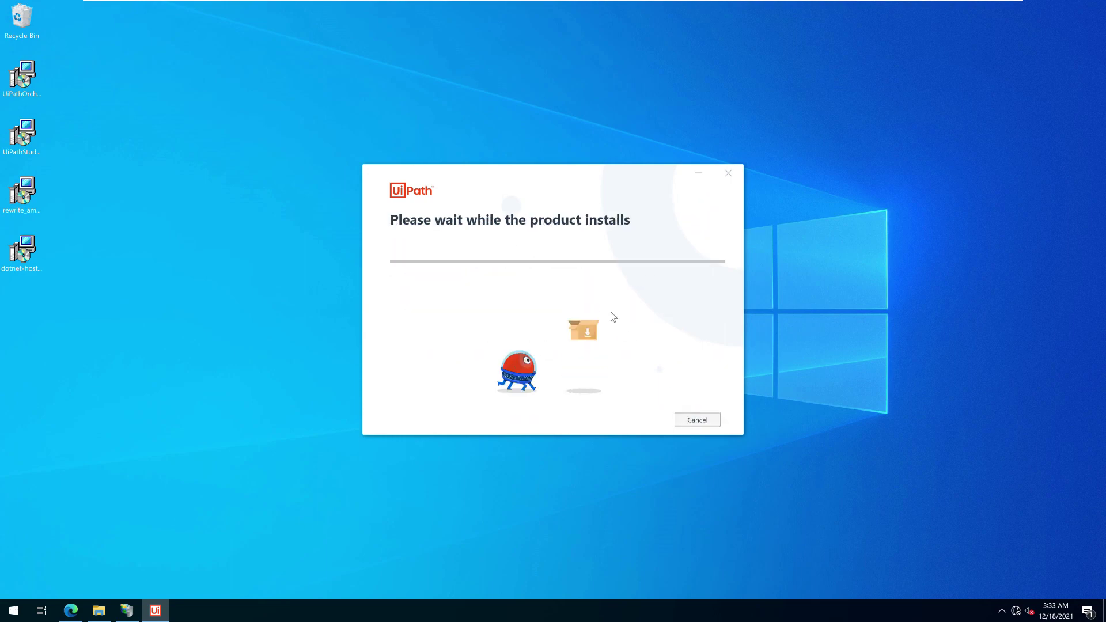
{"action": "key", "text": "super+t"}
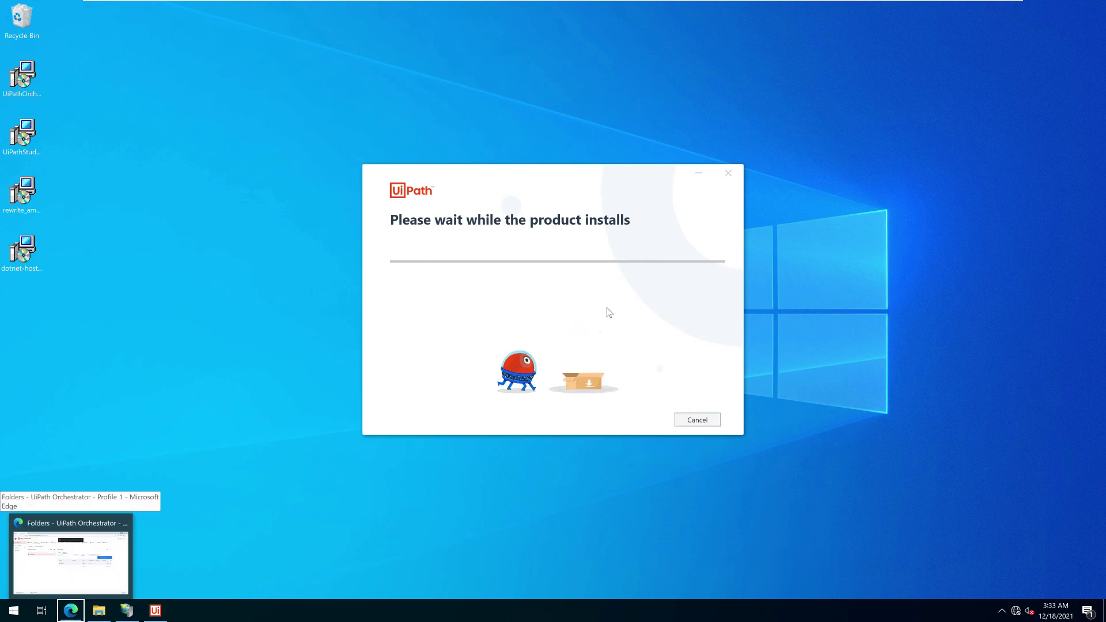
{"action": "key", "text": "Escape"}
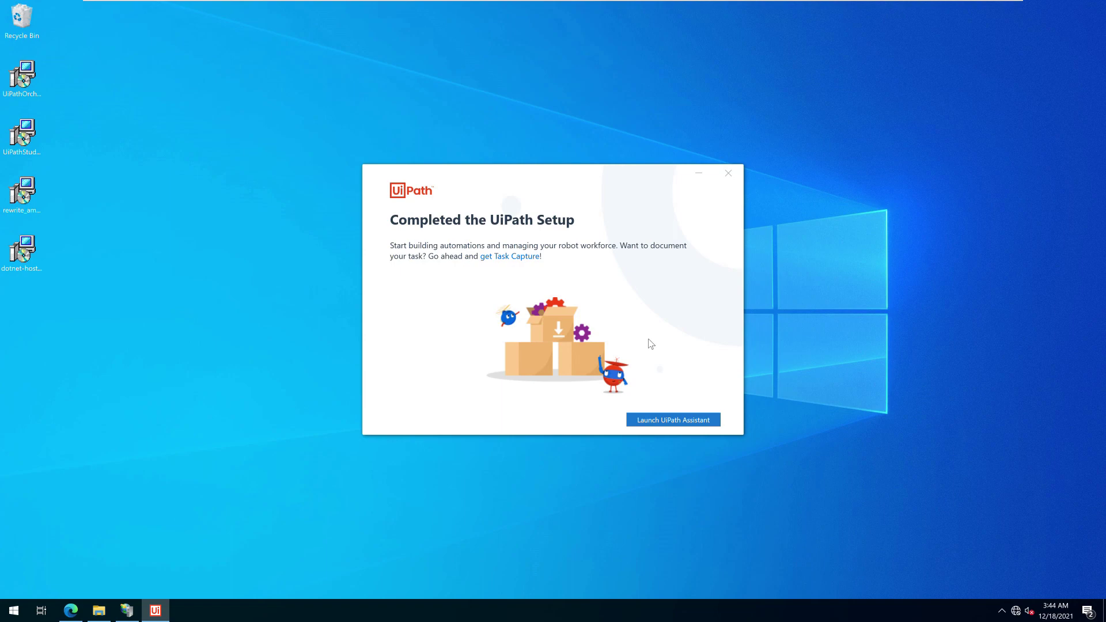
Switch UiPath Assistant's Orchestrator connection type to Machine Key, then return to the Orchestrator browser page
{"action": "left_click", "coordinate": [657, 420]}
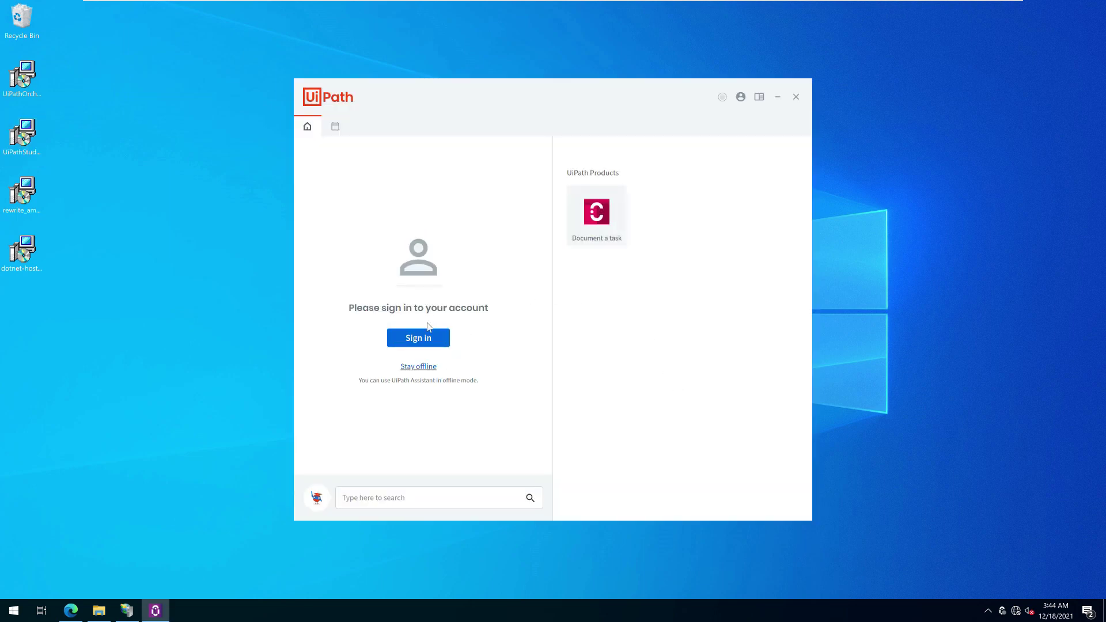
{"action": "left_click", "coordinate": [743, 99]}
{"action": "left_click", "coordinate": [754, 152]}
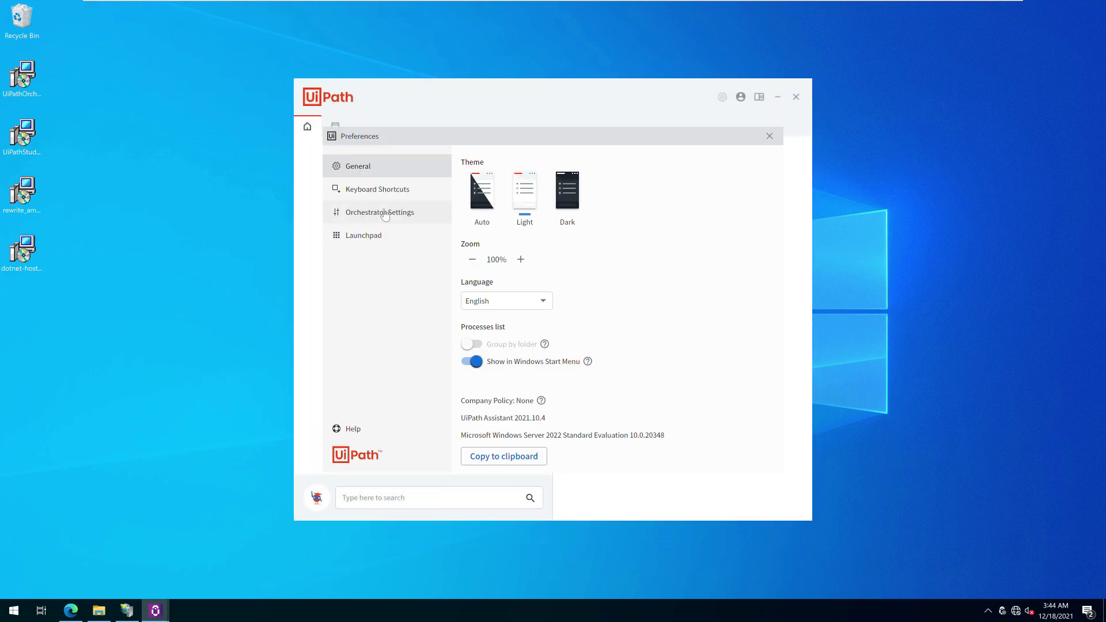
{"action": "left_click", "coordinate": [385, 214]}
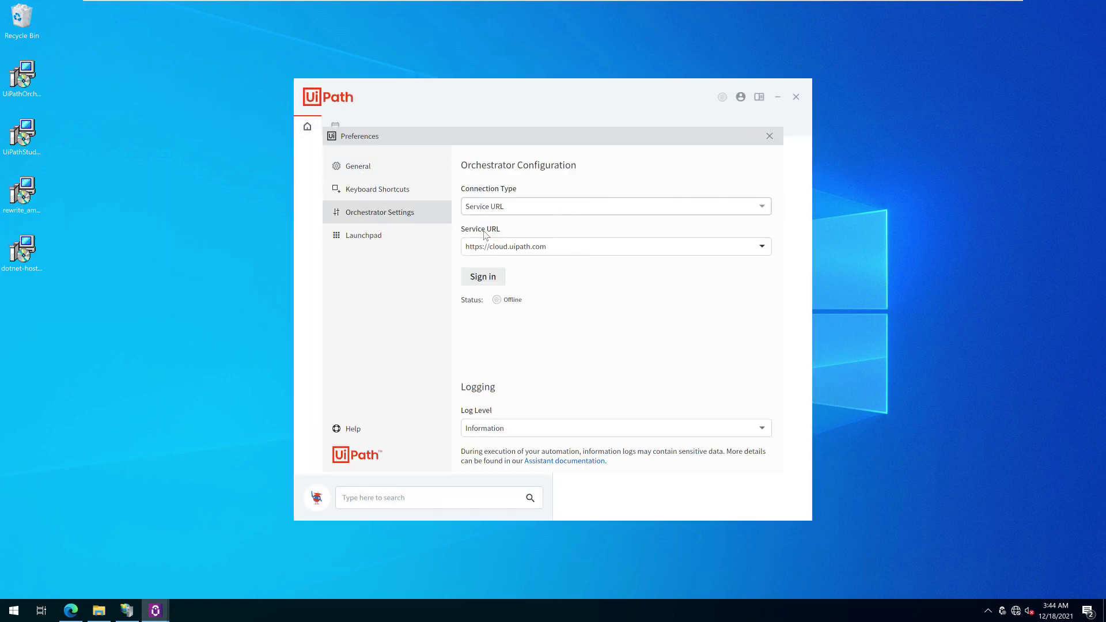
{"action": "left_click", "coordinate": [761, 212]}
{"action": "left_click", "coordinate": [545, 243]}
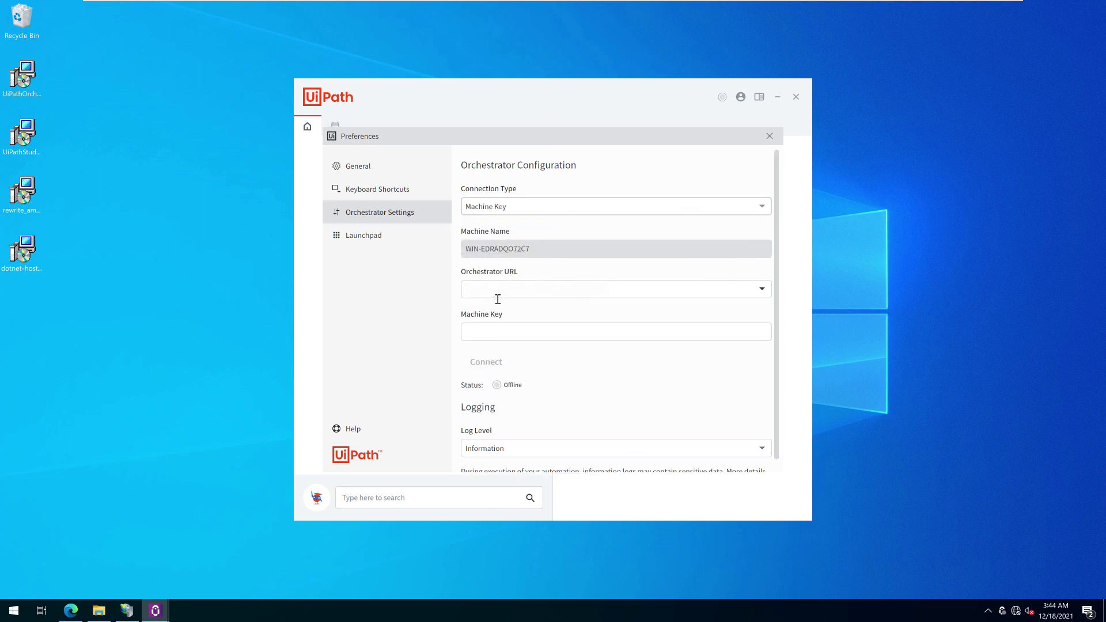
{"action": "left_click", "coordinate": [71, 610]}
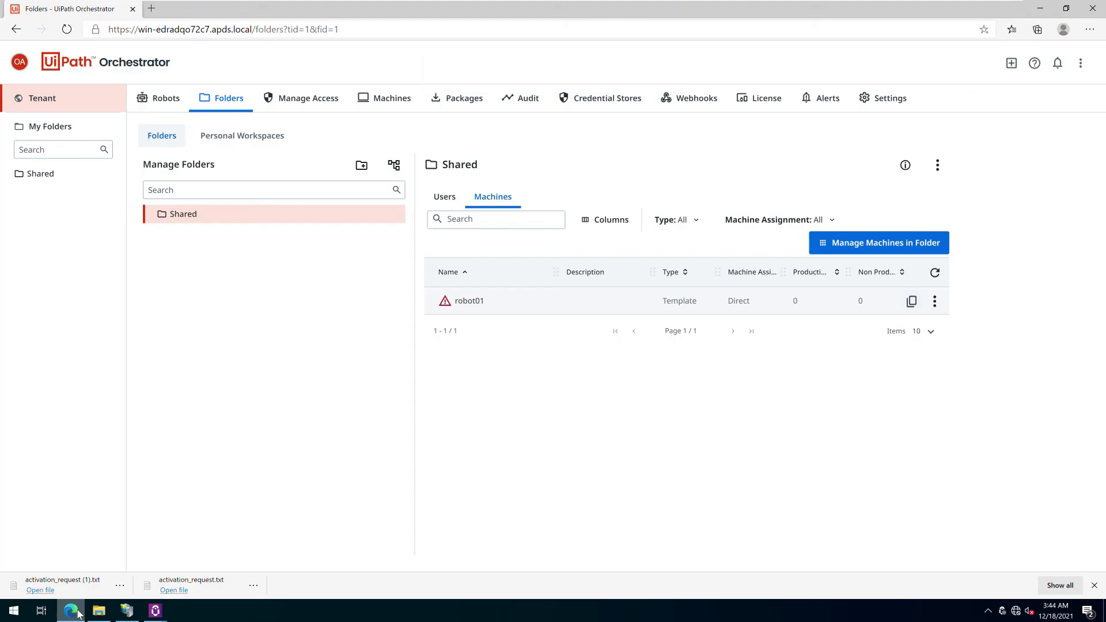
{"action": "left_click_drag", "start_coordinate": [259, 32], "coordinate": [129, 33]}
{"action": "left_click_drag", "start_coordinate": [258, 33], "coordinate": [78, 35]}
{"action": "right_click", "coordinate": [122, 33]}
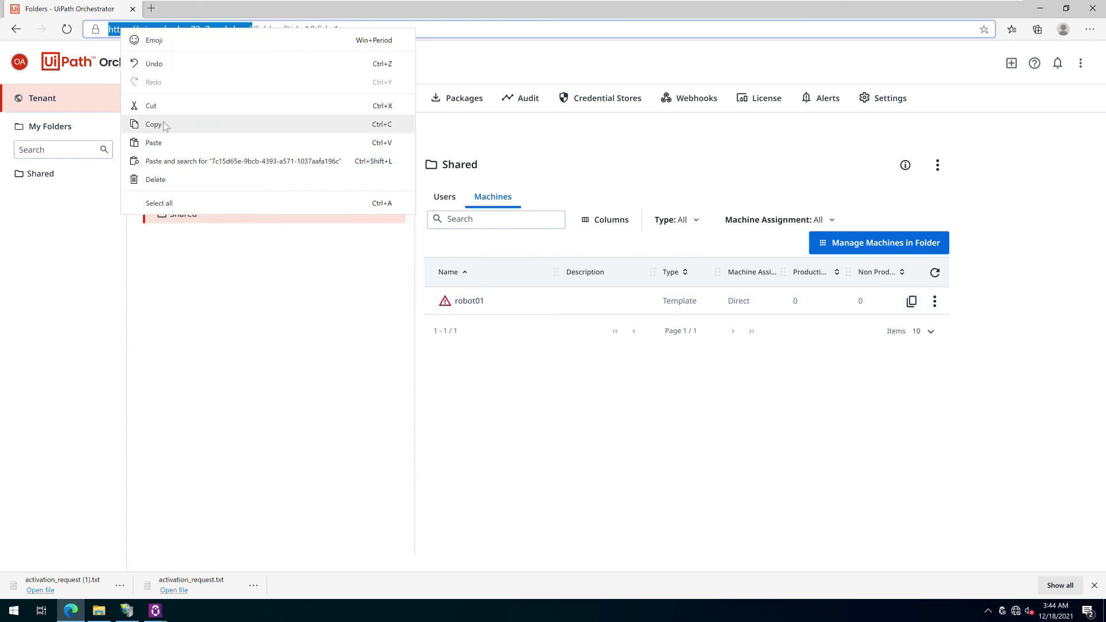
{"action": "left_click", "coordinate": [153, 124]}
{"action": "left_click", "coordinate": [156, 610]}
{"action": "left_click", "coordinate": [196, 562]}
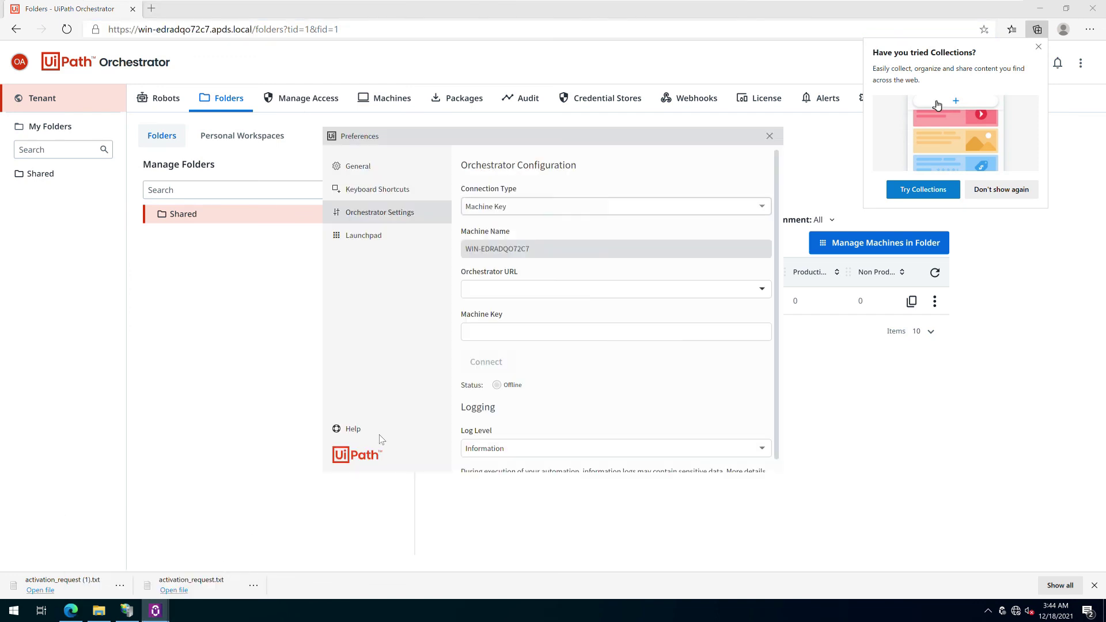
{"action": "left_click", "coordinate": [537, 294]}
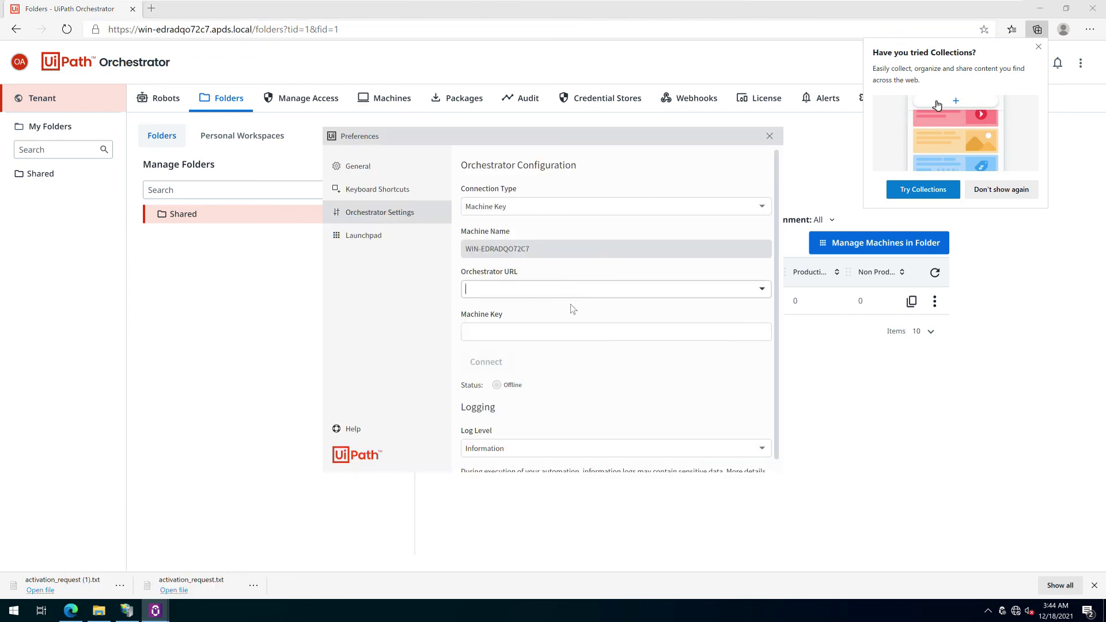
{"action": "key", "text": "ctrl+v"}
Paste robot01's machine key into the Machine Key field and connect to Orchestrator
{"action": "left_click", "coordinate": [915, 400]}
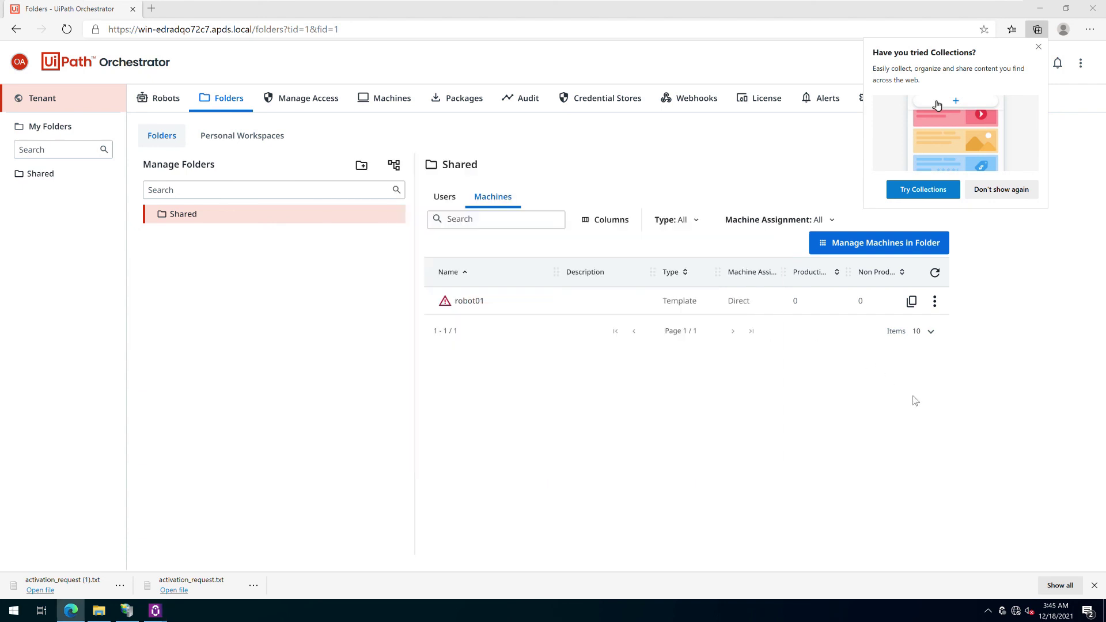
{"action": "left_click", "coordinate": [911, 301]}
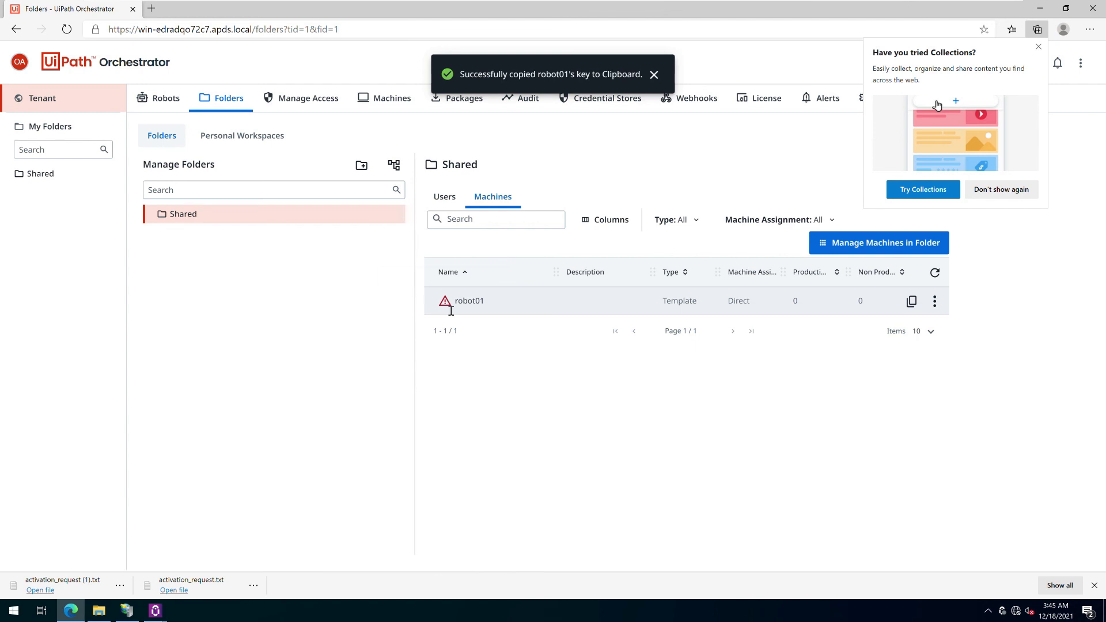
{"action": "mouse_move", "coordinate": [128, 616]}
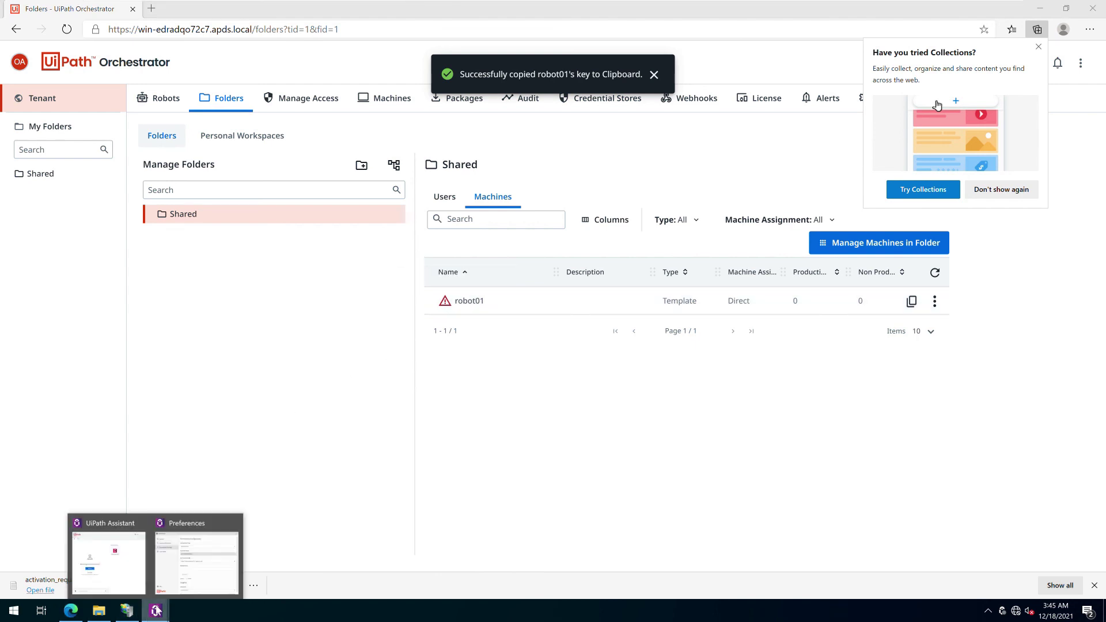
{"action": "left_click", "coordinate": [229, 546]}
{"action": "left_click", "coordinate": [524, 339]}
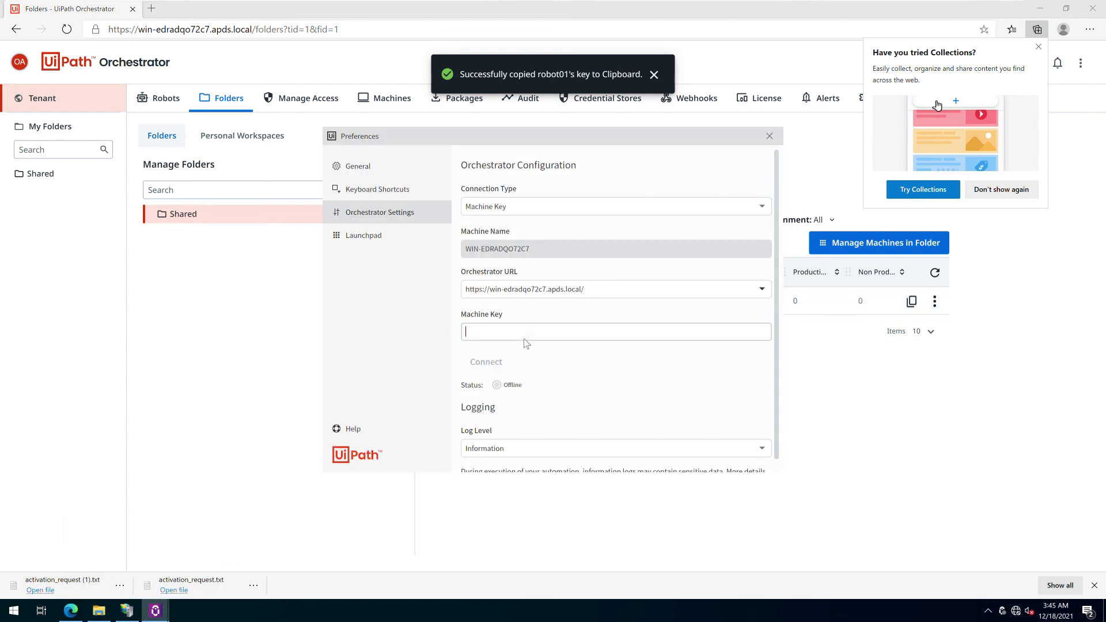
{"action": "key", "text": "ctrl+v"}
{"action": "left_click", "coordinate": [486, 362]}
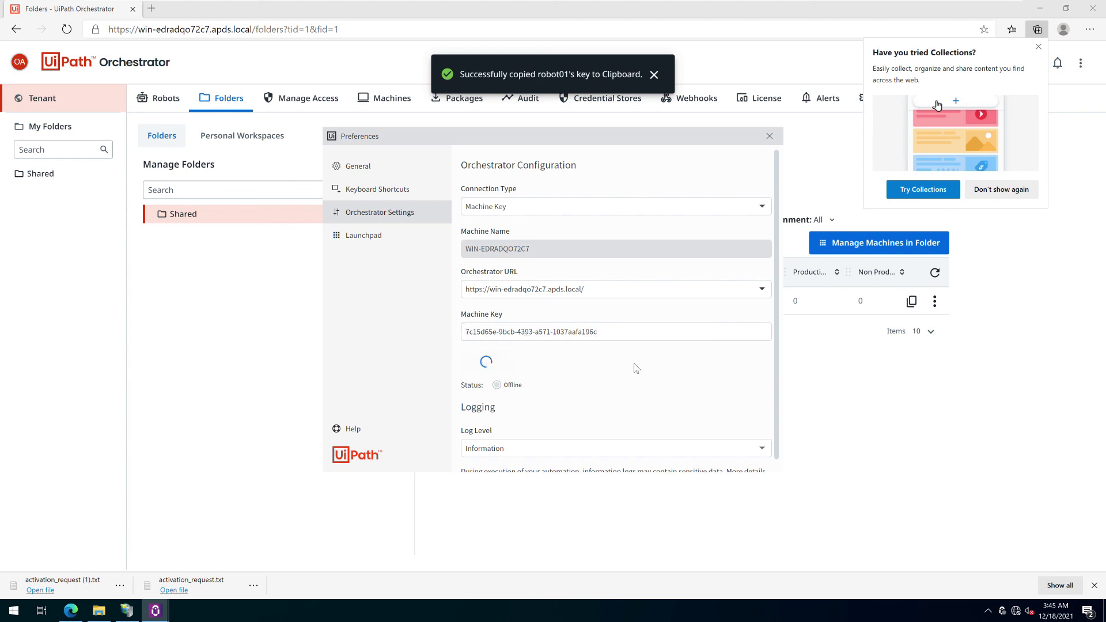